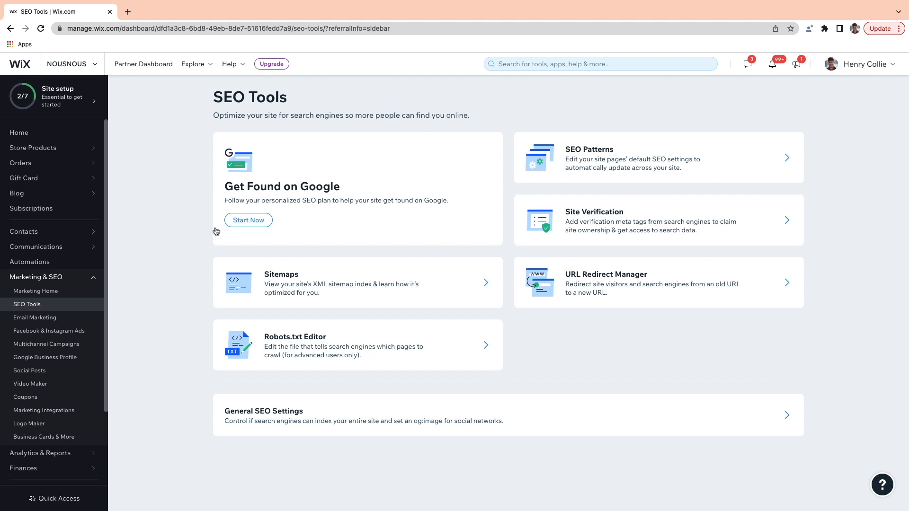
Step: Start the Get Found on Google checklist setup and keep NOUS as the brand name
{"action": "left_click", "coordinate": [241, 229]}
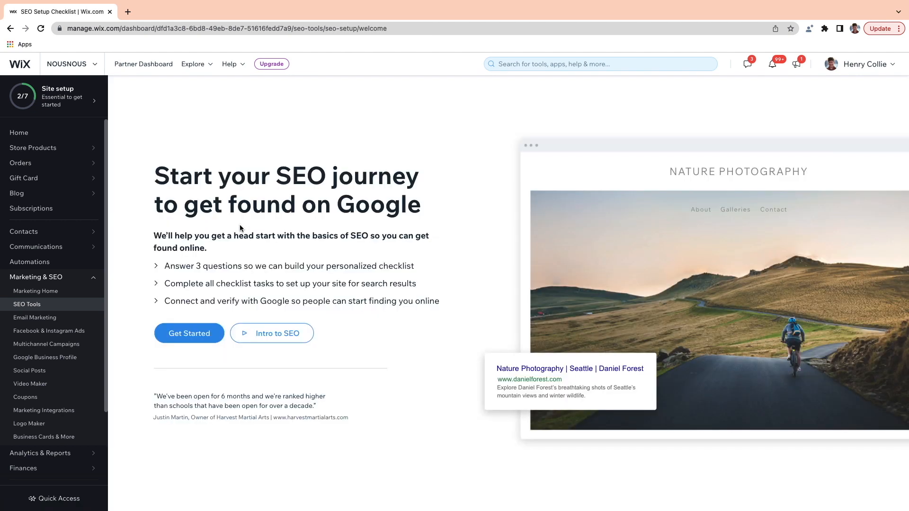
{"action": "left_click", "coordinate": [187, 331]}
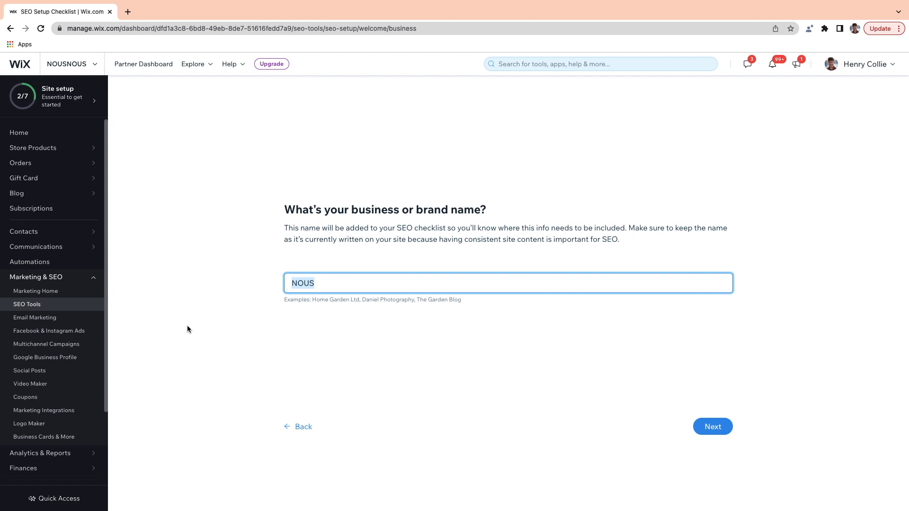
{"action": "left_click", "coordinate": [703, 428]}
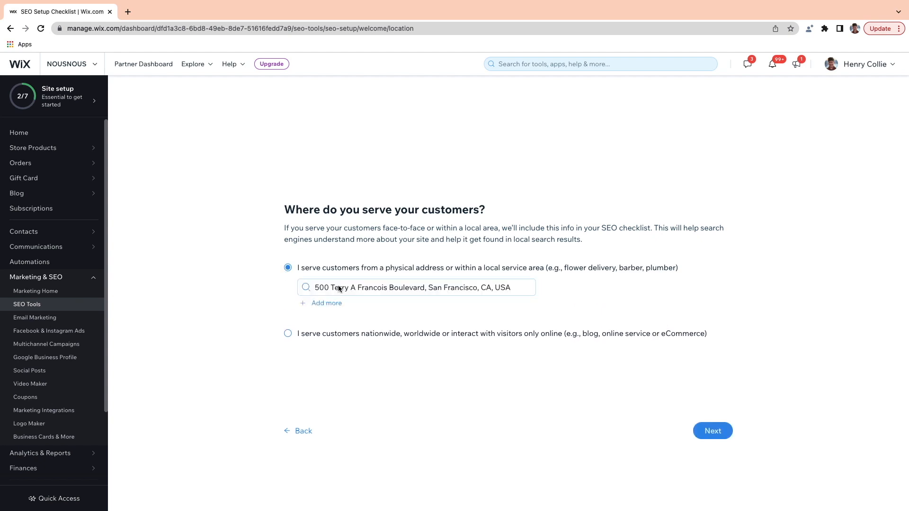
Step: Confirm the San Francisco location and enter keywords Urban Clothing, Urban Streetwear, Streetwear Clothing
{"action": "left_click", "coordinate": [709, 434]}
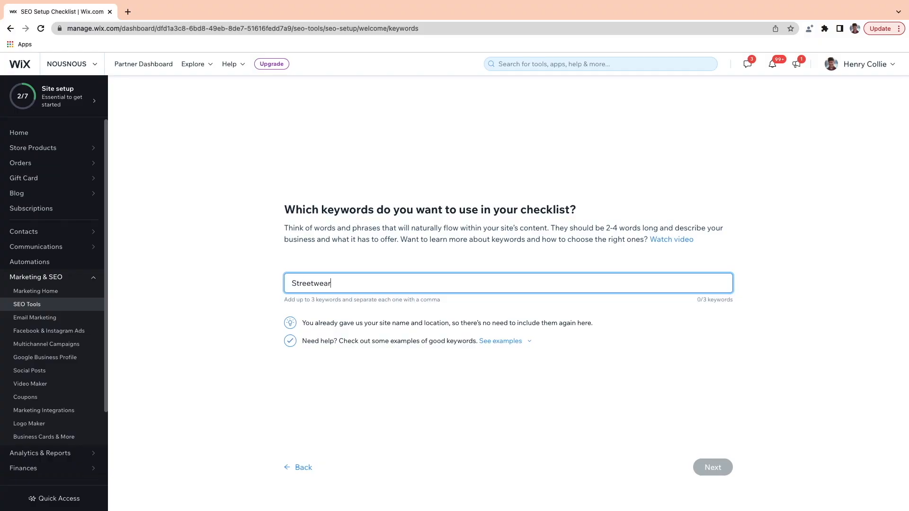
{"action": "type", "text": ",Urb"}
{"action": "type", "text": "an Clothing,Urba"}
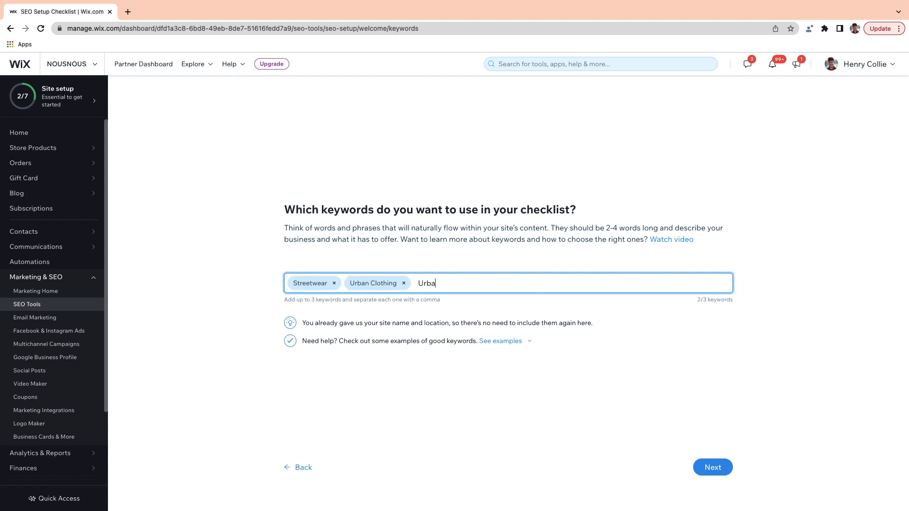
{"action": "type", "text": ","}
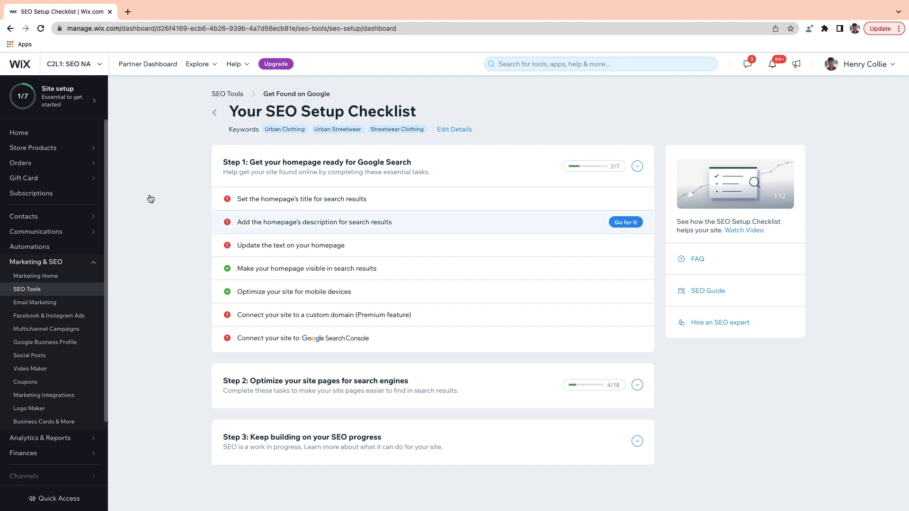
Step: Preview the homepage text task, then view the three suggested homepage titles
{"action": "left_click", "coordinate": [285, 245]}
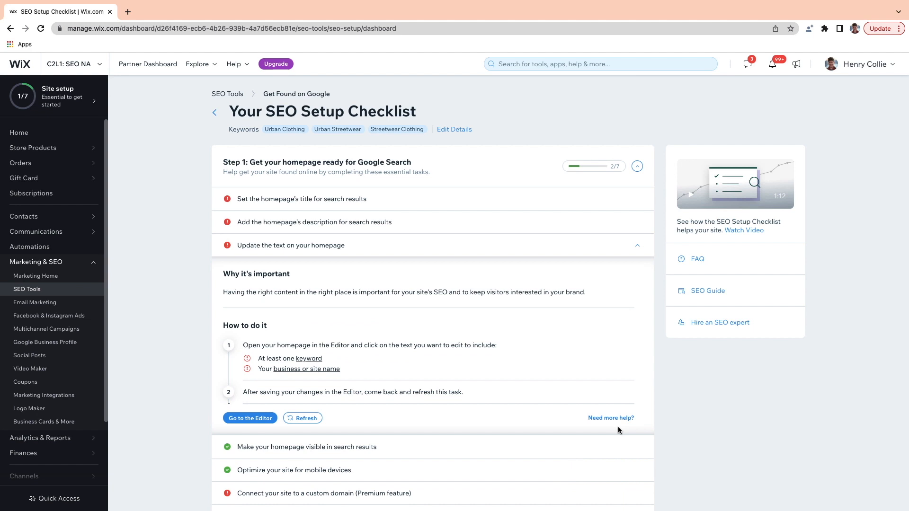
{"action": "left_click", "coordinate": [637, 246]}
{"action": "left_click", "coordinate": [320, 205]}
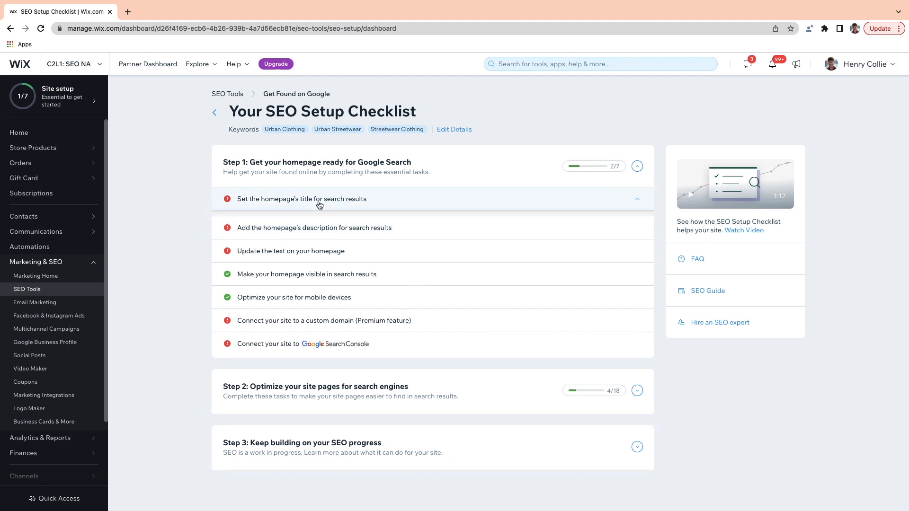
{"action": "scroll", "coordinate": [320, 205], "scroll_direction": "down", "scroll_amount": 1}
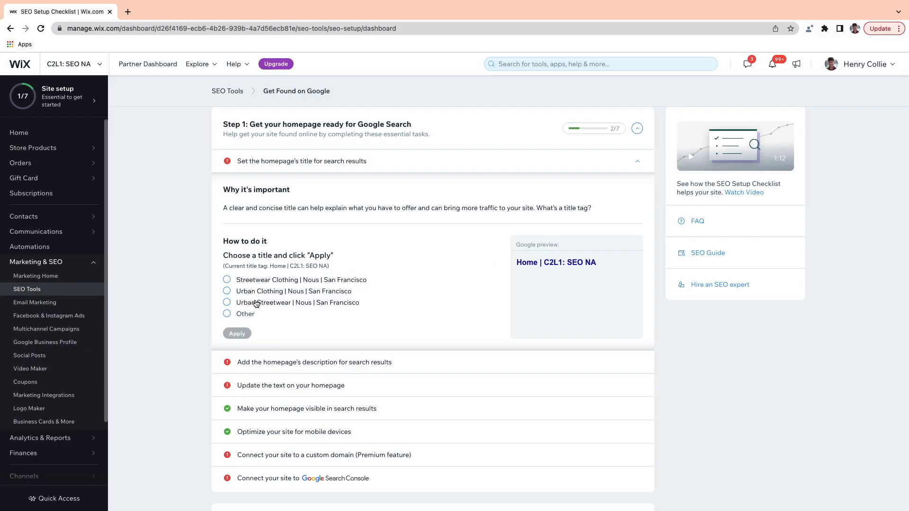
Step: Set the homepage title to 'Urban Streetwear | Nous | San Francisco'
{"action": "left_click", "coordinate": [226, 315]}
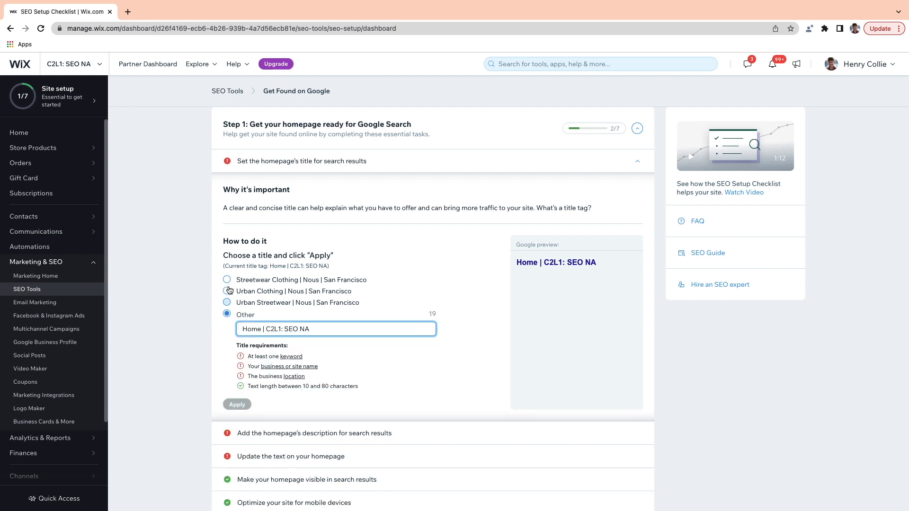
{"action": "left_click", "coordinate": [227, 302]}
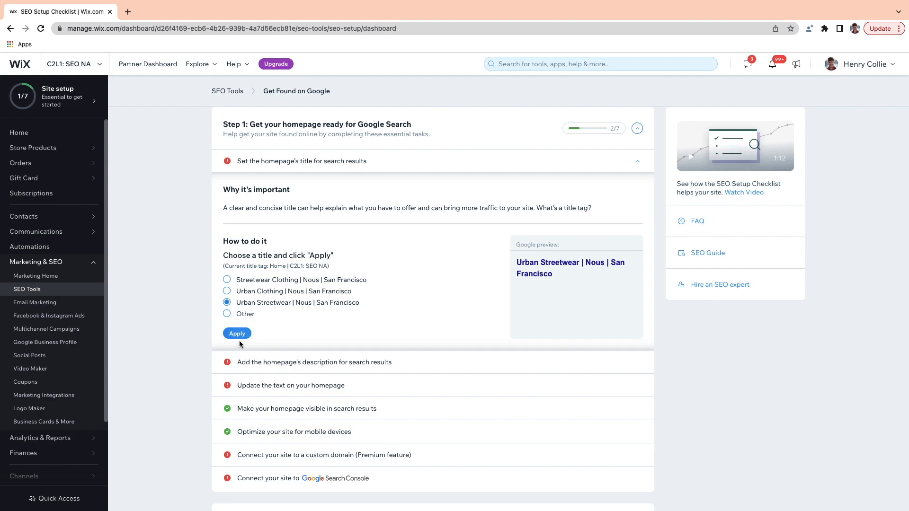
{"action": "left_click", "coordinate": [238, 334]}
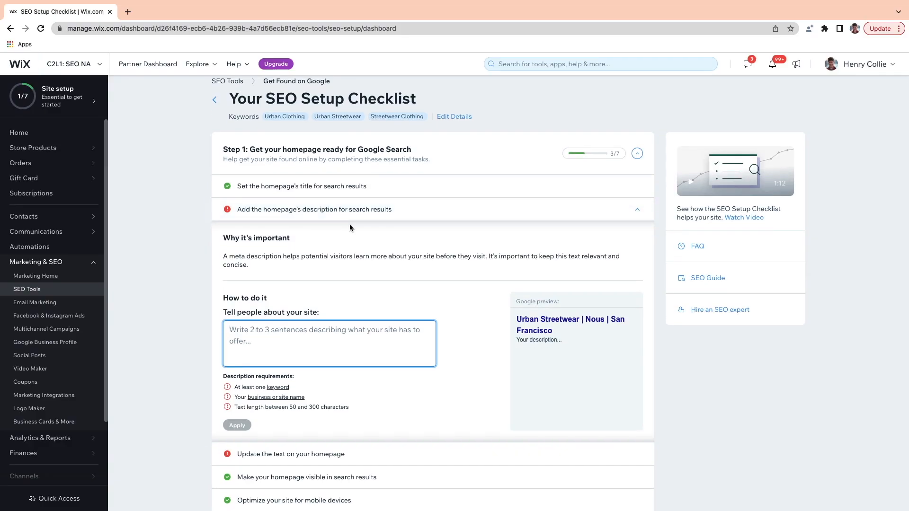
Step: Paste and apply the 155-character NOUS unisex streetwear blurb as the homepage description
{"action": "scroll", "coordinate": [350, 225], "scroll_direction": "down", "scroll_amount": 1}
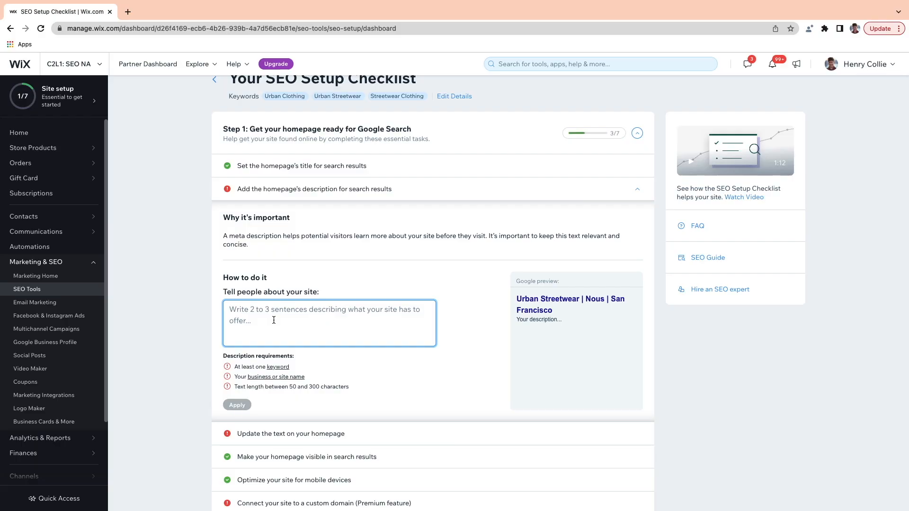
{"action": "type", "text": "NOUS is a unisex streetwear clothing brand founded in California. We're inspired by street style, influenced by fashion trends, and sustainability-focused."}
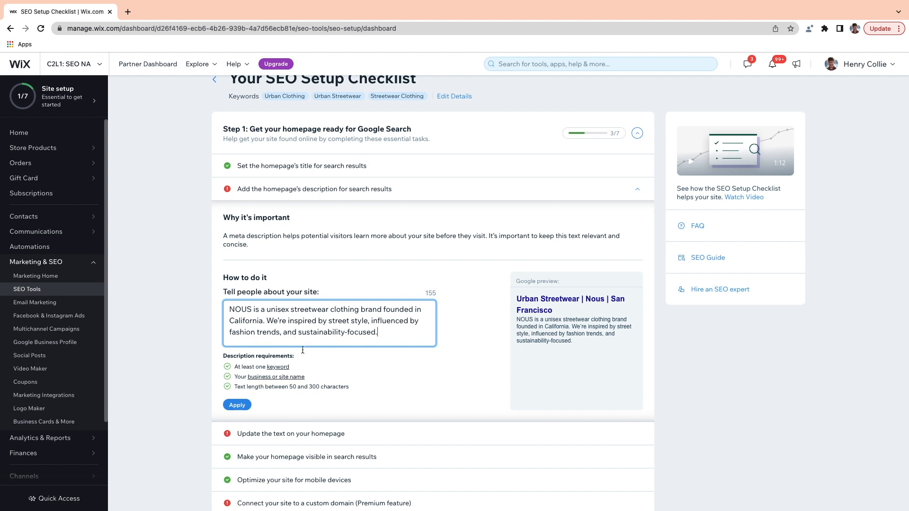
{"action": "left_click", "coordinate": [237, 405]}
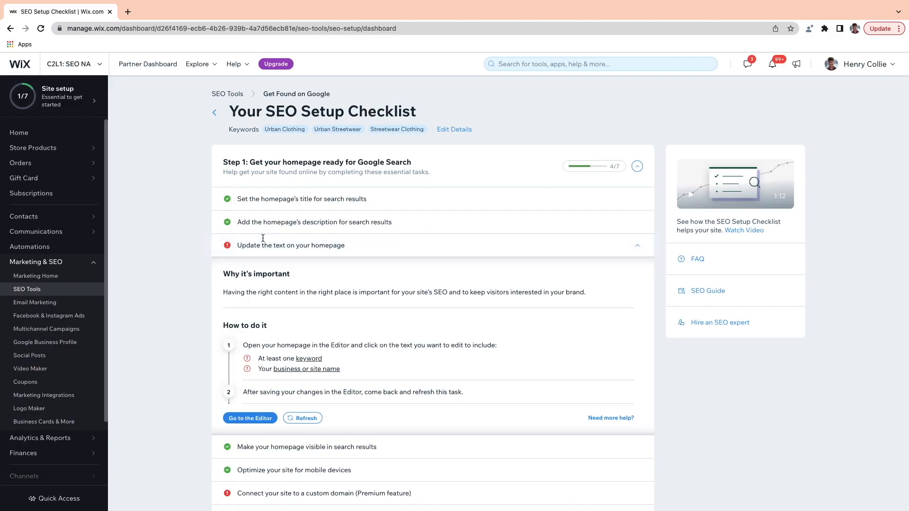
{"action": "scroll", "coordinate": [264, 239], "scroll_direction": "down", "scroll_amount": 1}
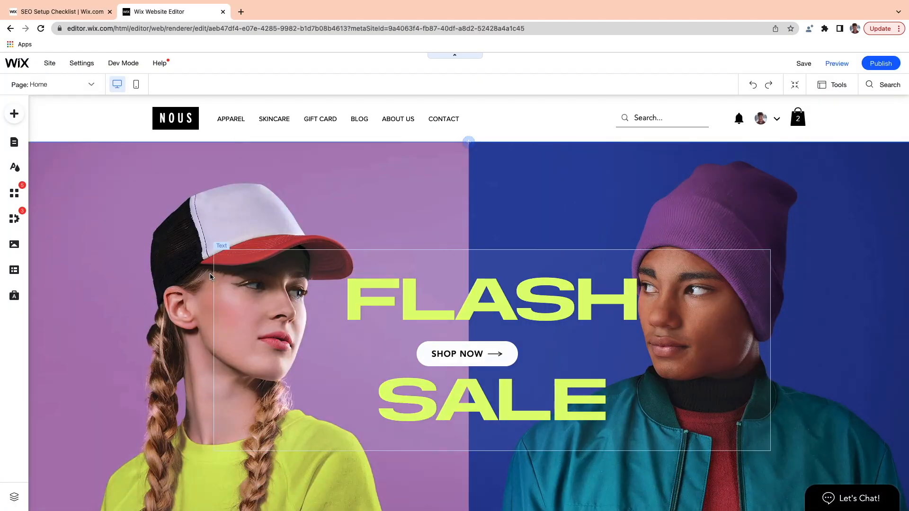
{"action": "scroll", "coordinate": [209, 277], "scroll_direction": "down", "scroll_amount": 15}
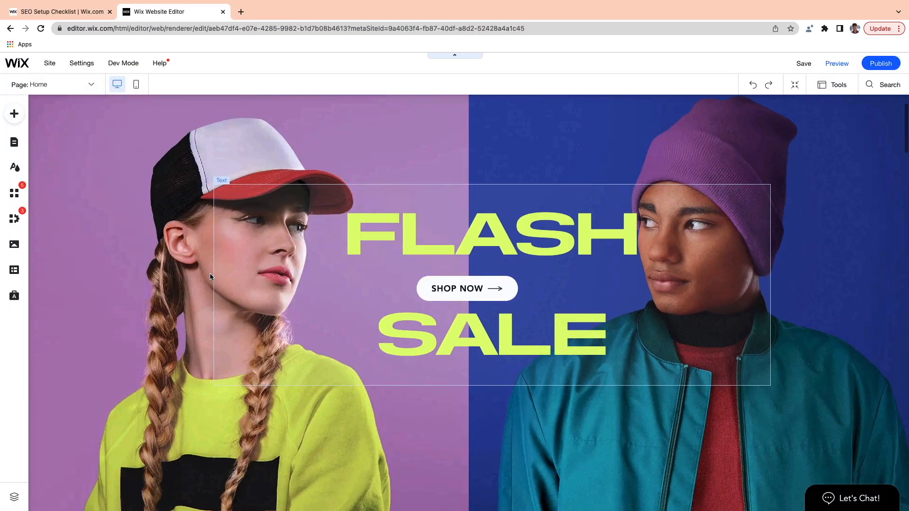
{"action": "scroll", "coordinate": [210, 277], "scroll_direction": "down", "scroll_amount": 15}
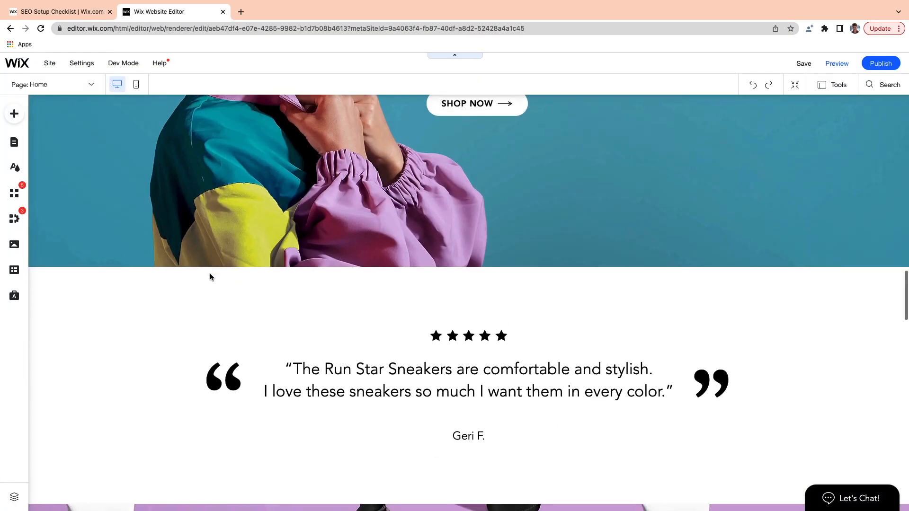
{"action": "scroll", "coordinate": [223, 278], "scroll_direction": "down", "scroll_amount": 2}
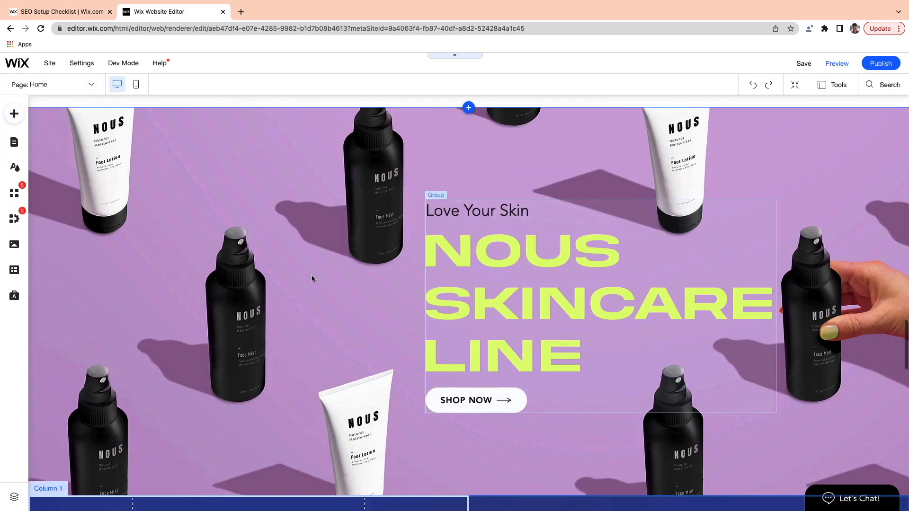
{"action": "scroll", "coordinate": [322, 278], "scroll_direction": "down", "scroll_amount": 8}
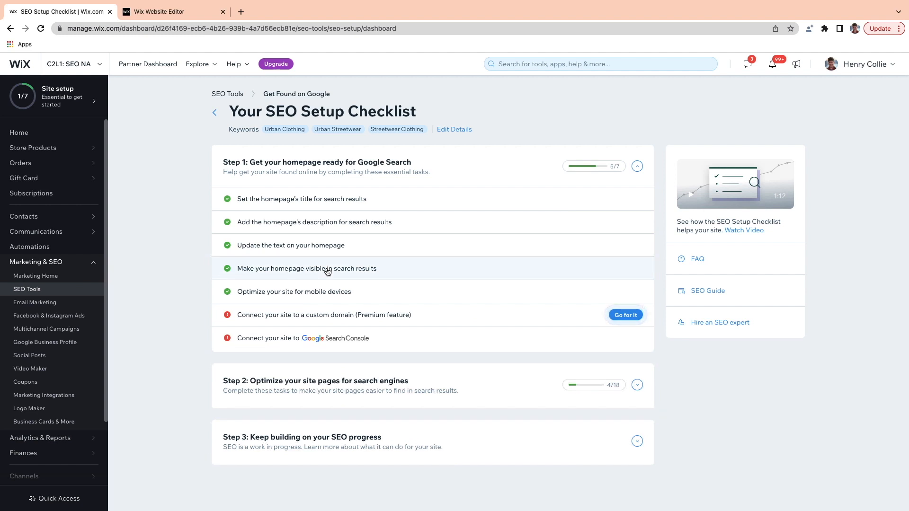
Step: Show the completion details of the 'Update the text on your homepage' task
{"action": "left_click", "coordinate": [315, 250]}
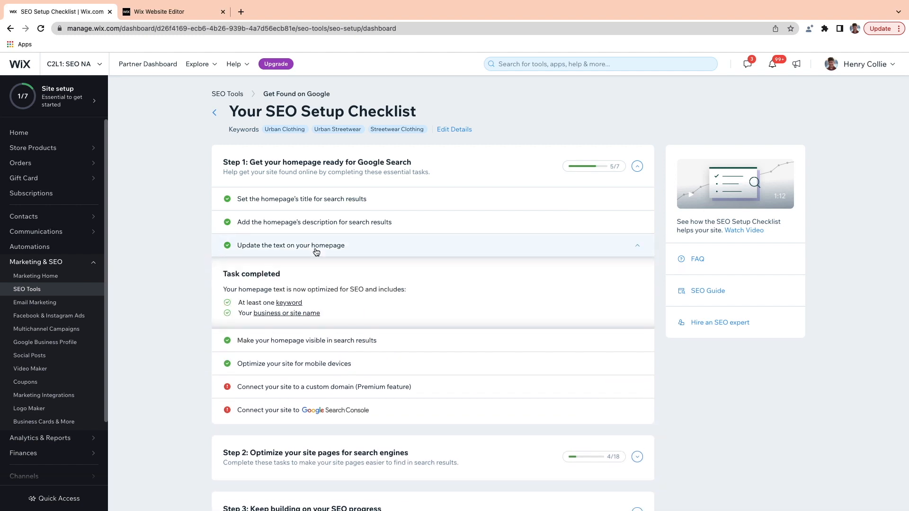
{"action": "scroll", "coordinate": [316, 252], "scroll_direction": "down", "scroll_amount": 2}
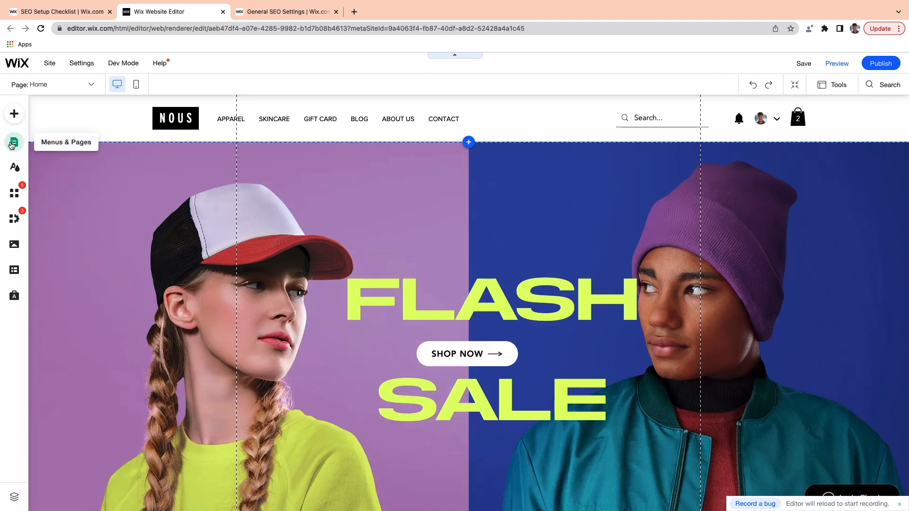
Step: Open the Home page's SEO Basics settings from Menus & Pages
{"action": "left_click", "coordinate": [12, 144]}
{"action": "left_click", "coordinate": [247, 163]}
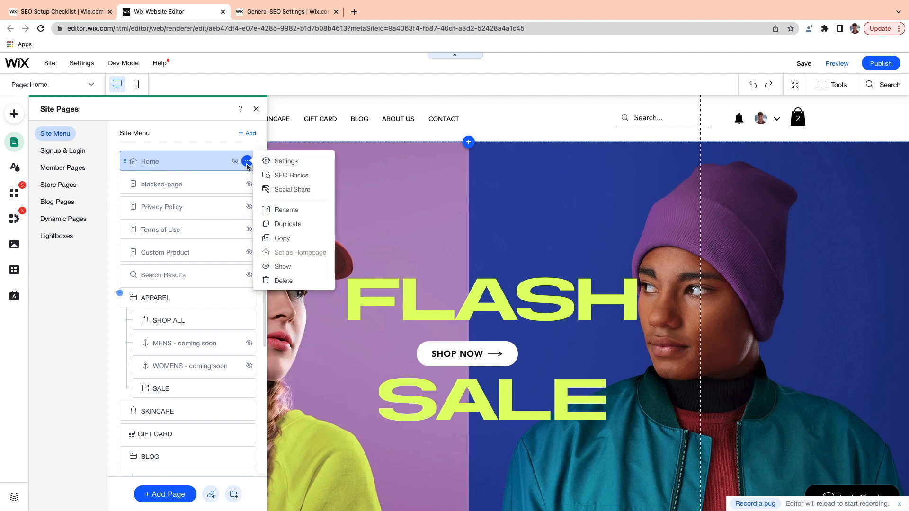
{"action": "left_click", "coordinate": [284, 176]}
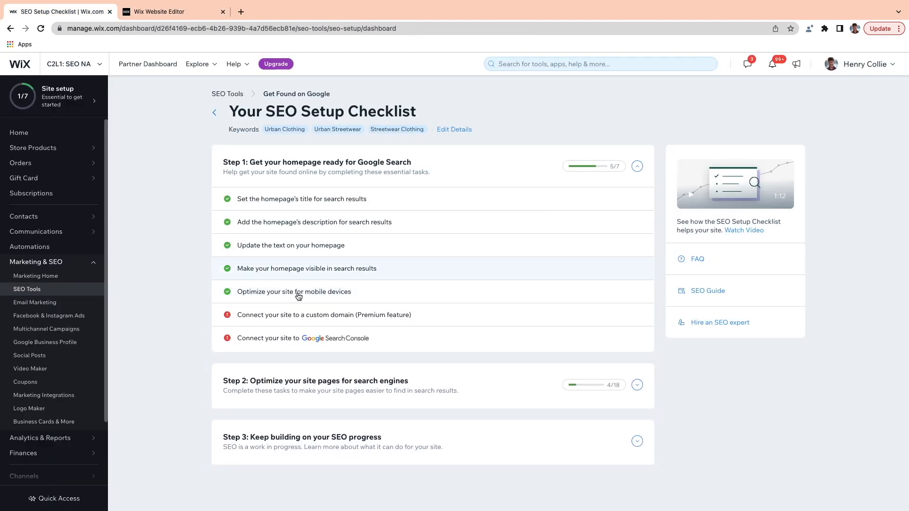
Step: Switch the editor to mobile view and turn on Enable Mobile Friendly
{"action": "left_click", "coordinate": [346, 290]}
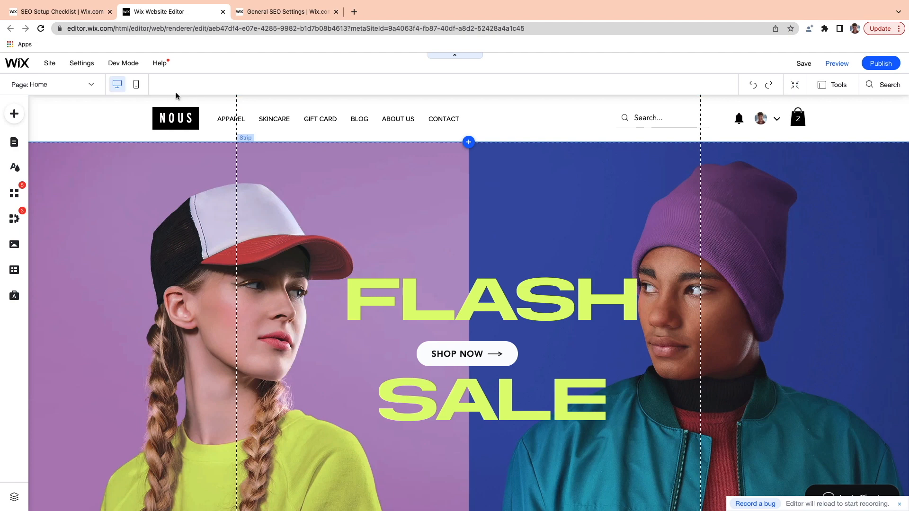
{"action": "left_click", "coordinate": [137, 85]}
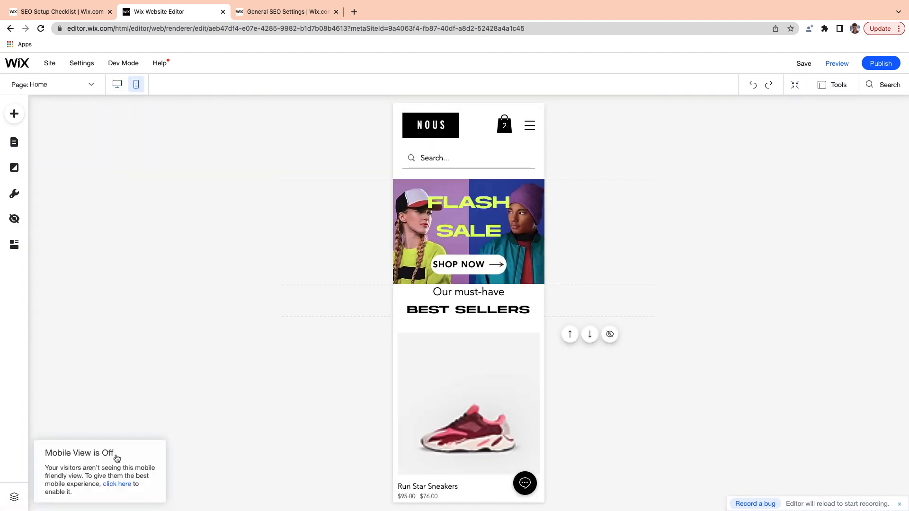
{"action": "left_click", "coordinate": [115, 484]}
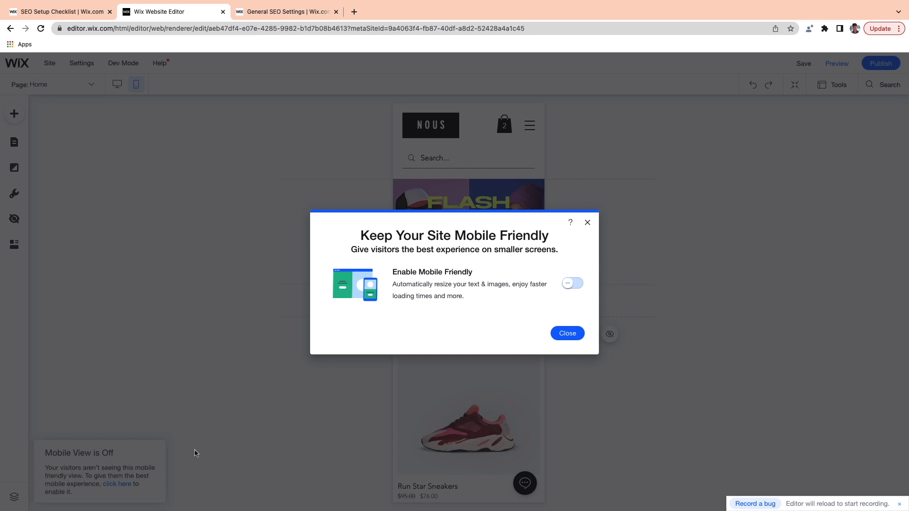
{"action": "left_click", "coordinate": [563, 284]}
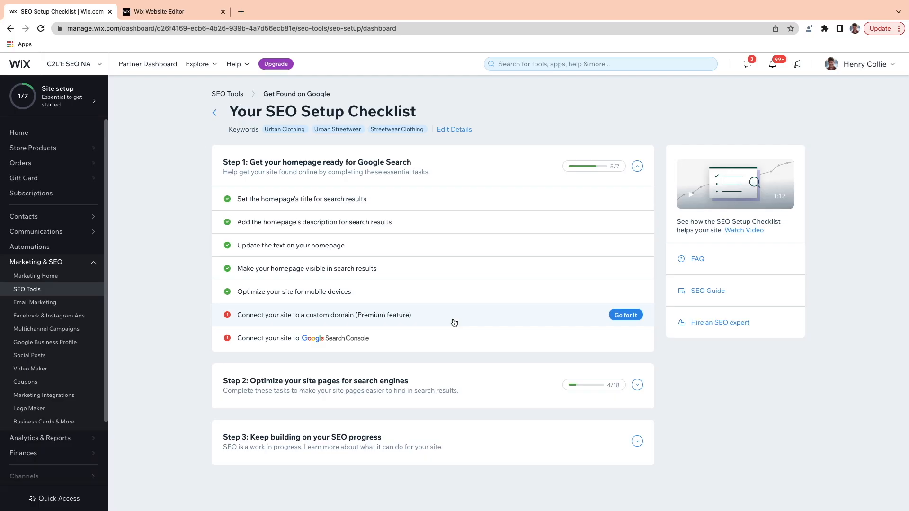
Step: Review the custom domain and Google Search Console connection tasks
{"action": "left_click", "coordinate": [453, 321]}
{"action": "scroll", "coordinate": [264, 341], "scroll_direction": "down", "scroll_amount": 3}
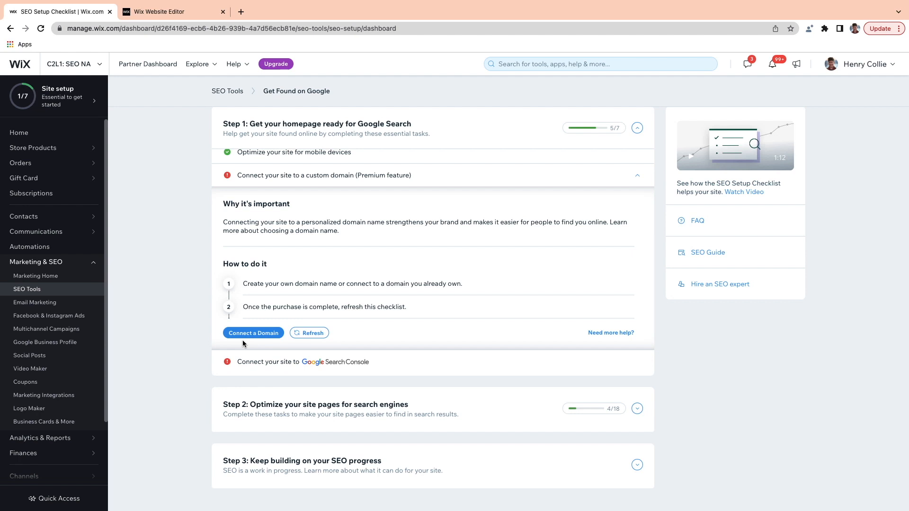
{"action": "left_click", "coordinate": [299, 366]}
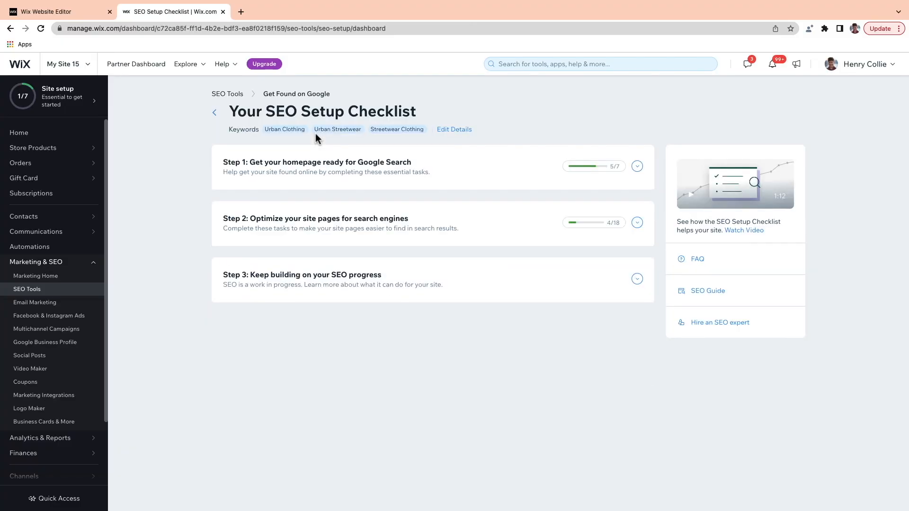
Step: Expand Step 2's page tasks and Step 3's SEO Guide and SEO Partner suggestions
{"action": "left_click", "coordinate": [321, 223]}
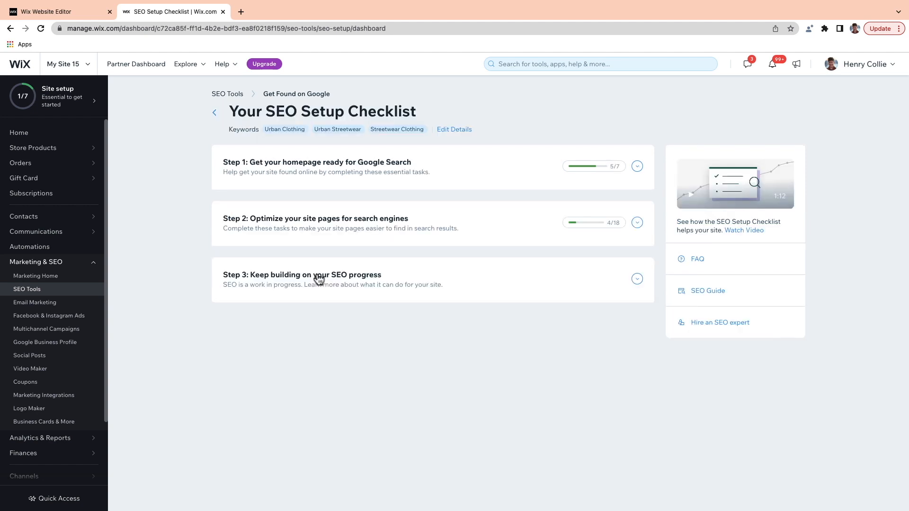
{"action": "left_click", "coordinate": [319, 279]}
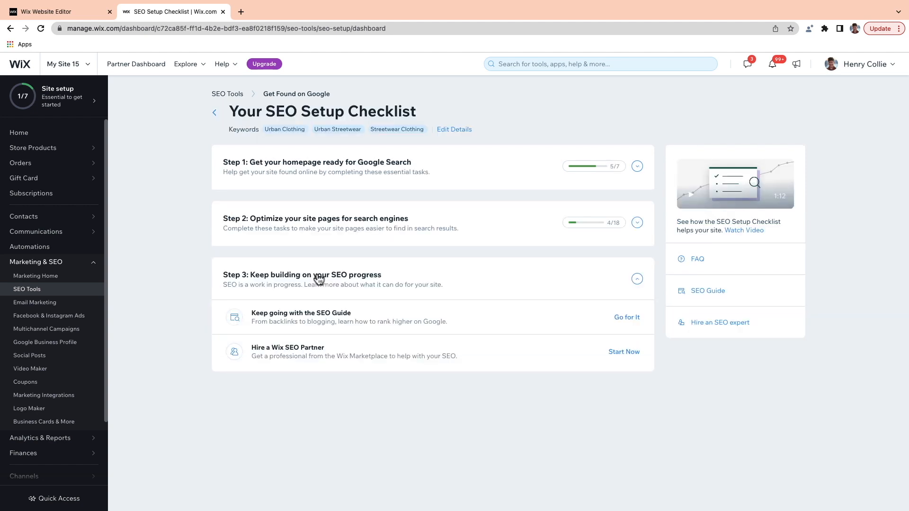
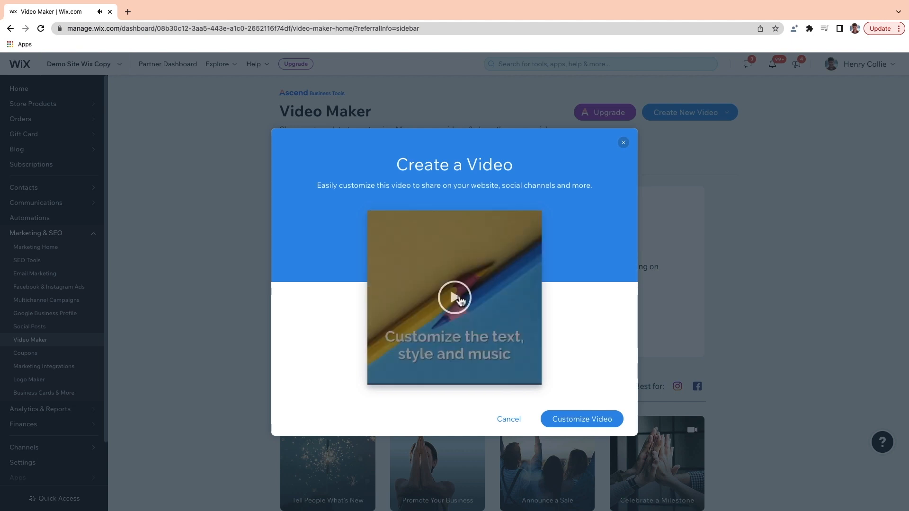
Step: Choose to customize the chosen video template, opening the wizard at its Content step
{"action": "left_click", "coordinate": [584, 423]}
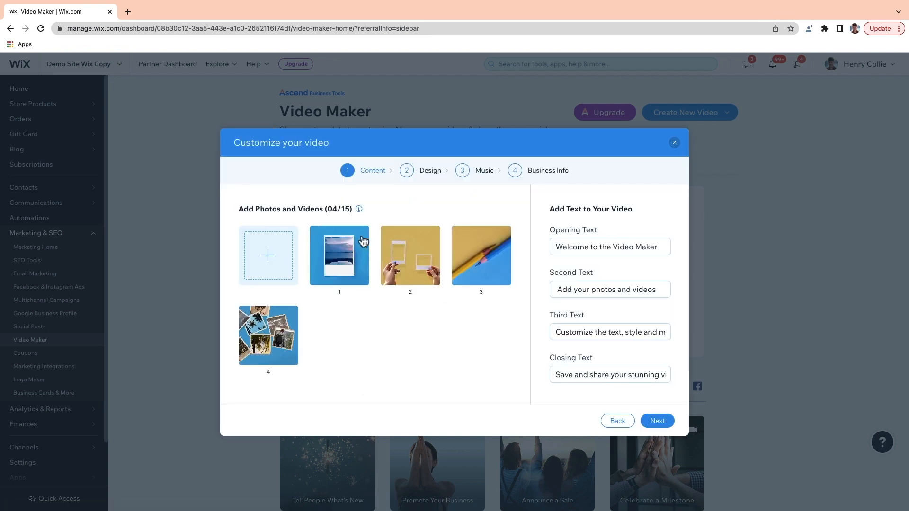
Step: Replace three sample photos with all five images from the Video Pics folder
{"action": "left_click", "coordinate": [362, 235]}
{"action": "left_click", "coordinate": [361, 235]}
{"action": "left_click", "coordinate": [361, 234]}
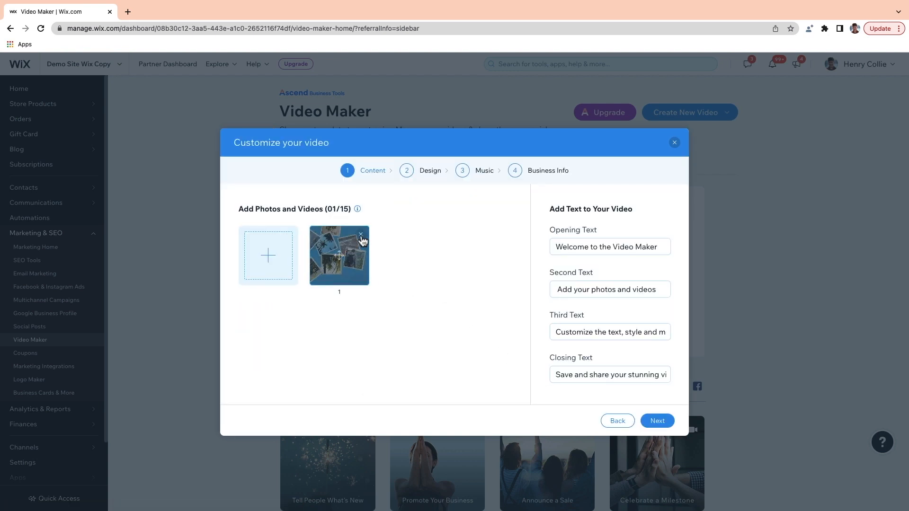
{"action": "left_click", "coordinate": [361, 235]}
{"action": "left_click", "coordinate": [271, 259]}
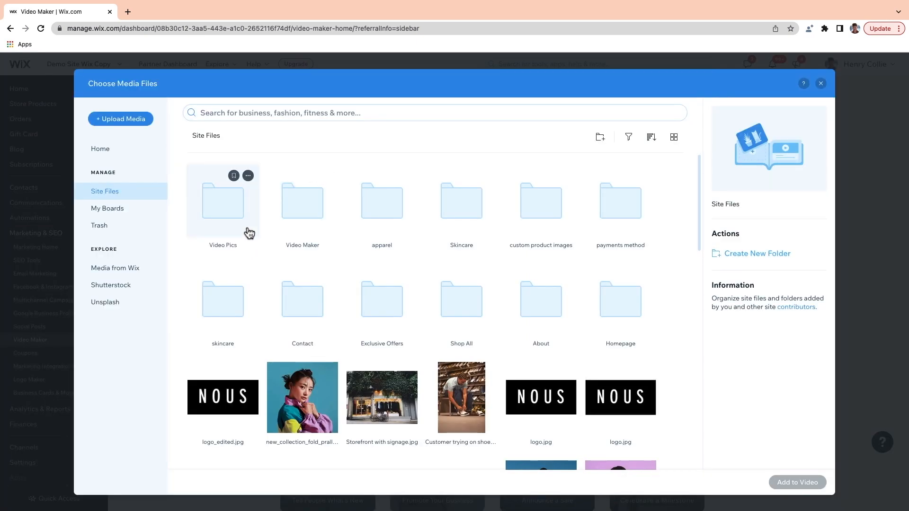
{"action": "double_click", "coordinate": [250, 232]}
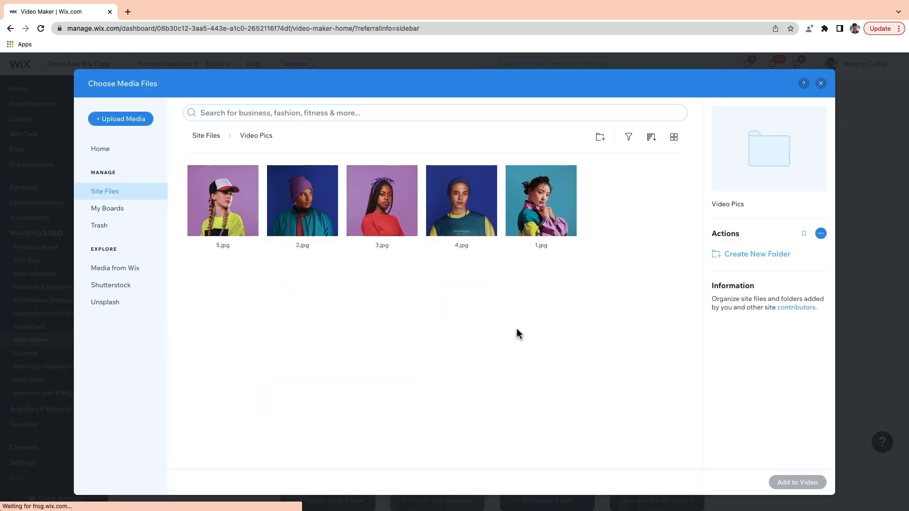
{"action": "left_click_drag", "start_coordinate": [601, 219], "coordinate": [187, 197]}
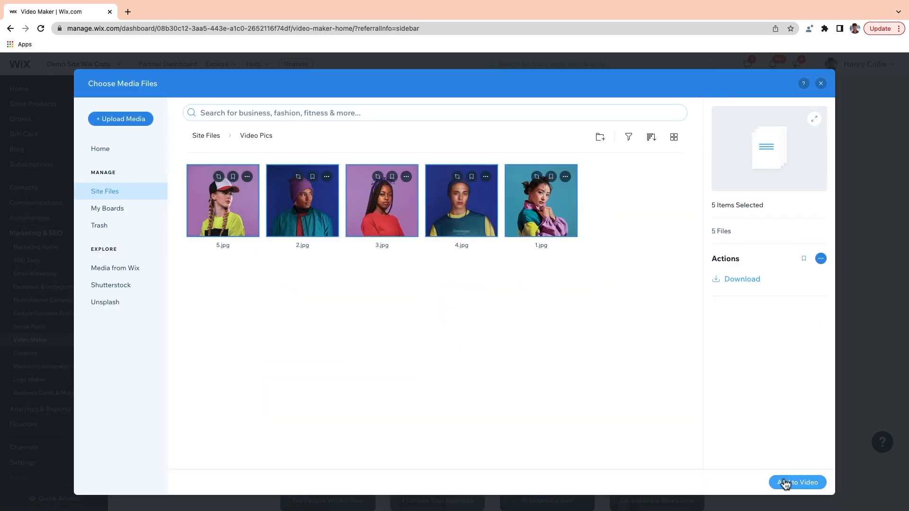
{"action": "left_click", "coordinate": [787, 483]}
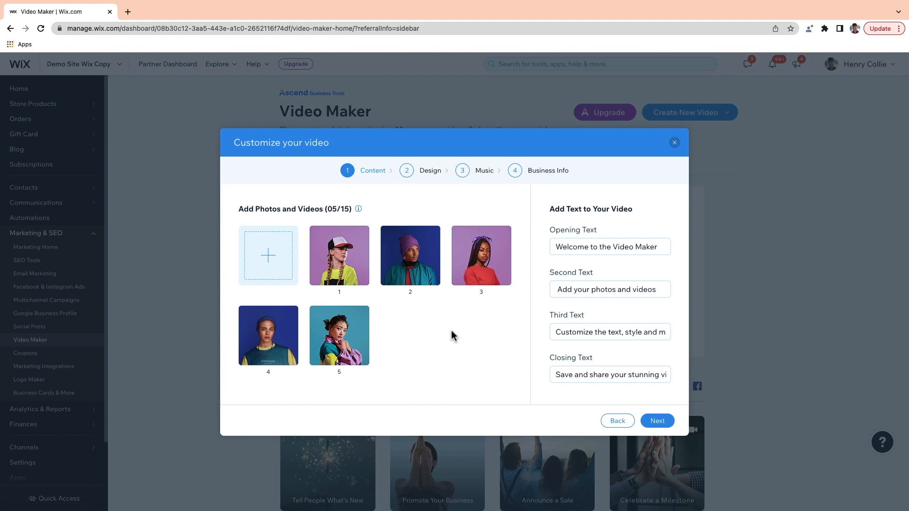
Step: Retype the text lines as NOUS, Urban Streetwear, 30% Off and a shopping call-to-action
{"action": "triple_click", "coordinate": [608, 247]}
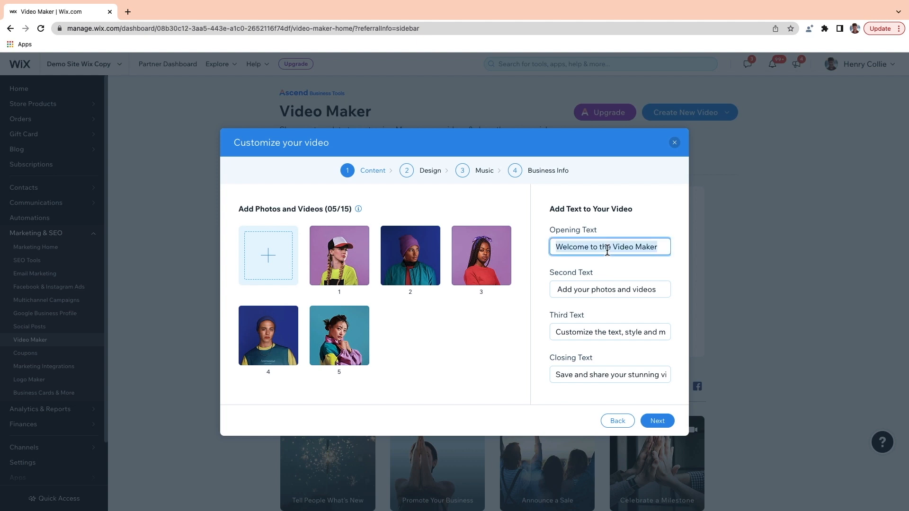
{"action": "type", "text": "NOUS"}
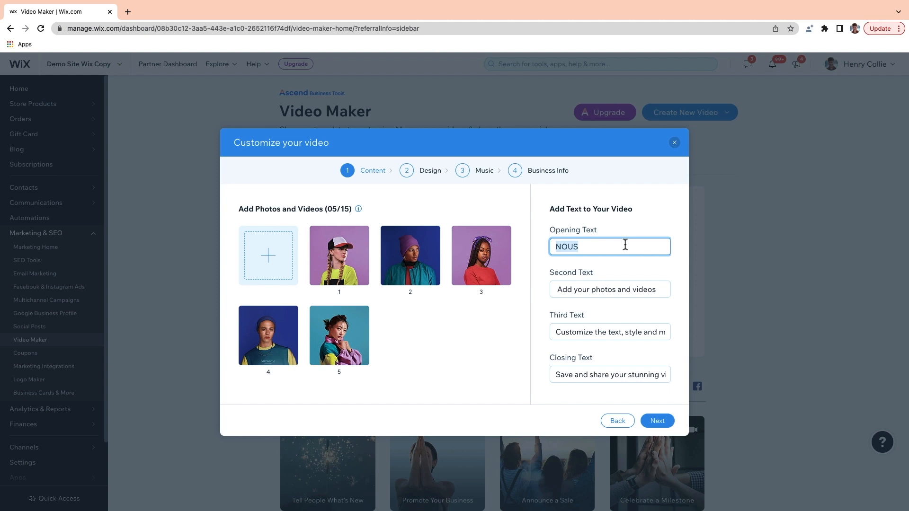
{"action": "key", "text": "Tab"}
{"action": "type", "text": "Urban"}
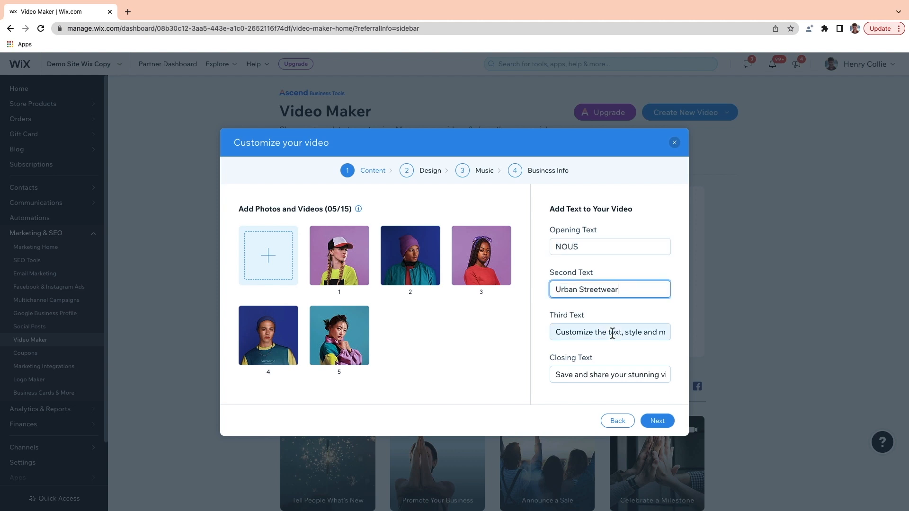
{"action": "key", "text": "Tab"}
{"action": "type", "text": "30%"}
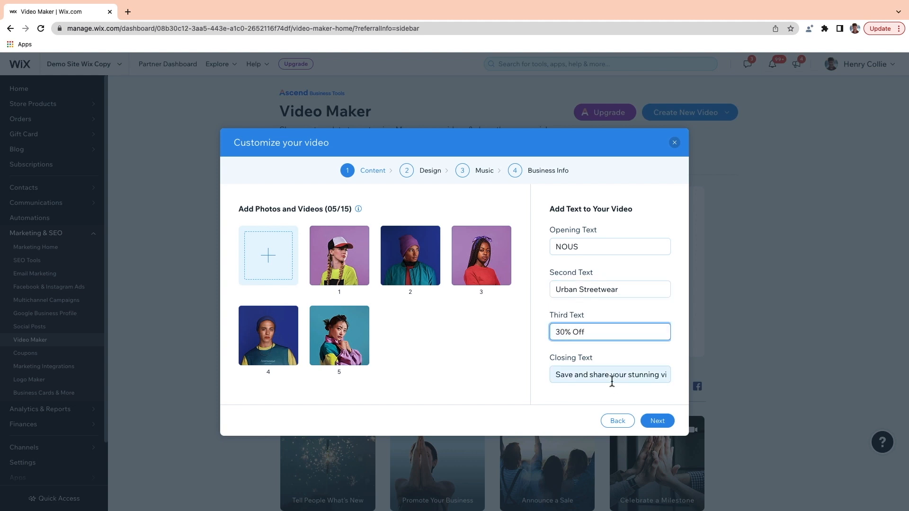
{"action": "key", "text": "Tab"}
{"action": "type", "text": "Sh"}
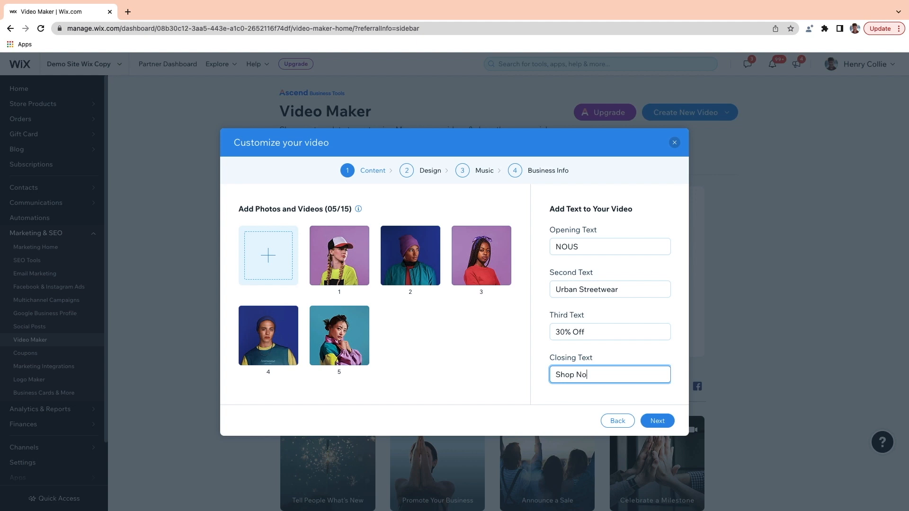
{"action": "left_click", "coordinate": [658, 422]}
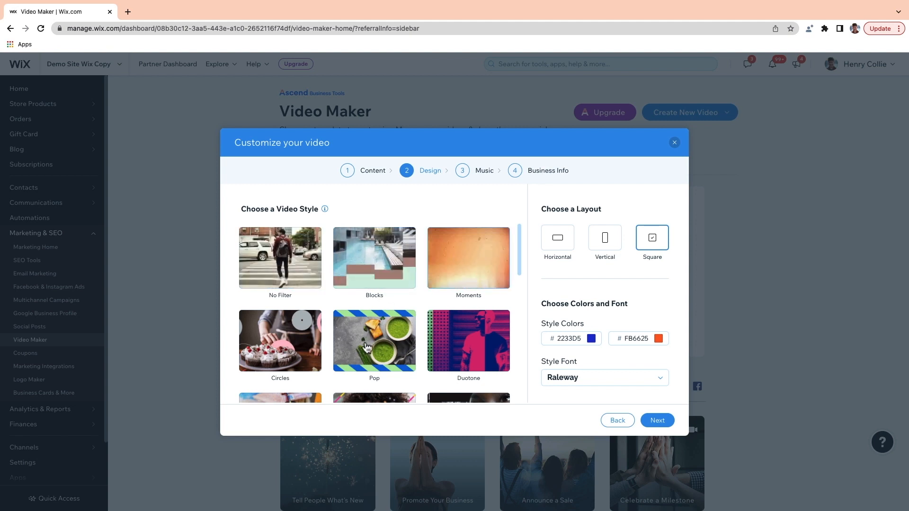
Step: Apply the Duotone style to the video and go on to the Music step
{"action": "scroll", "coordinate": [362, 349], "scroll_direction": "down", "scroll_amount": 1}
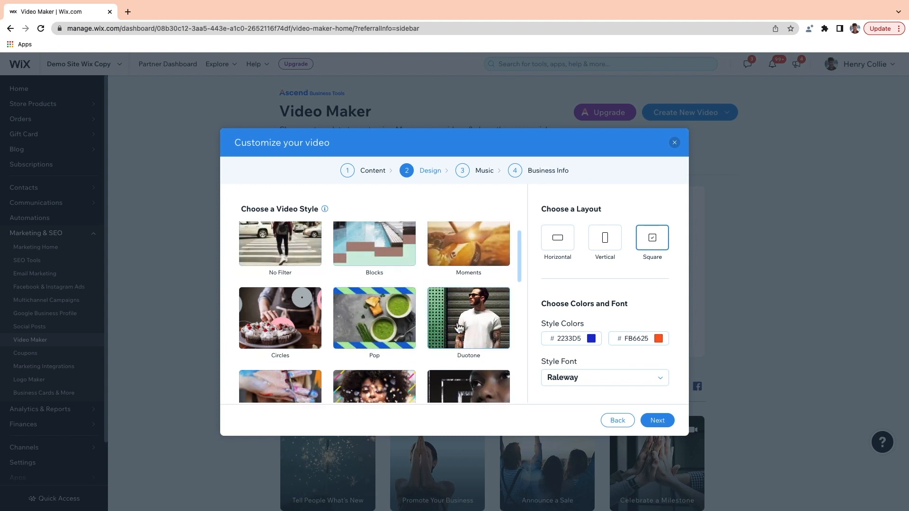
{"action": "left_click", "coordinate": [475, 330]}
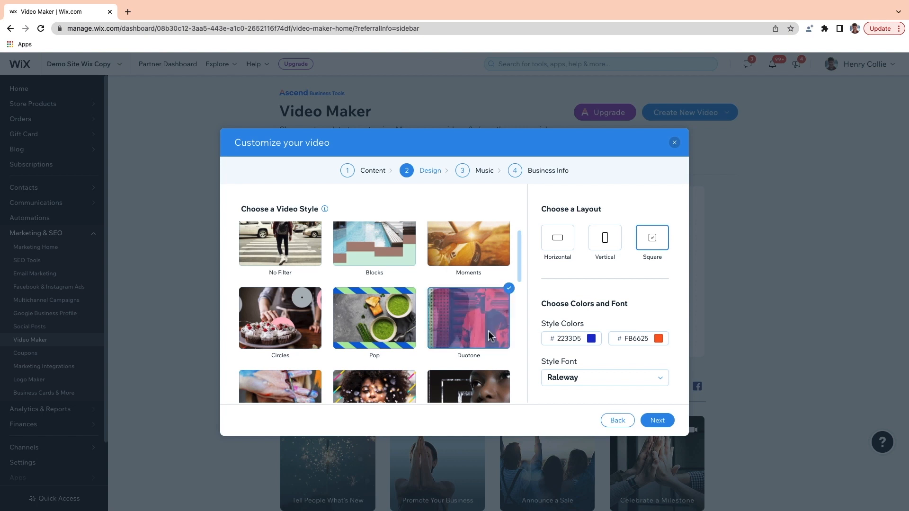
{"action": "left_click", "coordinate": [658, 421]}
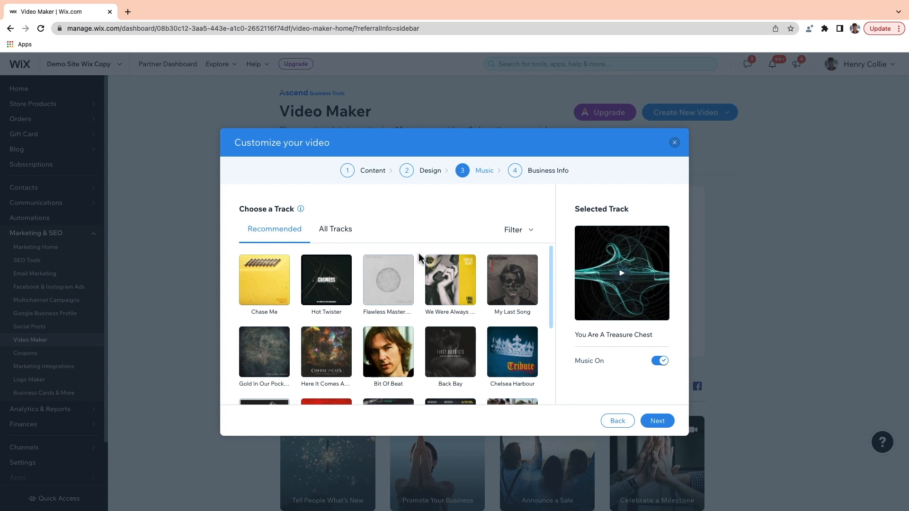
Step: Filter the full music library by Chillout, Inspirational, Positive and Indie
{"action": "left_click", "coordinate": [334, 231]}
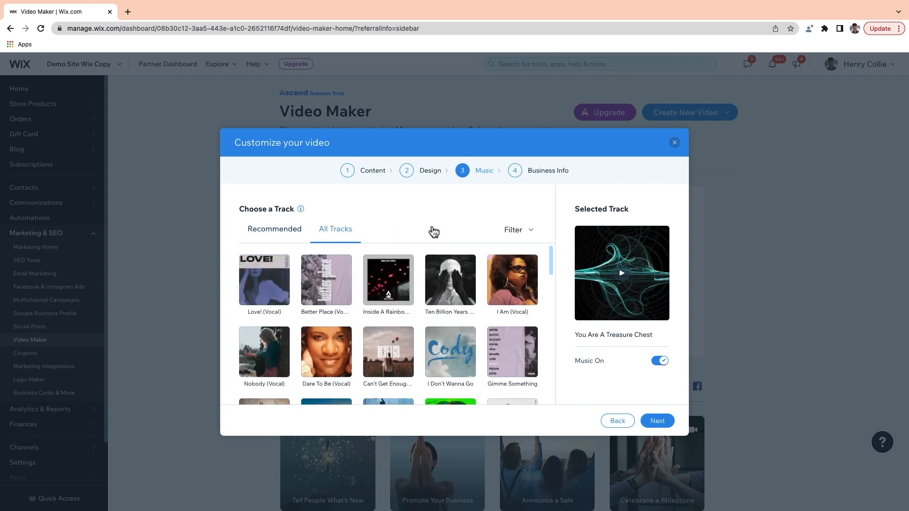
{"action": "left_click", "coordinate": [530, 232]}
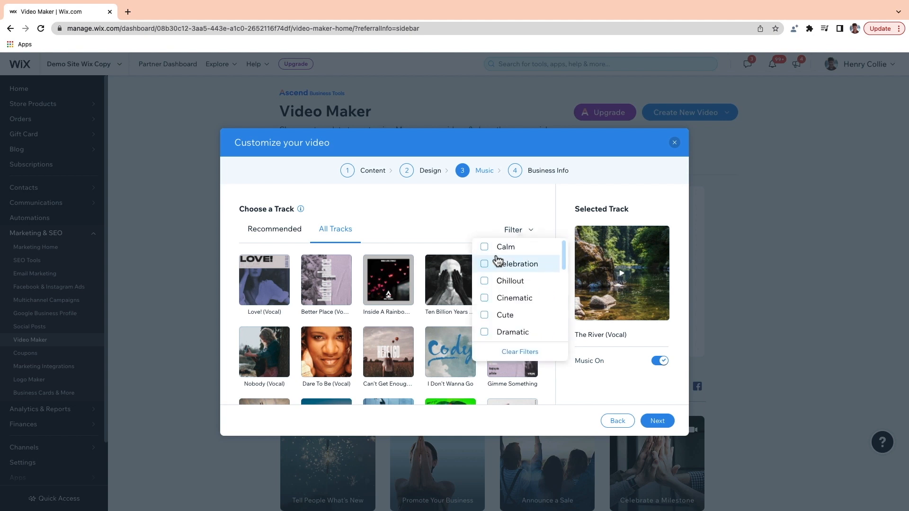
{"action": "left_click", "coordinate": [486, 282]}
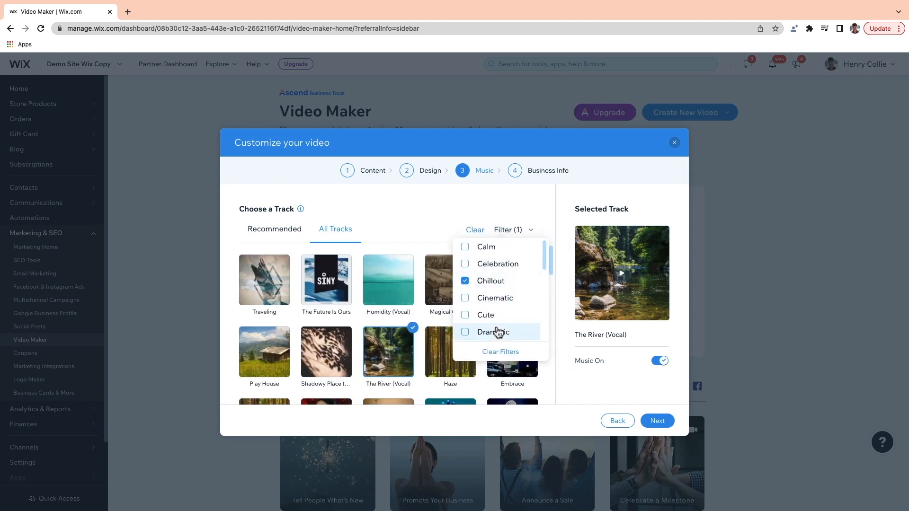
{"action": "scroll", "coordinate": [499, 332], "scroll_direction": "down", "scroll_amount": 1}
{"action": "scroll", "coordinate": [498, 333], "scroll_direction": "down", "scroll_amount": 5}
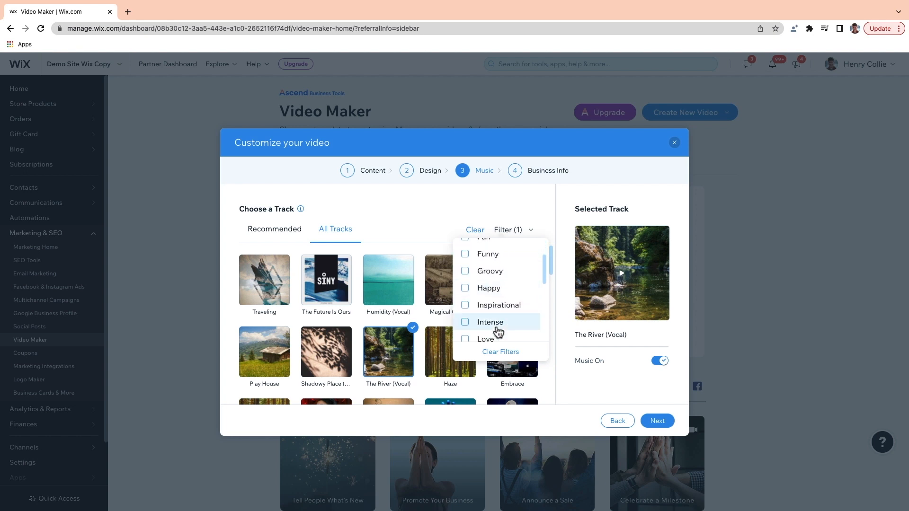
{"action": "left_click", "coordinate": [498, 332]}
{"action": "scroll", "coordinate": [498, 333], "scroll_direction": "down", "scroll_amount": 4}
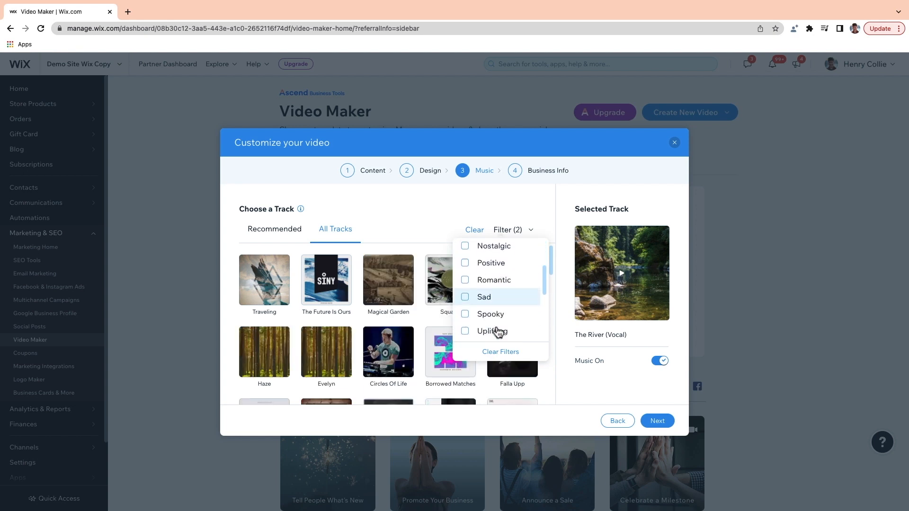
{"action": "left_click", "coordinate": [469, 261]}
{"action": "scroll", "coordinate": [471, 267], "scroll_direction": "down", "scroll_amount": 3}
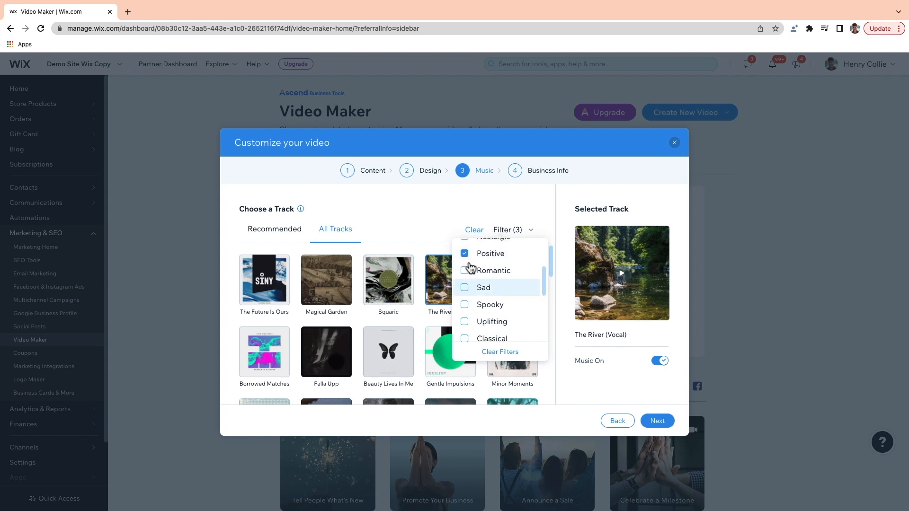
{"action": "scroll", "coordinate": [470, 266], "scroll_direction": "down", "scroll_amount": 2}
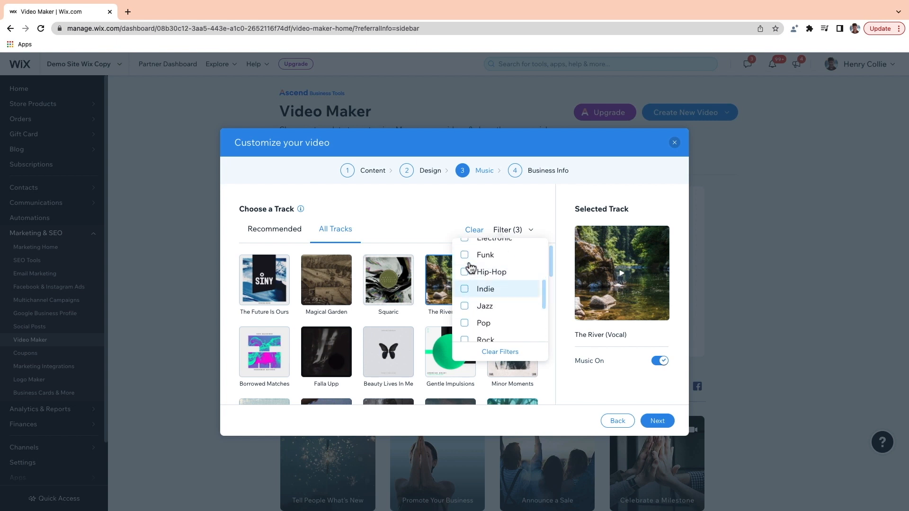
{"action": "left_click", "coordinate": [469, 289]}
{"action": "left_click", "coordinate": [520, 231]}
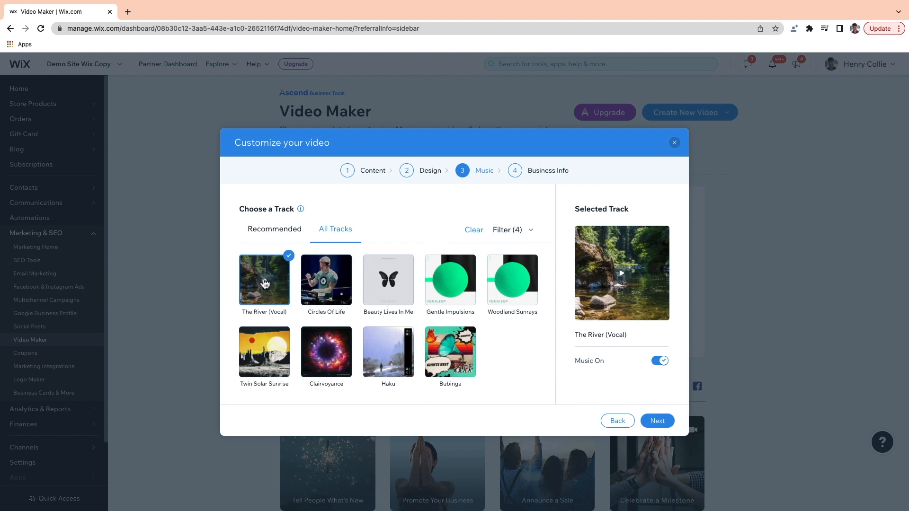
Step: Try Beauty Lives In Me, then settle on Haku and continue to Business Info
{"action": "left_click", "coordinate": [388, 282]}
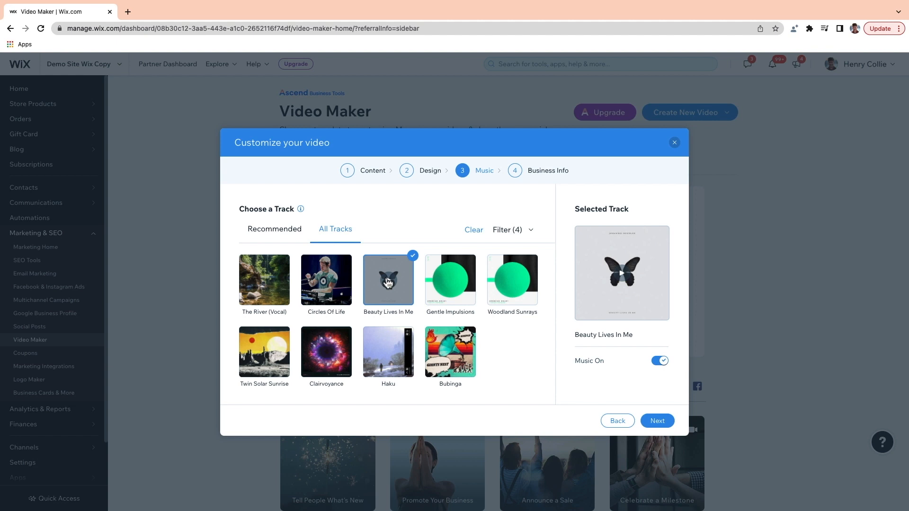
{"action": "left_click", "coordinate": [388, 353]}
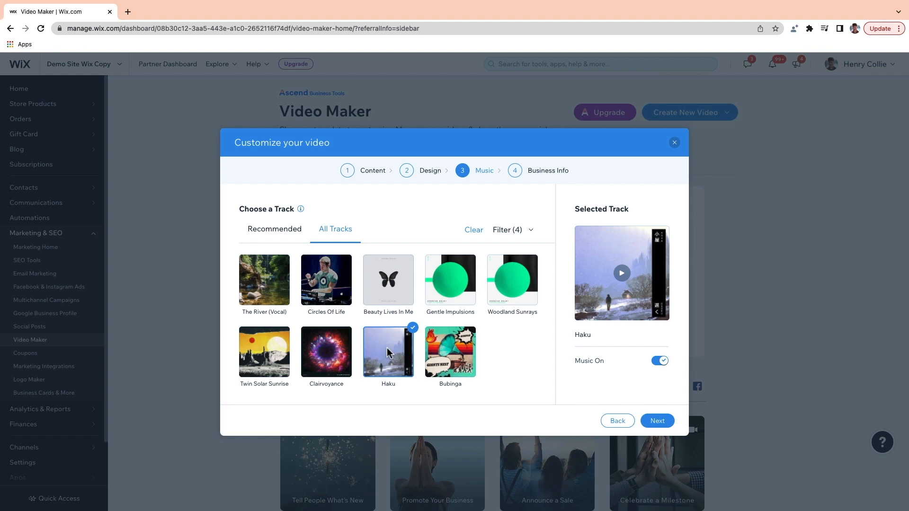
{"action": "left_click", "coordinate": [655, 421]}
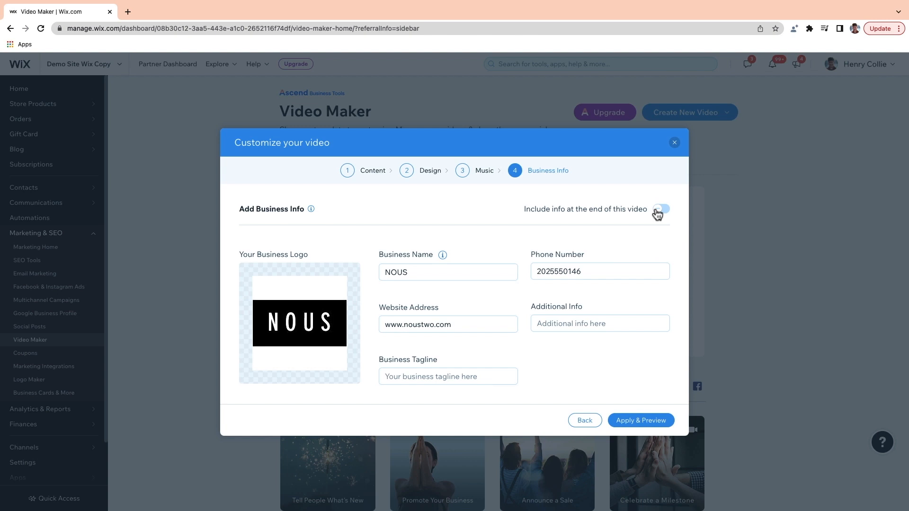
Step: Generate the NOUS promo video, play its preview, and save it
{"action": "left_click", "coordinate": [635, 421]}
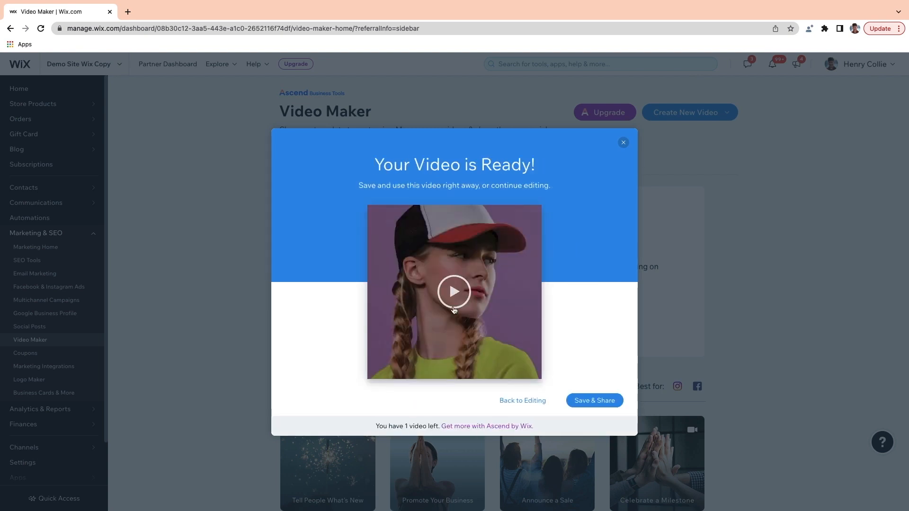
{"action": "left_click", "coordinate": [456, 291]}
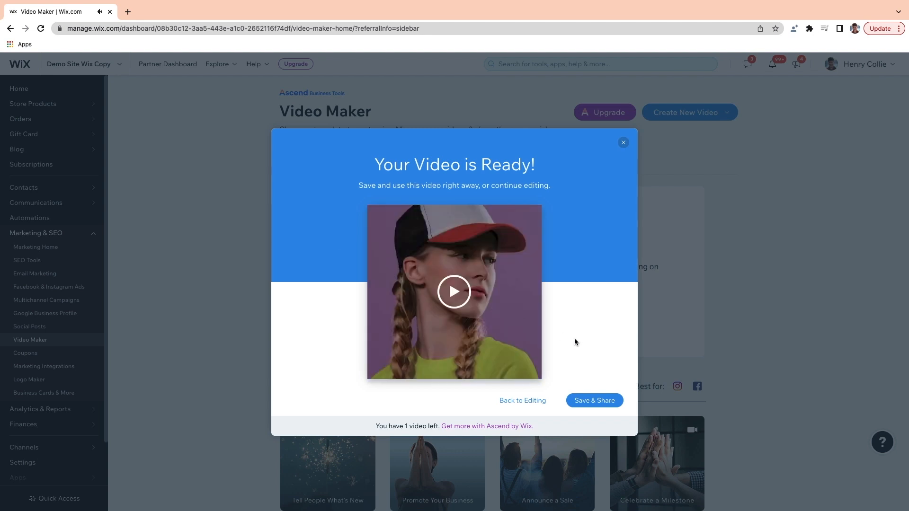
{"action": "left_click", "coordinate": [591, 402]}
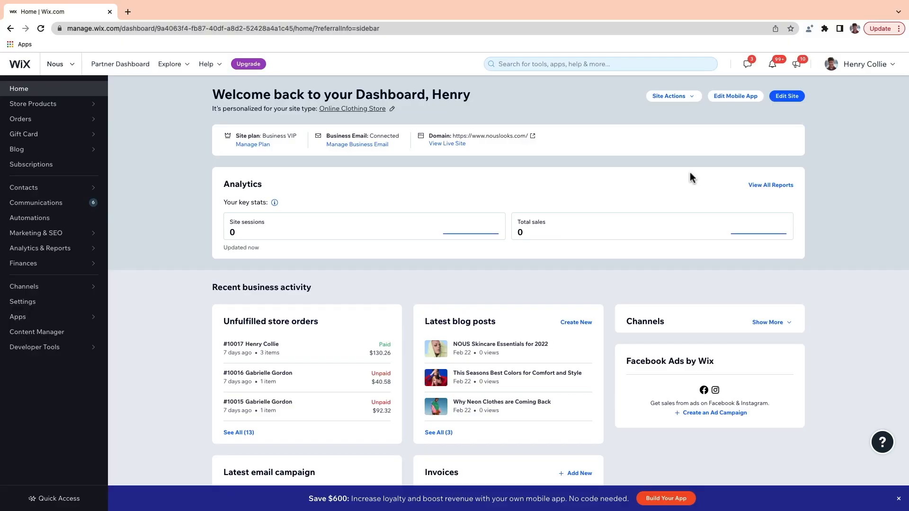
Step: Start a CSV contact import from the Contacts page's More Actions menu
{"action": "left_click", "coordinate": [47, 191]}
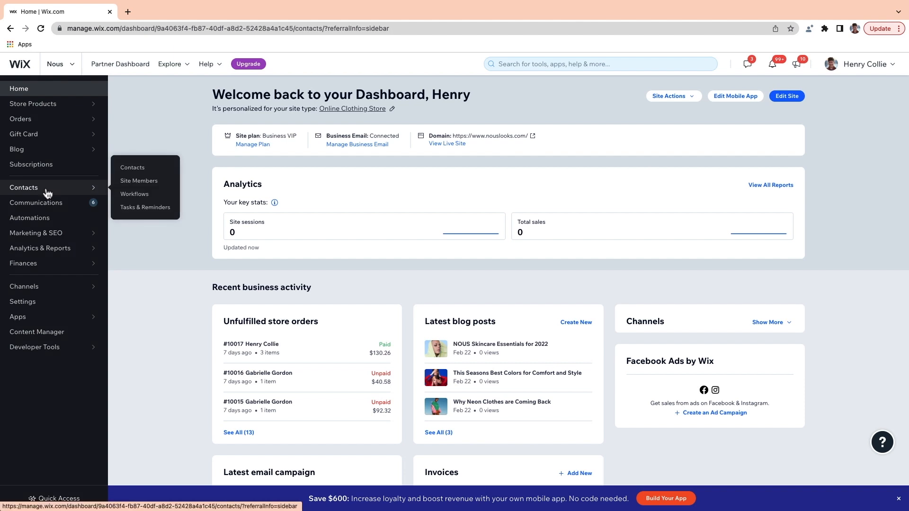
{"action": "left_click", "coordinate": [677, 112]}
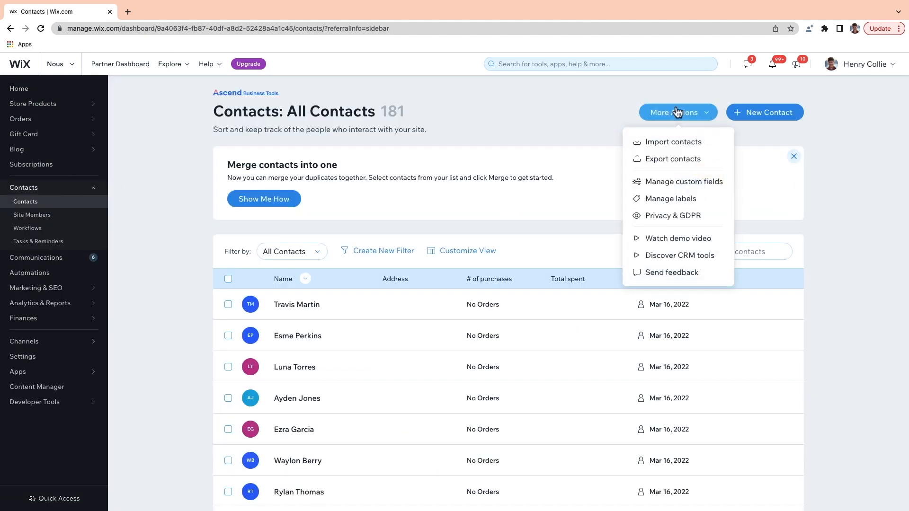
{"action": "left_click", "coordinate": [671, 143]}
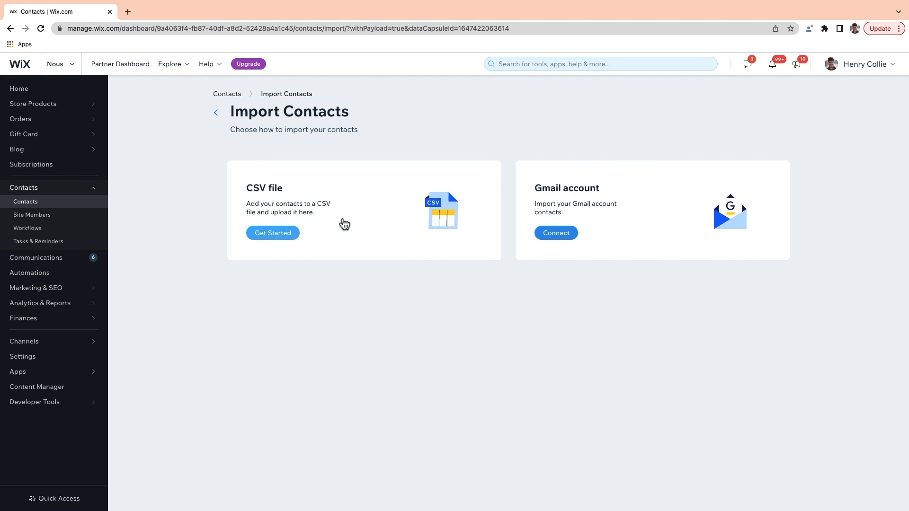
{"action": "left_click", "coordinate": [273, 234]}
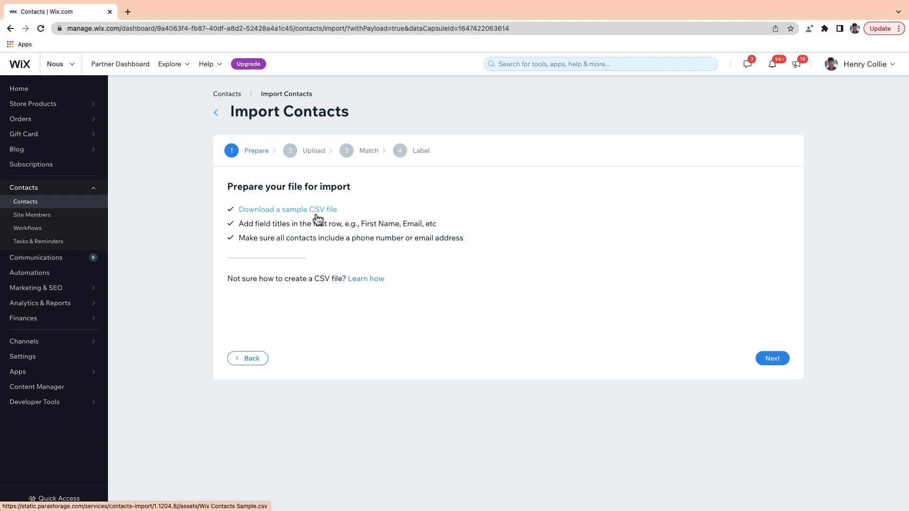
Step: Upload NOUS Contact List.csv as subscribers, accept the field matches, and import
{"action": "left_click", "coordinate": [777, 362]}
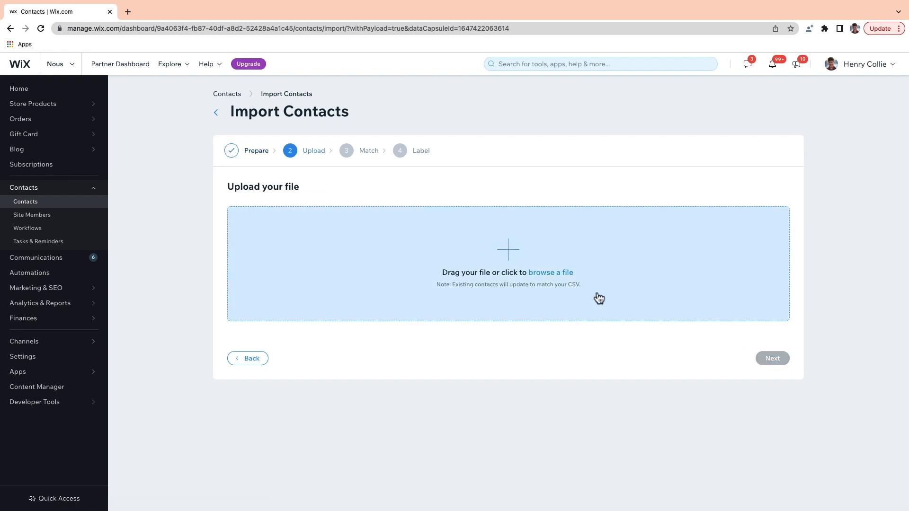
{"action": "left_click", "coordinate": [547, 278]}
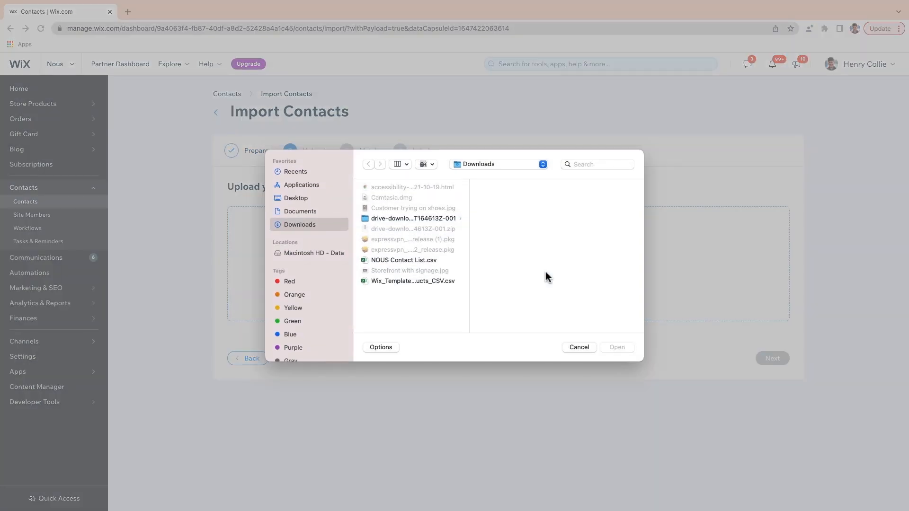
{"action": "double_click", "coordinate": [399, 261]}
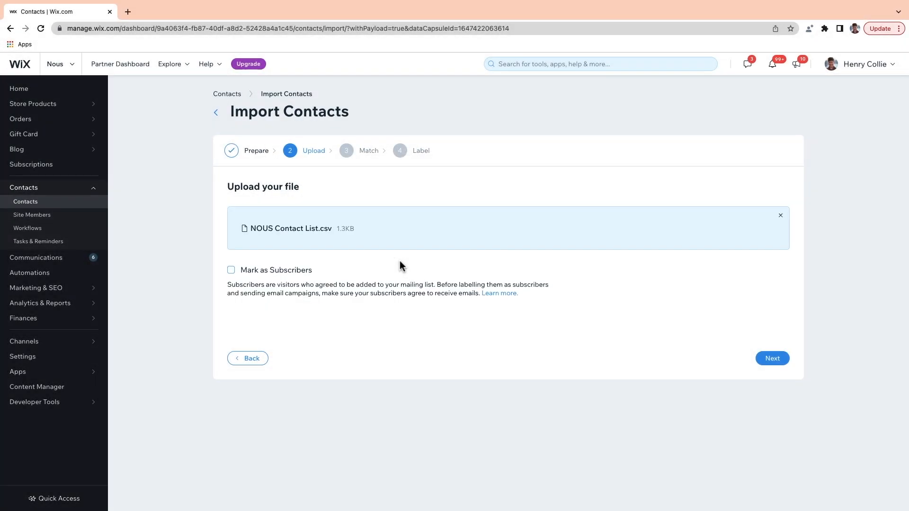
{"action": "left_click", "coordinate": [232, 274]}
{"action": "left_click", "coordinate": [772, 359]}
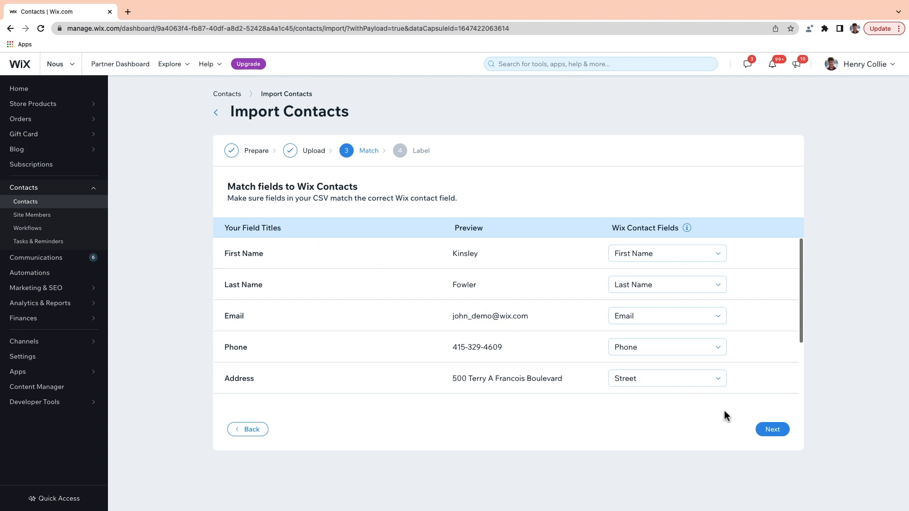
{"action": "left_click", "coordinate": [765, 433]}
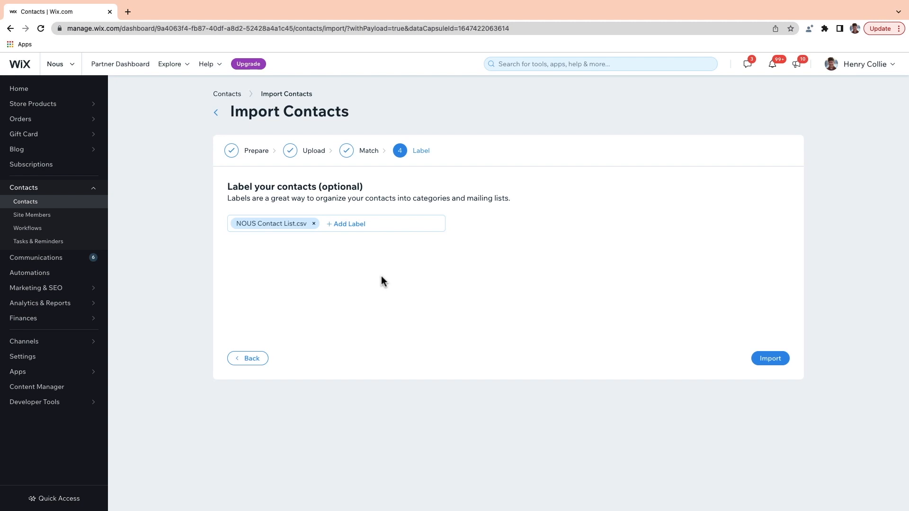
{"action": "left_click", "coordinate": [775, 363]}
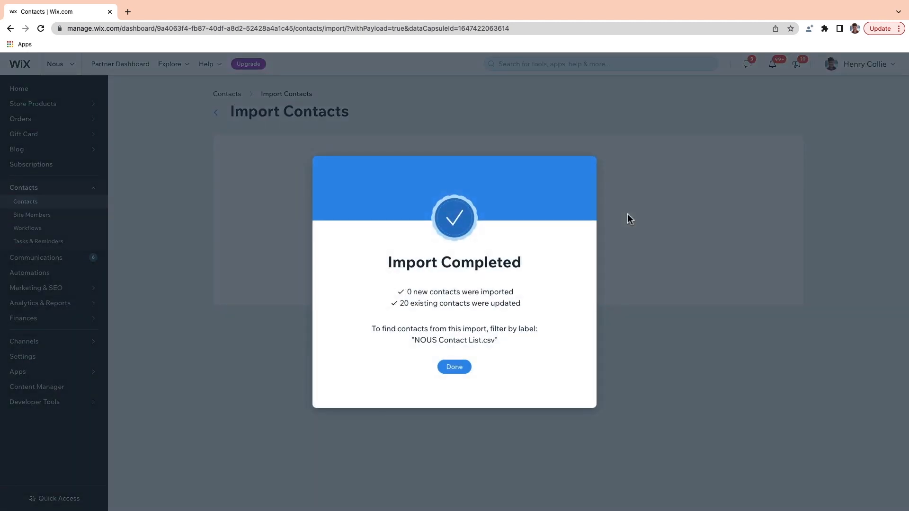
Step: Dismiss the Import Completed summary with Done
{"action": "left_click", "coordinate": [452, 368]}
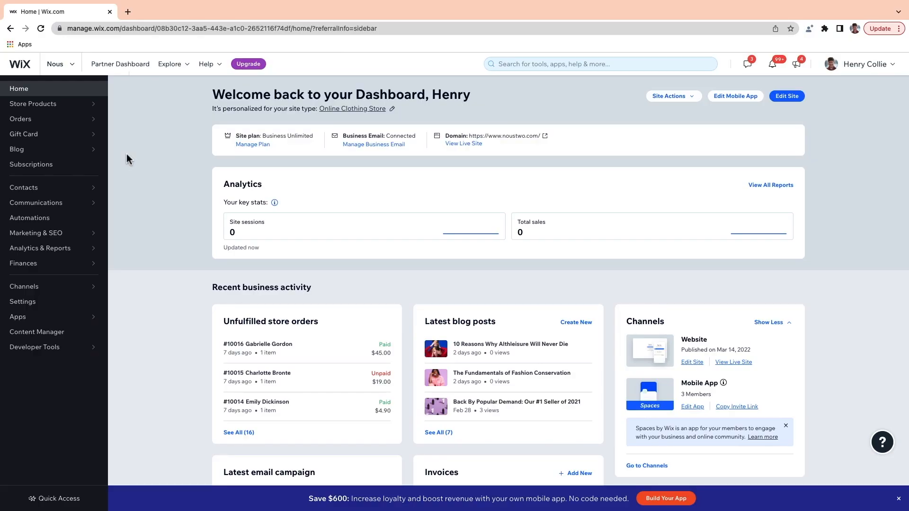
Step: Start a blank email campaign from Email Marketing's templates and show the editor's themes
{"action": "mouse_move", "coordinate": [72, 233]}
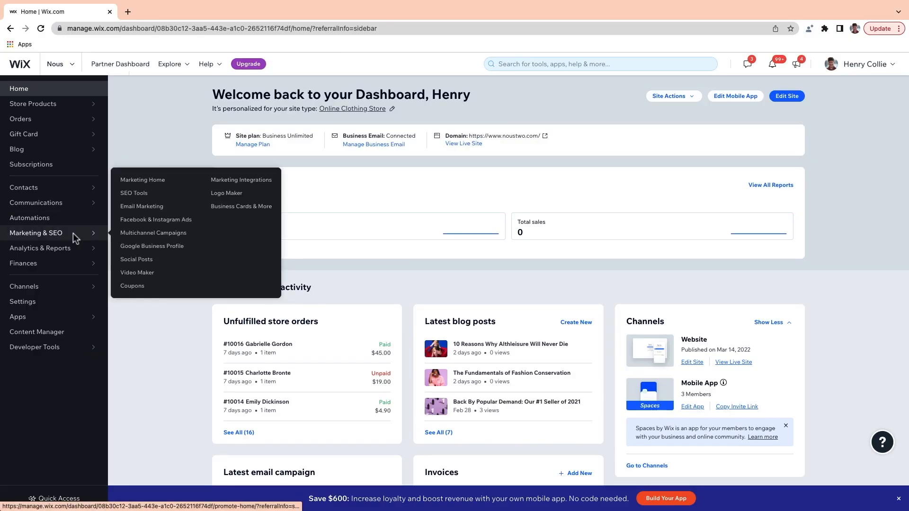
{"action": "left_click", "coordinate": [148, 216]}
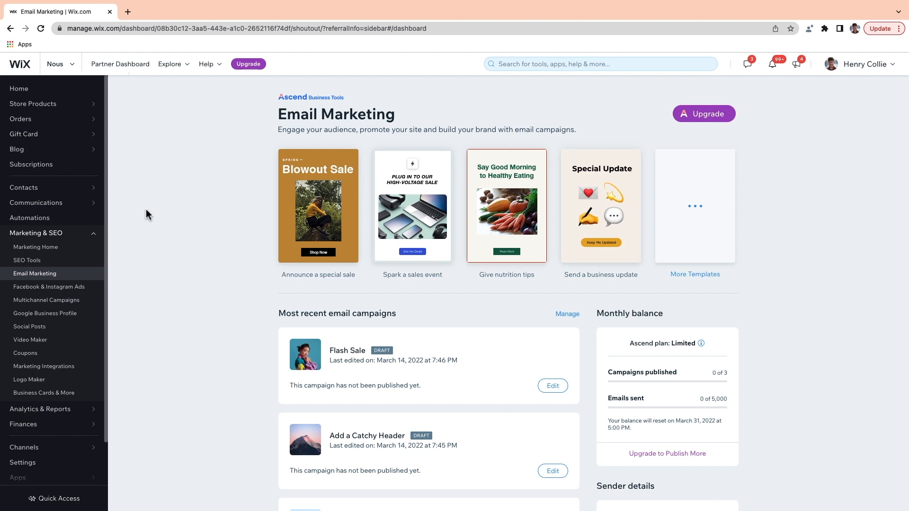
{"action": "left_click", "coordinate": [700, 225]}
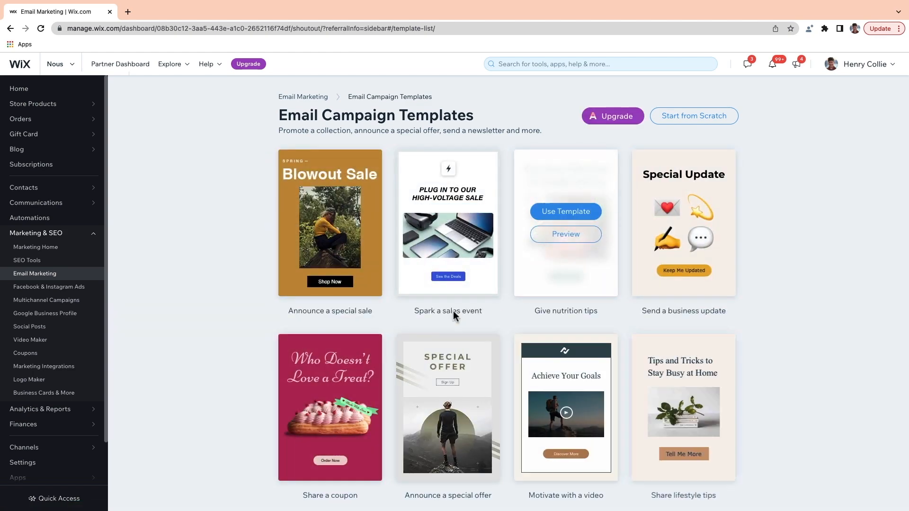
{"action": "scroll", "coordinate": [453, 315], "scroll_direction": "down", "scroll_amount": 12}
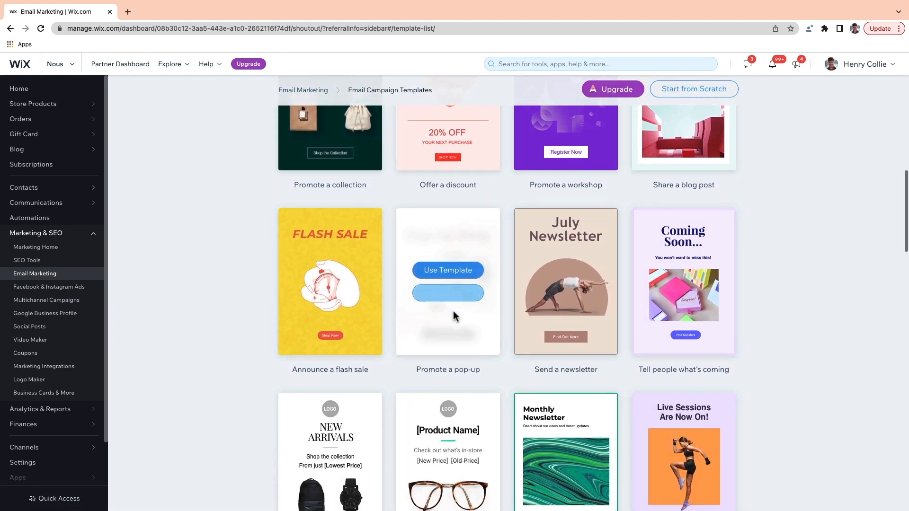
{"action": "scroll", "coordinate": [453, 315], "scroll_direction": "up", "scroll_amount": 12}
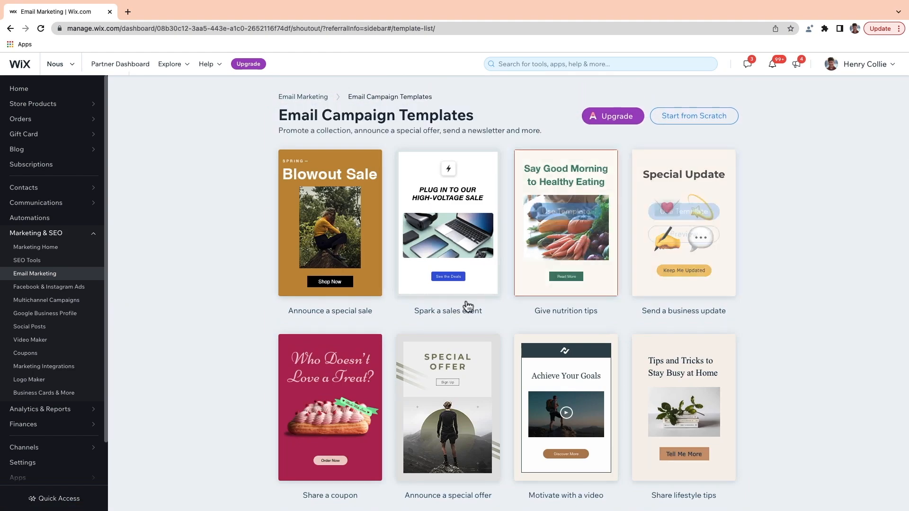
{"action": "left_click", "coordinate": [682, 118]}
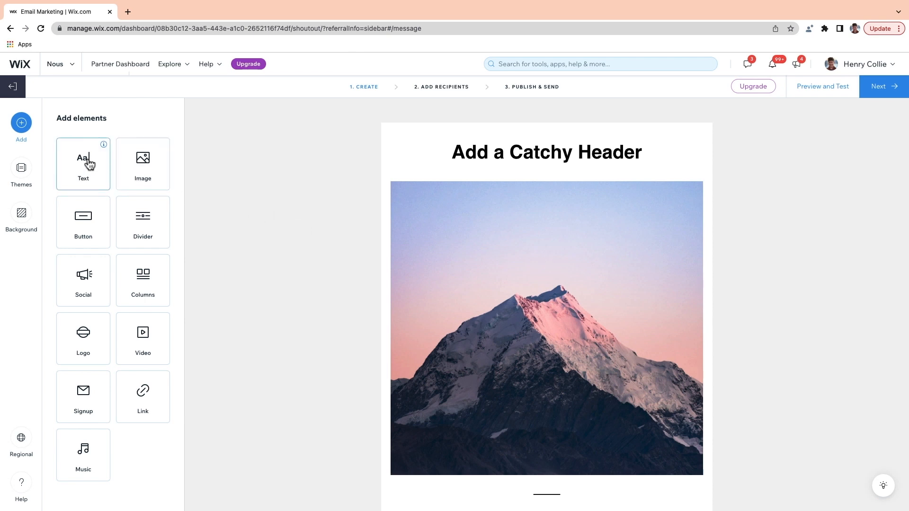
{"action": "left_click", "coordinate": [22, 169]}
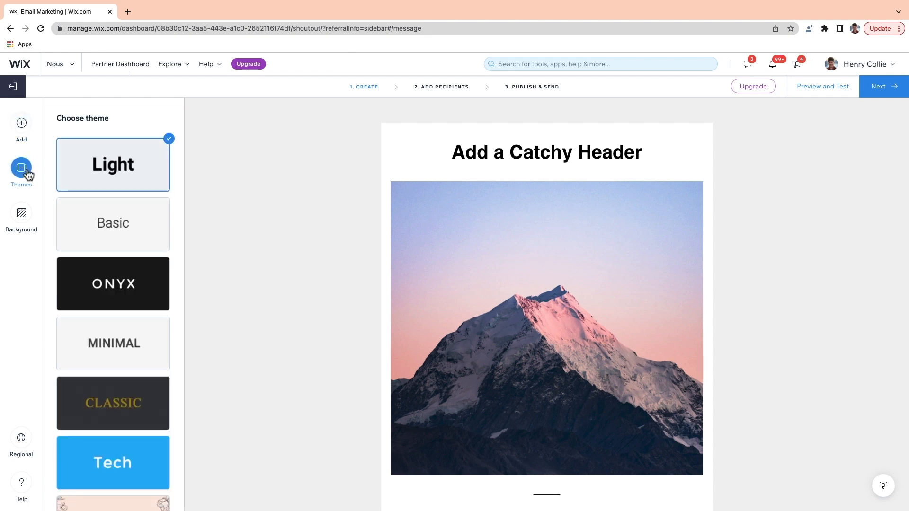
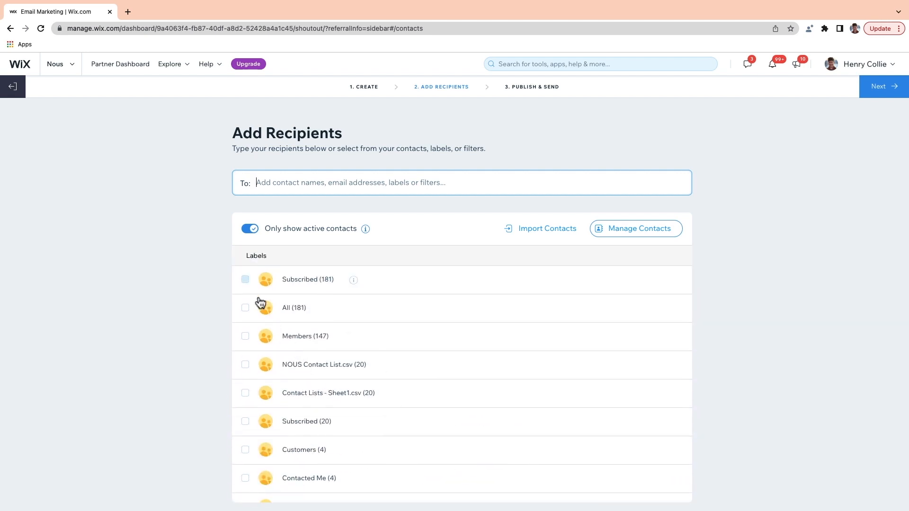
Step: Address the Flash Sale campaign to the 181 Subscribed contacts, add a reply-to e-mail, and send it now
{"action": "left_click", "coordinate": [246, 281]}
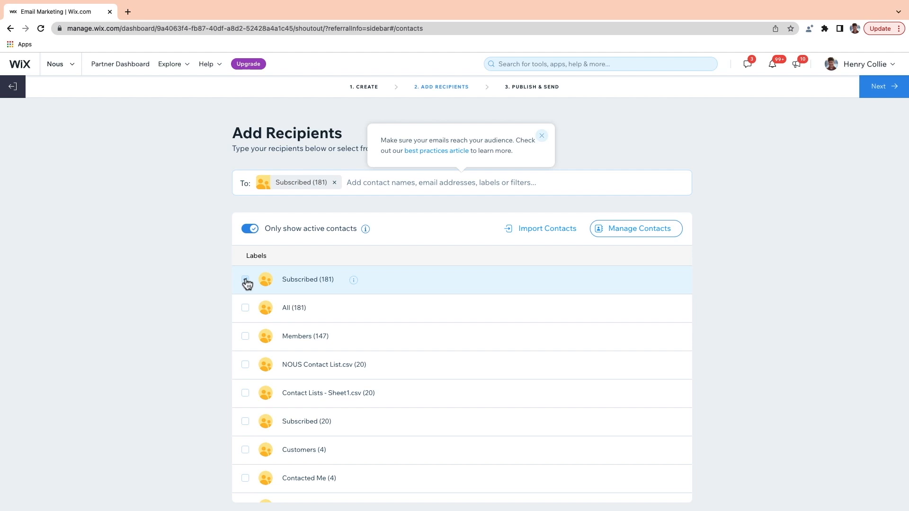
{"action": "left_click", "coordinate": [863, 93]}
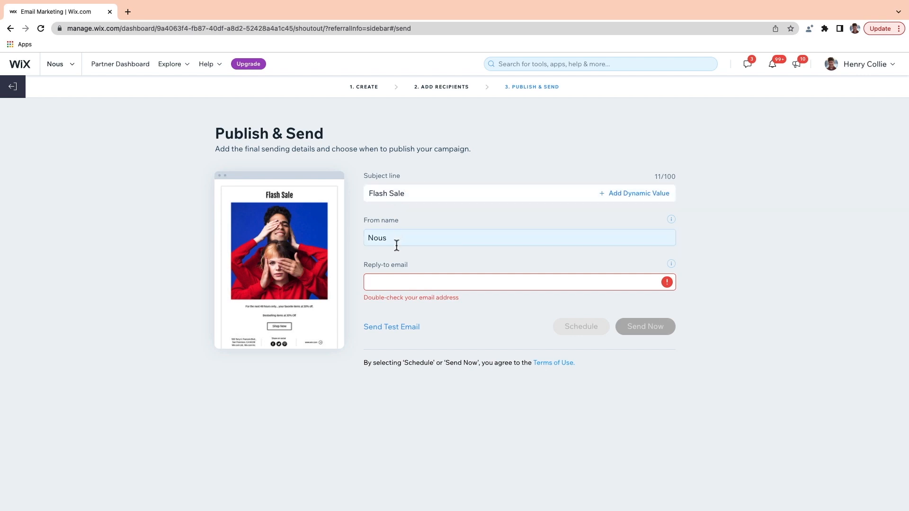
{"action": "left_click", "coordinate": [388, 287]}
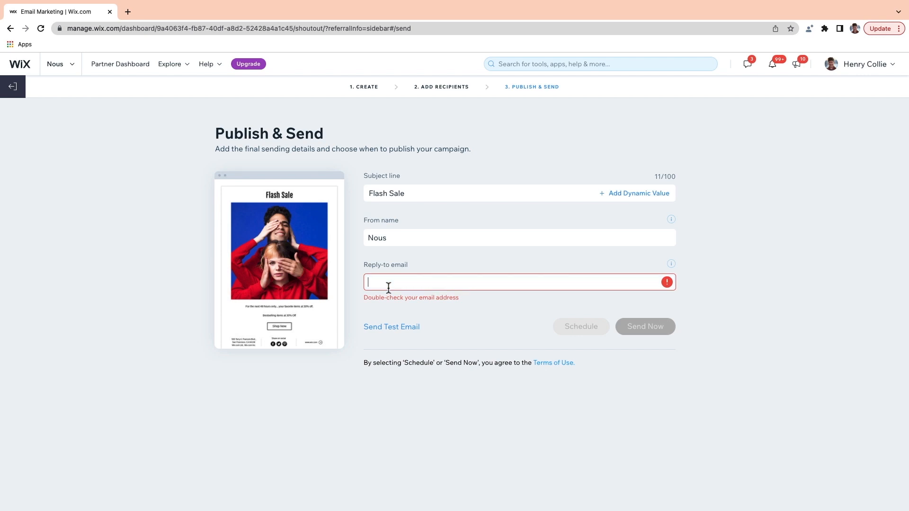
{"action": "left_click", "coordinate": [485, 321]}
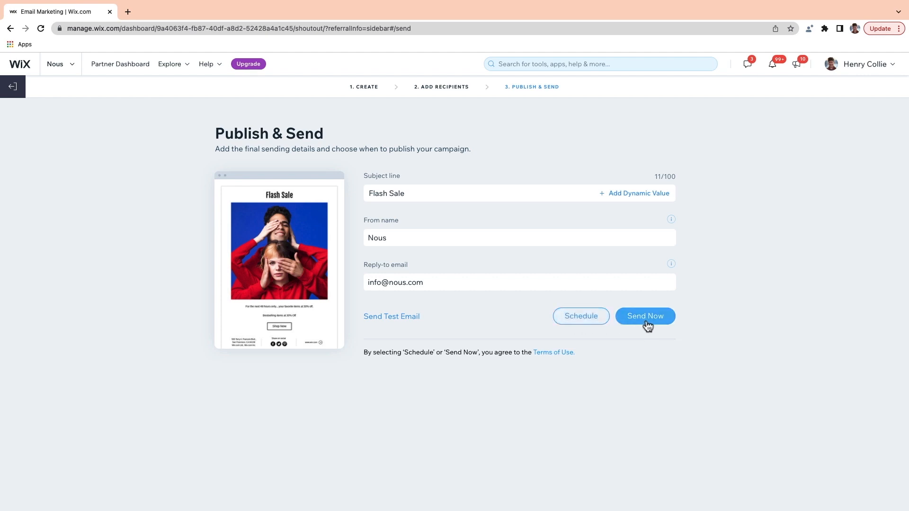
{"action": "left_click", "coordinate": [647, 323]}
{"action": "left_click", "coordinate": [544, 231]}
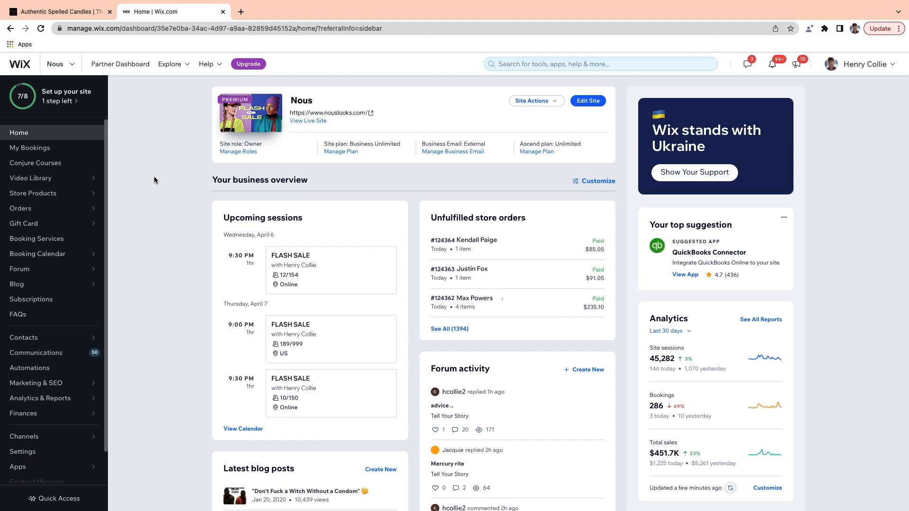
Step: Review the 40% Off campaign's statistics: 22033 delivered, 14086 opened, 1104 clicked
{"action": "mouse_move", "coordinate": [71, 383]}
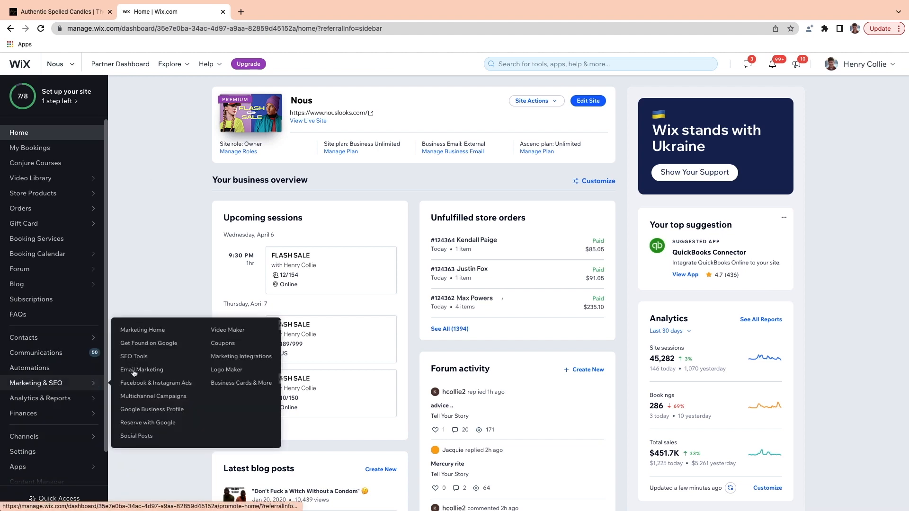
{"action": "left_click", "coordinate": [134, 373]}
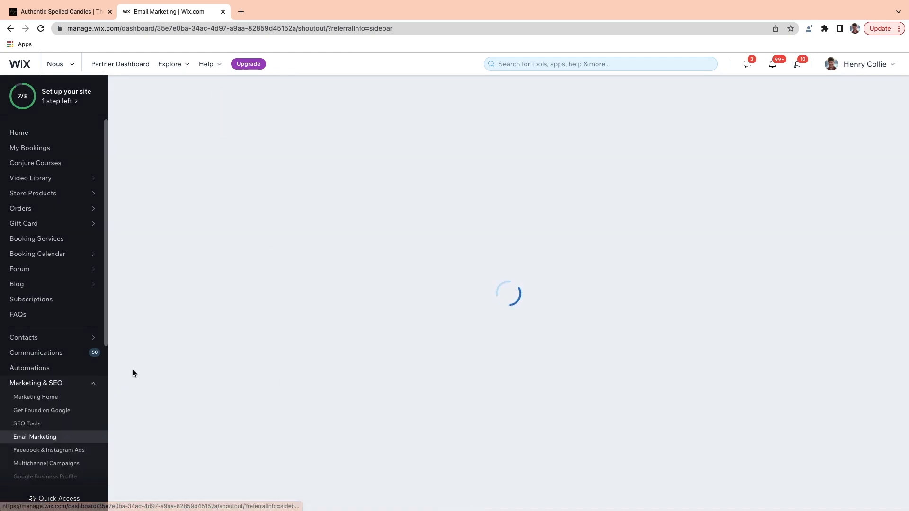
{"action": "scroll", "coordinate": [130, 374], "scroll_direction": "down", "scroll_amount": 5}
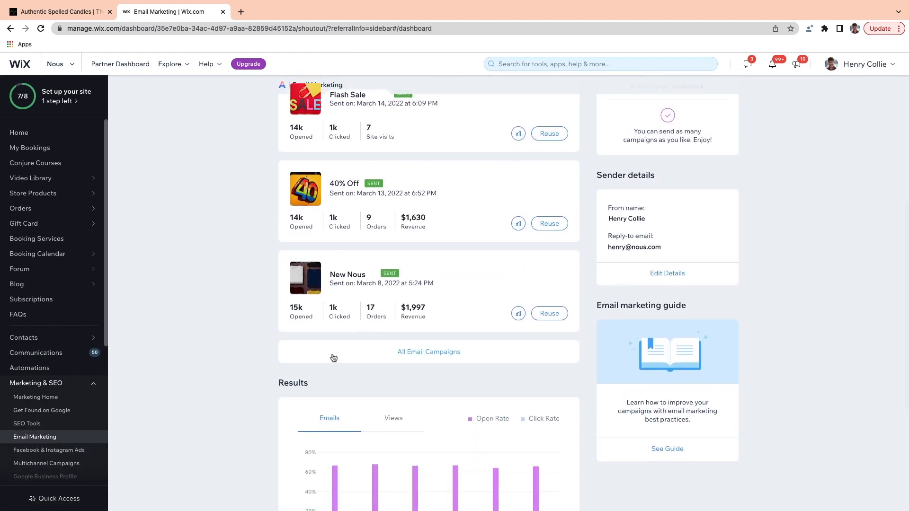
{"action": "left_click", "coordinate": [428, 351]}
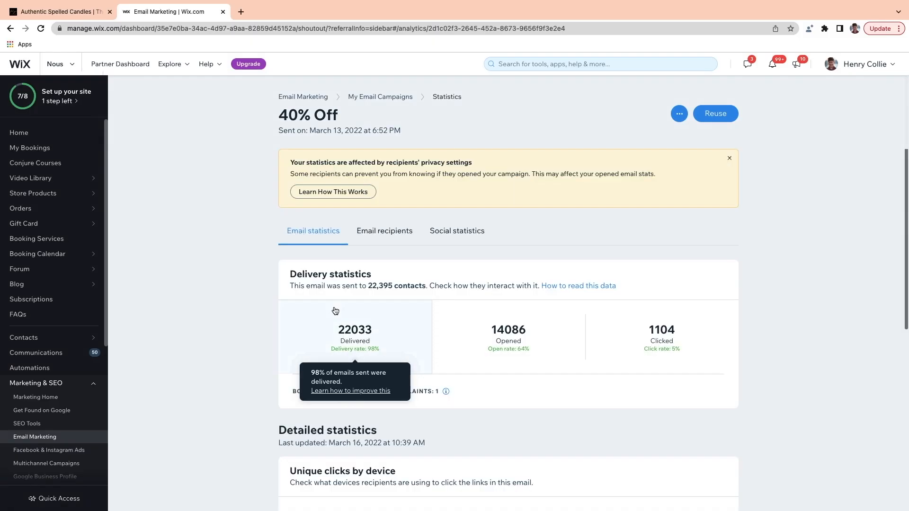
{"action": "scroll", "coordinate": [341, 312], "scroll_direction": "down", "scroll_amount": 1}
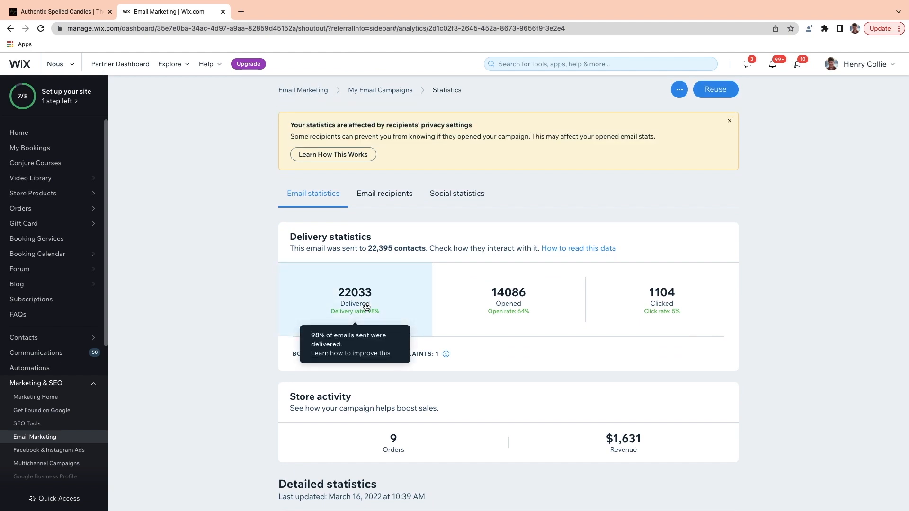
{"action": "mouse_move", "coordinate": [492, 311]}
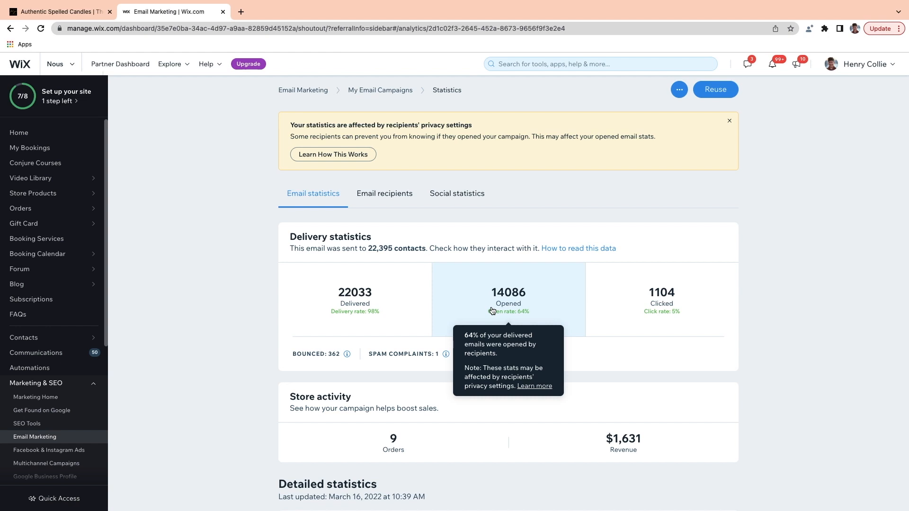
{"action": "mouse_move", "coordinate": [631, 320]}
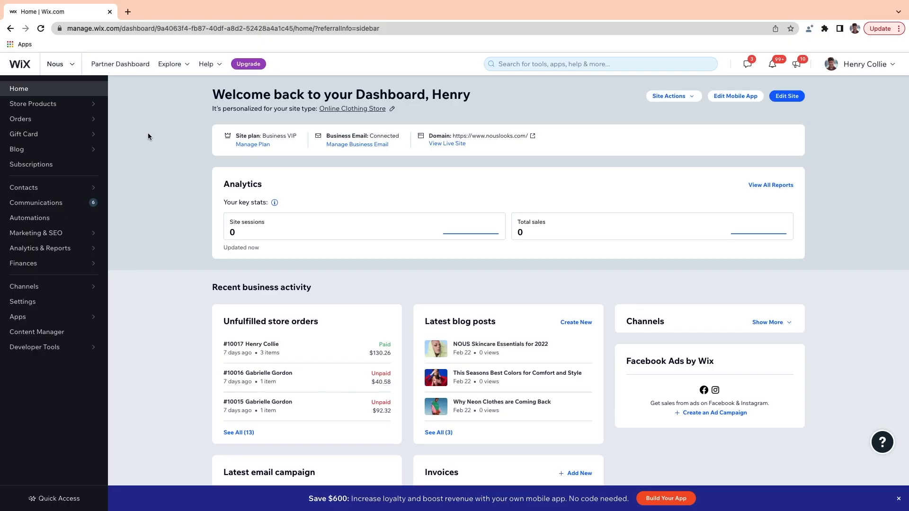
Step: Filter the site's contacts list to show only Subscribed contacts
{"action": "left_click", "coordinate": [57, 189]}
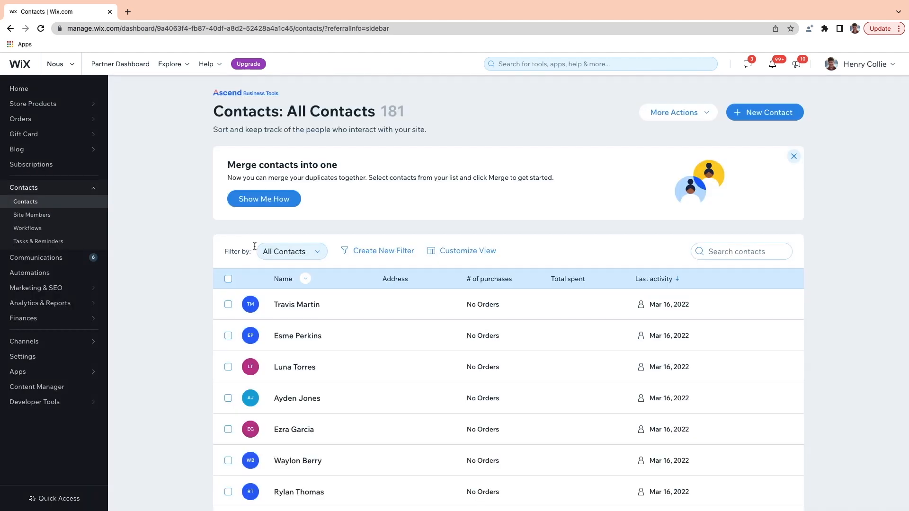
{"action": "left_click", "coordinate": [314, 251]}
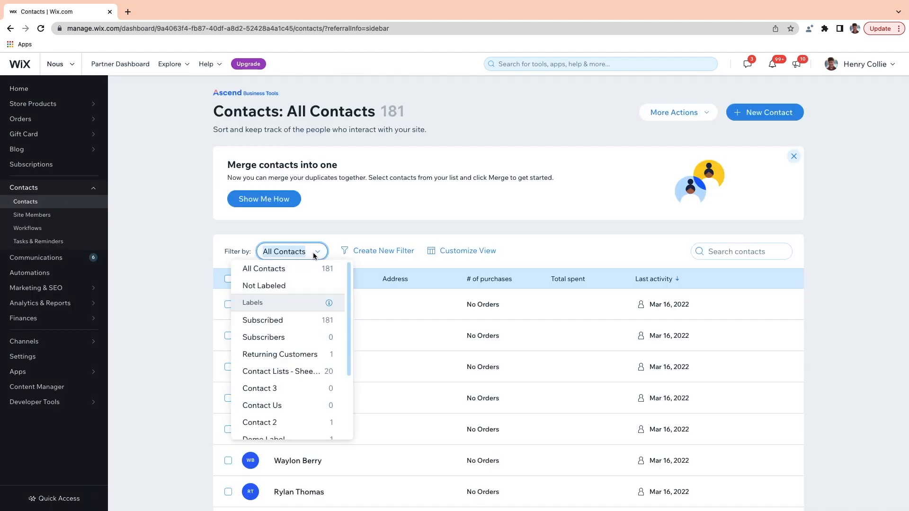
{"action": "left_click", "coordinate": [281, 321]}
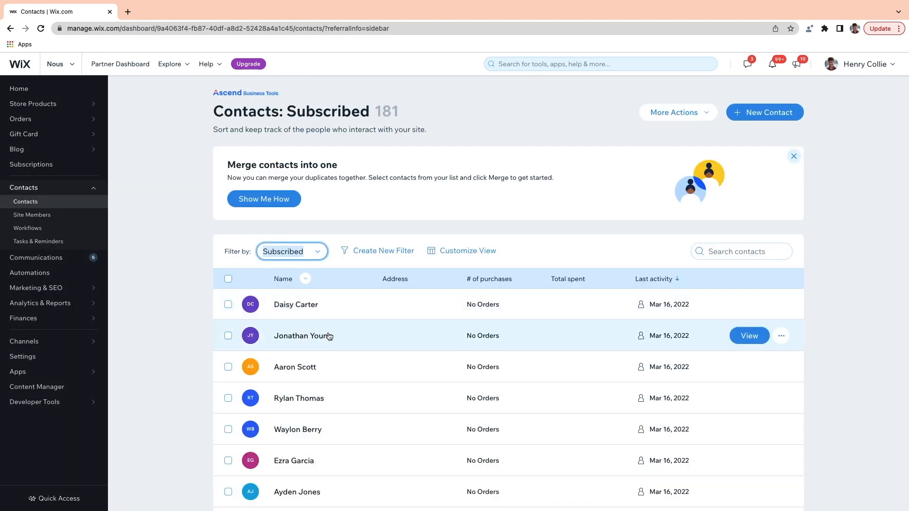
{"action": "scroll", "coordinate": [310, 350], "scroll_direction": "down", "scroll_amount": 3}
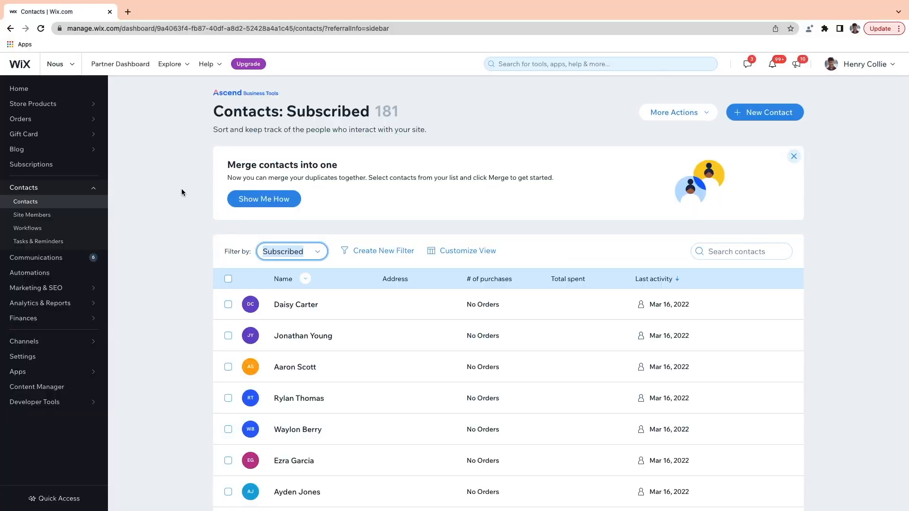
Step: Look through the eCommerce Settings page in the site settings
{"action": "left_click", "coordinate": [53, 356]}
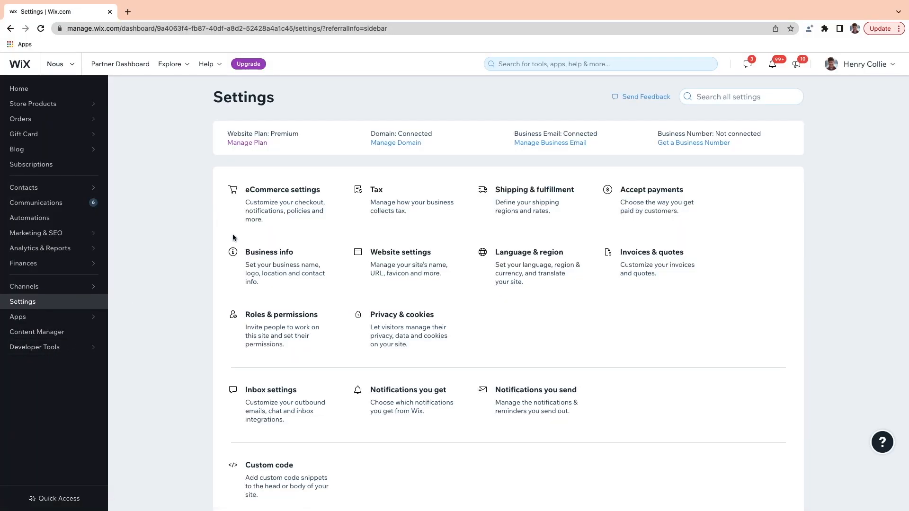
{"action": "left_click", "coordinate": [270, 213]}
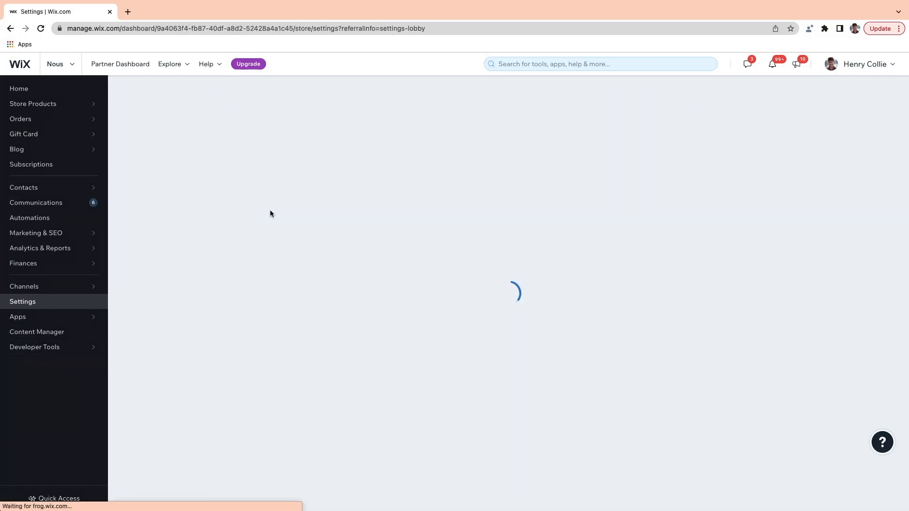
{"action": "scroll", "coordinate": [379, 225], "scroll_direction": "down", "scroll_amount": 8}
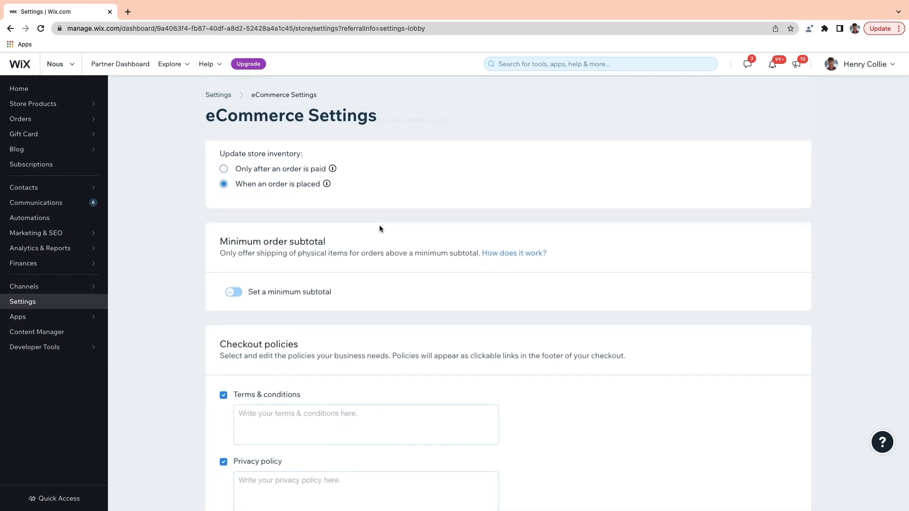
{"action": "scroll", "coordinate": [380, 226], "scroll_direction": "down", "scroll_amount": 15}
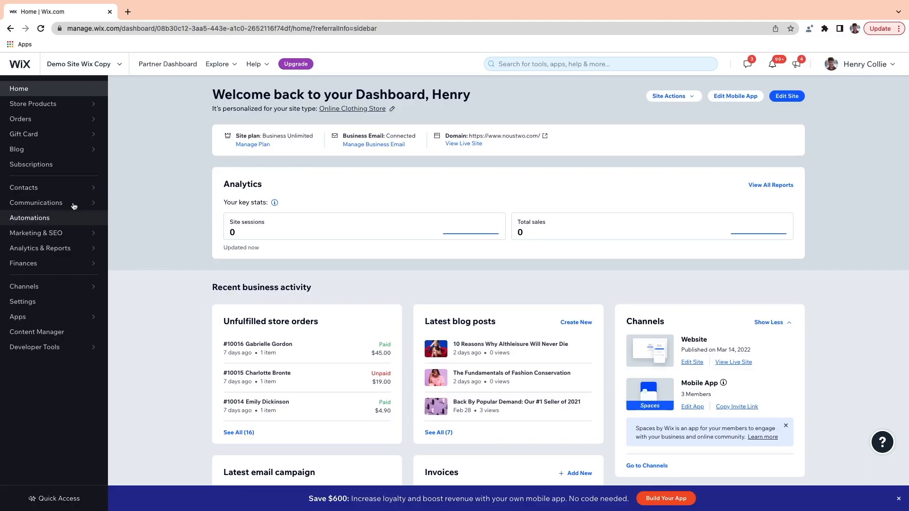
Step: Use the 'Email visitors to recover abandoned carts' template from Automations' Boost Your Store Sales section
{"action": "left_click", "coordinate": [55, 219]}
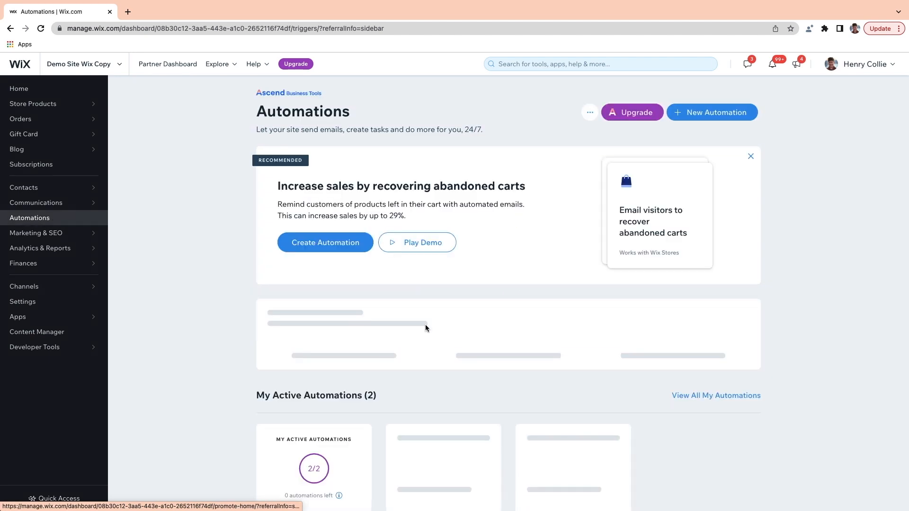
{"action": "scroll", "coordinate": [524, 289], "scroll_direction": "down", "scroll_amount": 7}
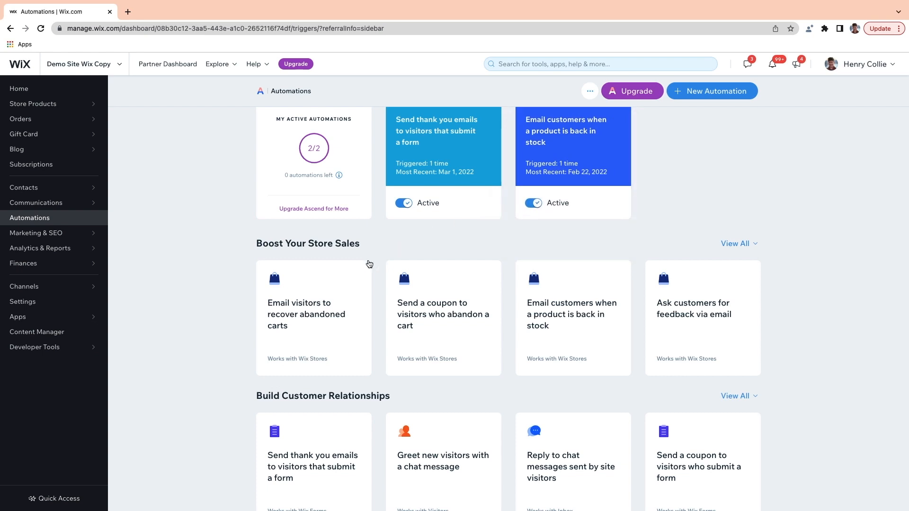
{"action": "mouse_move", "coordinate": [315, 348]}
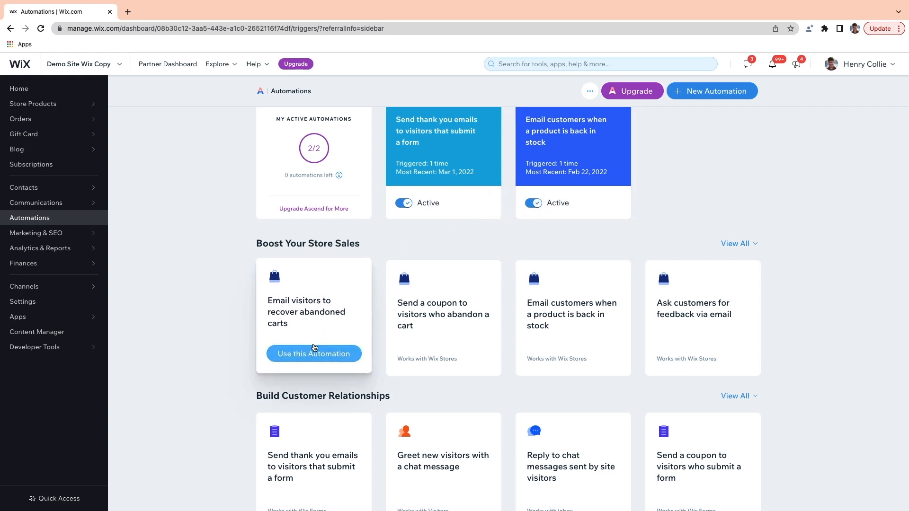
{"action": "left_click", "coordinate": [308, 355]}
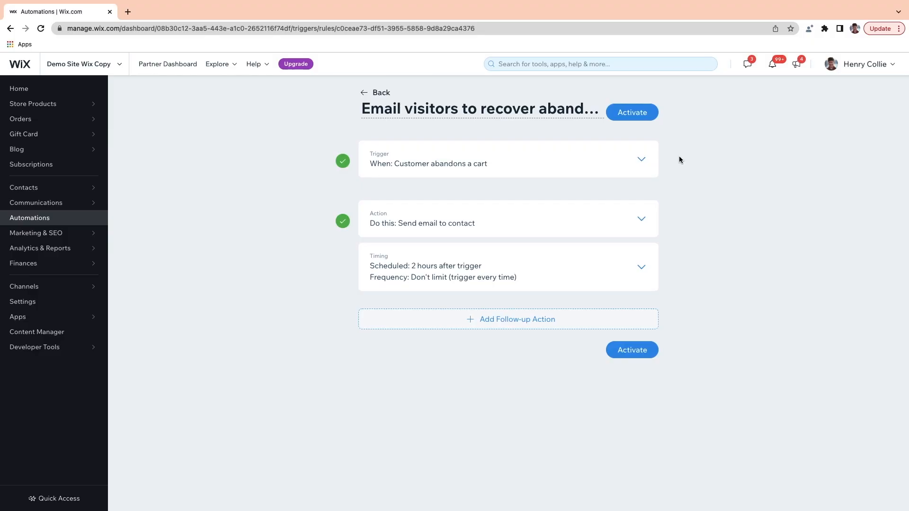
Step: Expand the trigger settings and try the purchase trigger with All products
{"action": "left_click", "coordinate": [642, 159]}
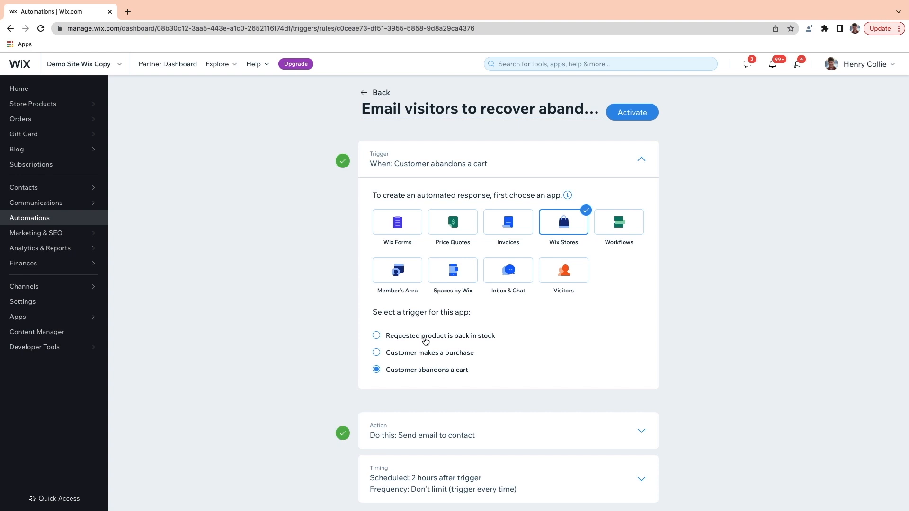
{"action": "left_click", "coordinate": [387, 351]}
{"action": "scroll", "coordinate": [439, 334], "scroll_direction": "down", "scroll_amount": 2}
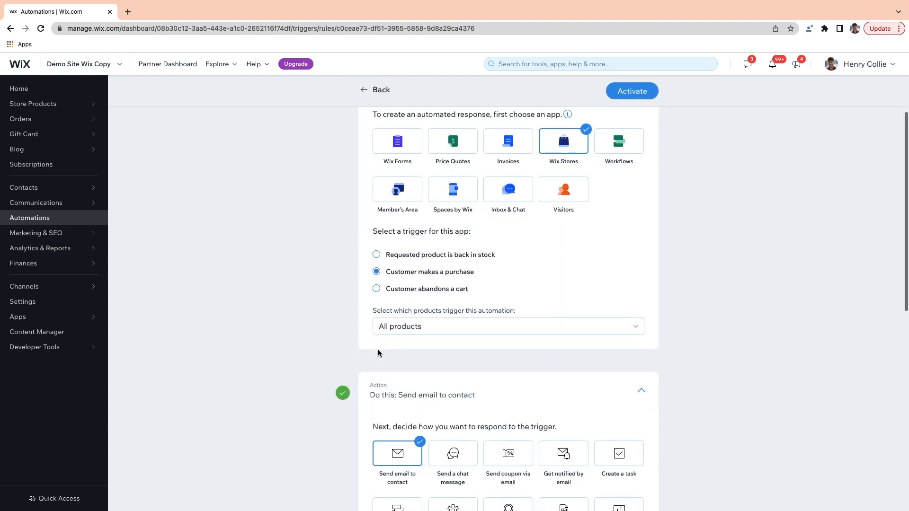
{"action": "left_click", "coordinate": [441, 335]}
{"action": "left_click", "coordinate": [441, 343]}
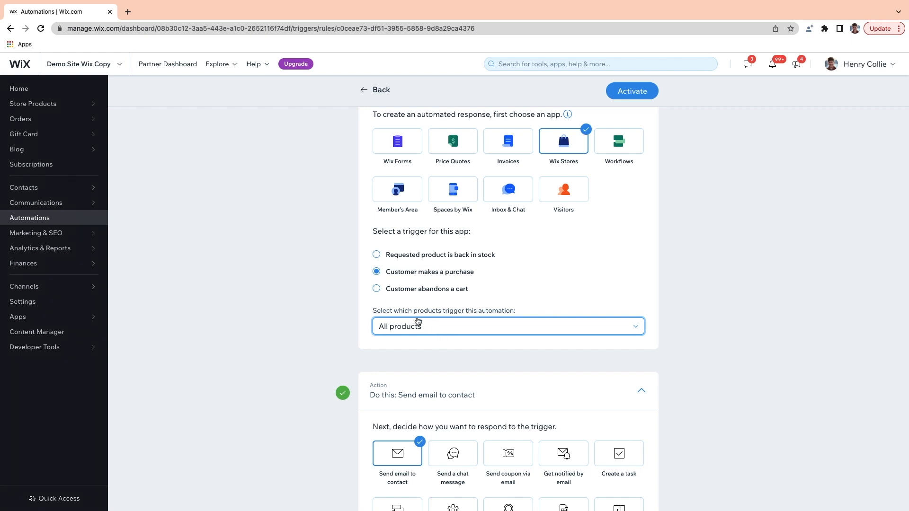
Step: Switch the trigger to 'Customer abandons a cart' and review the Send email to contact action
{"action": "left_click", "coordinate": [377, 289]}
{"action": "scroll", "coordinate": [379, 292], "scroll_direction": "down", "scroll_amount": 2}
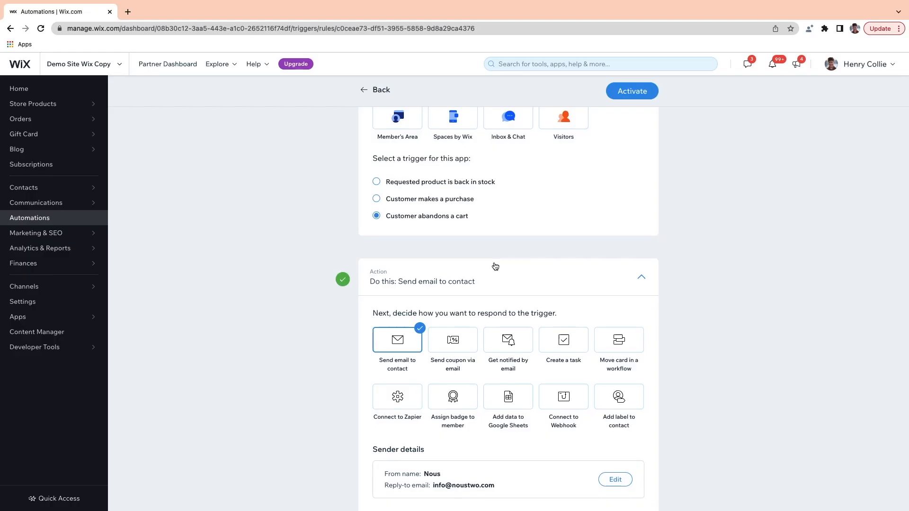
{"action": "scroll", "coordinate": [494, 265], "scroll_direction": "down", "scroll_amount": 3}
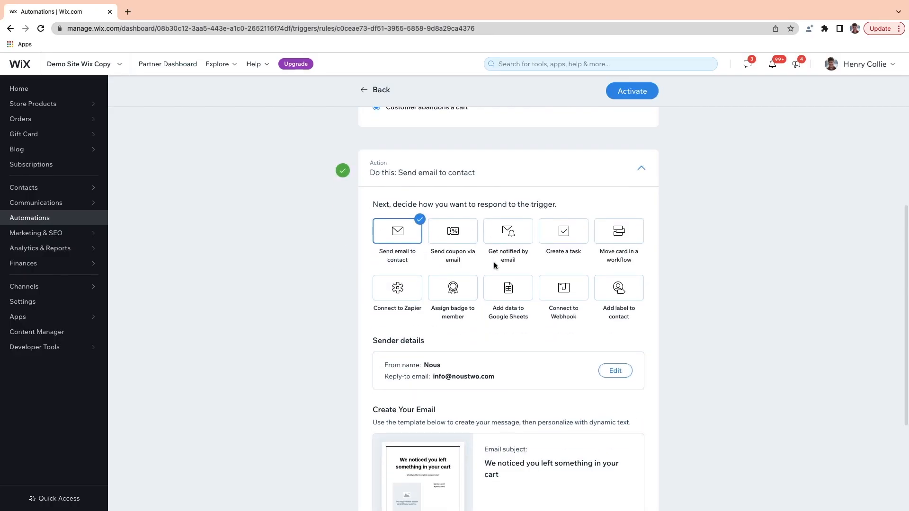
{"action": "scroll", "coordinate": [495, 265], "scroll_direction": "down", "scroll_amount": 1}
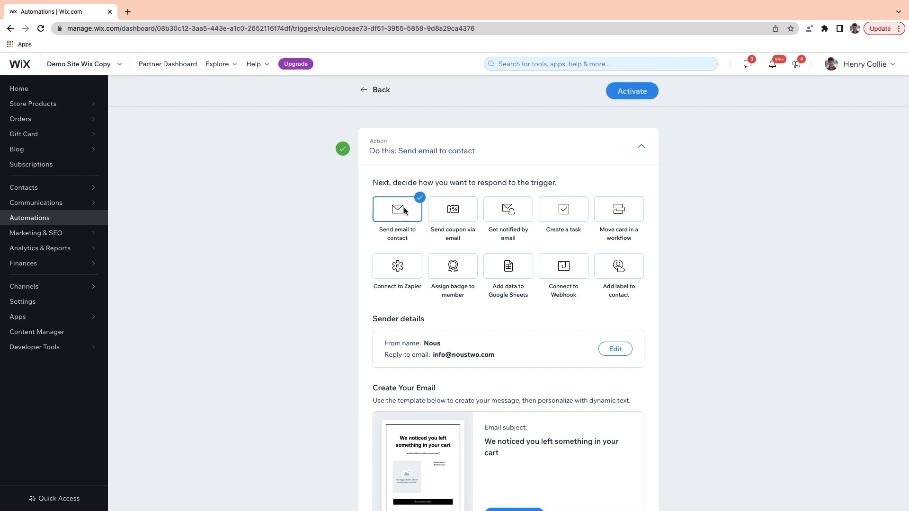
{"action": "scroll", "coordinate": [405, 210], "scroll_direction": "down", "scroll_amount": 2}
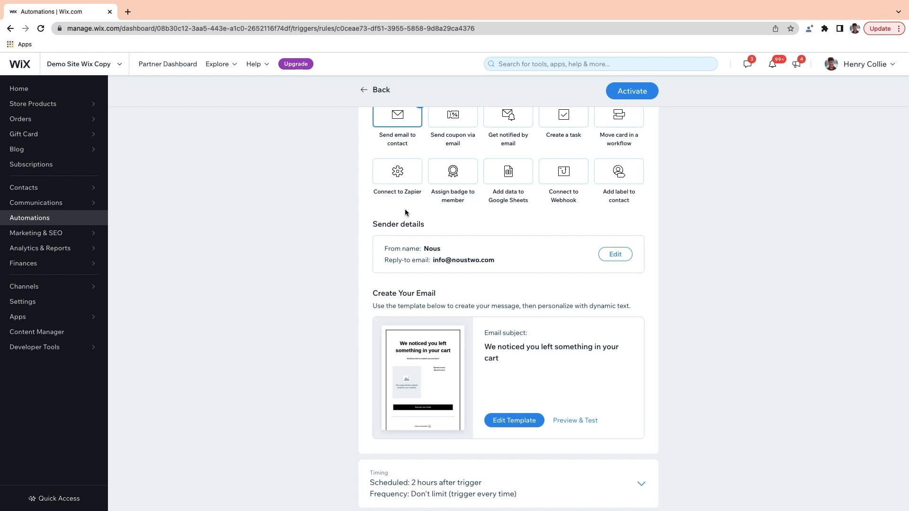
{"action": "scroll", "coordinate": [418, 230], "scroll_direction": "down", "scroll_amount": 1}
Step: Open the cart-reminder email template and scroll through its subject, heading and Resume Your Order button
{"action": "left_click", "coordinate": [511, 373]}
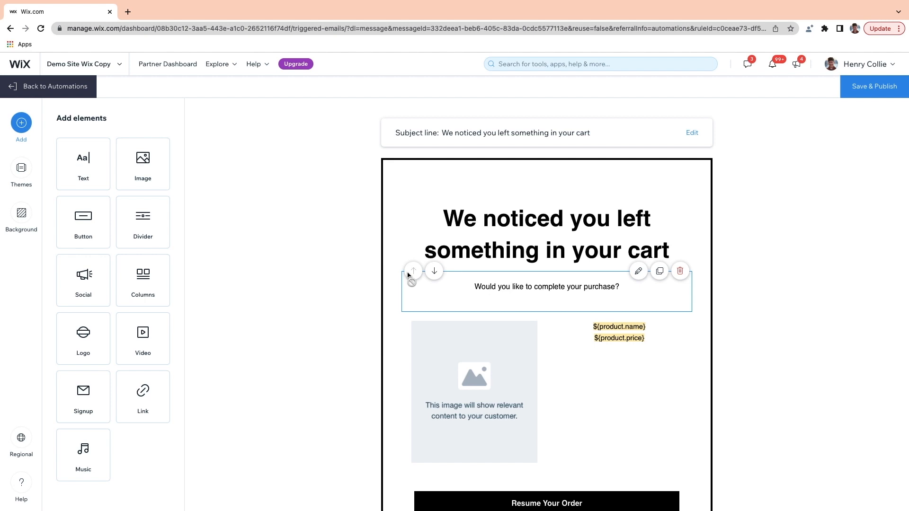
{"action": "scroll", "coordinate": [408, 275], "scroll_direction": "down", "scroll_amount": 3}
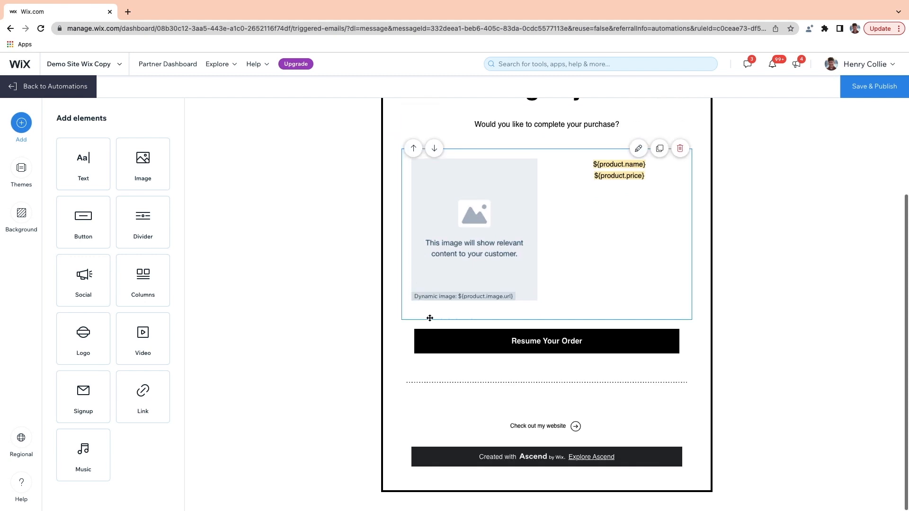
{"action": "scroll", "coordinate": [522, 383], "scroll_direction": "up", "scroll_amount": 3}
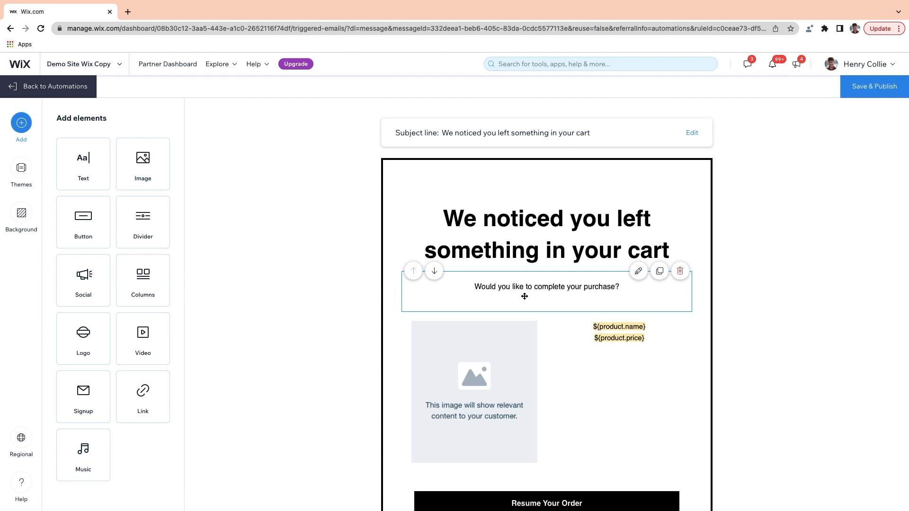
{"action": "scroll", "coordinate": [603, 325], "scroll_direction": "down", "scroll_amount": 2}
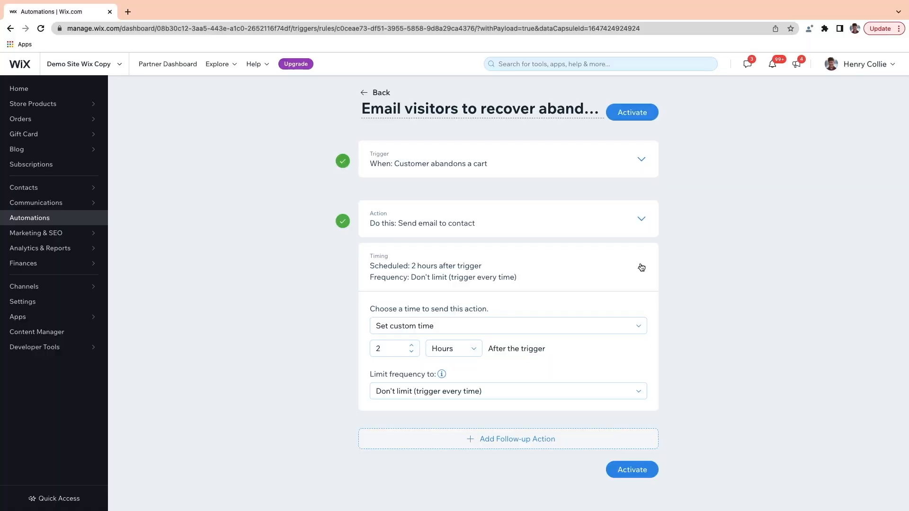
Step: Send the email 1 hour after trigger, keep 'Don't limit' frequency, and activate the automation
{"action": "left_click", "coordinate": [412, 352]}
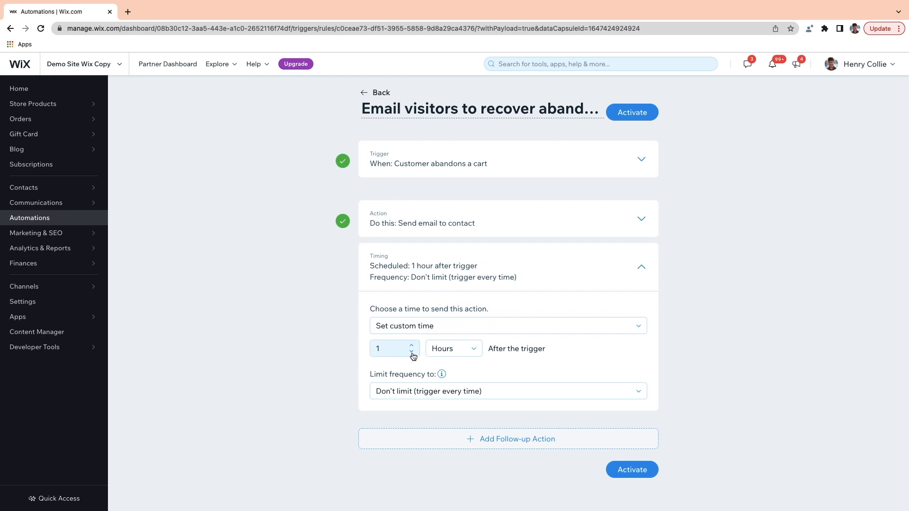
{"action": "left_click", "coordinate": [438, 392]}
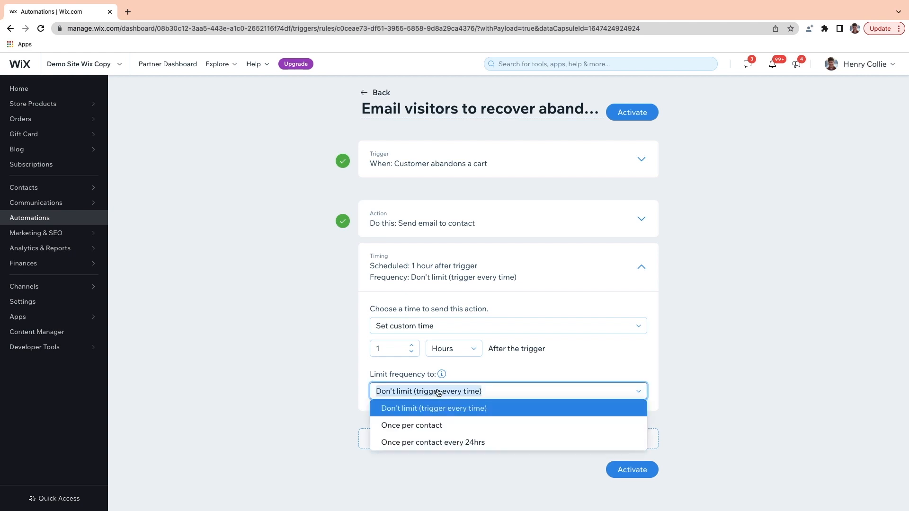
{"action": "left_click", "coordinate": [437, 392]}
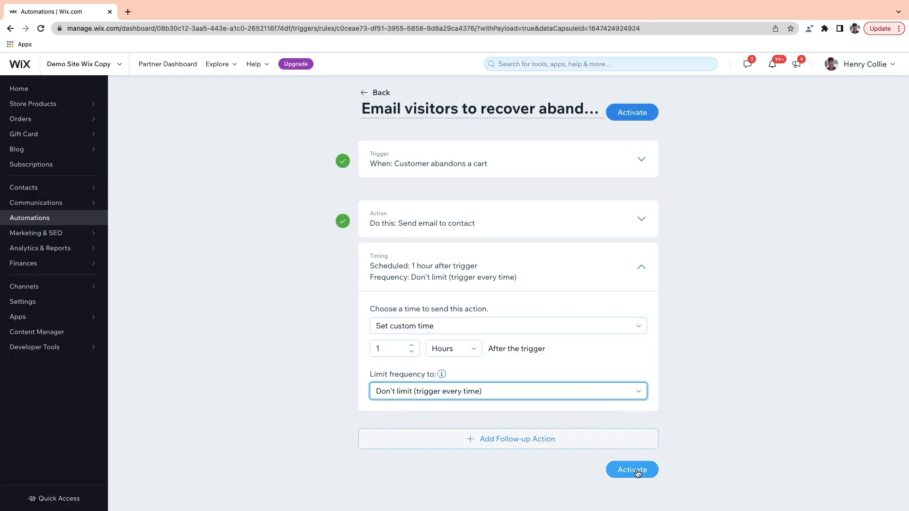
{"action": "left_click", "coordinate": [630, 469]}
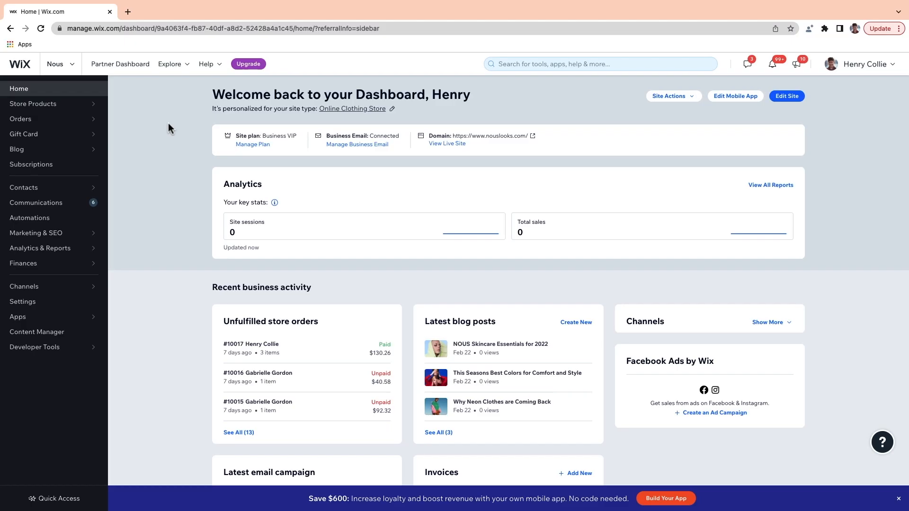
Step: Go to the Coupons page under Marketing & SEO, listing SUMMER, Test and Gift20
{"action": "mouse_move", "coordinate": [75, 233]}
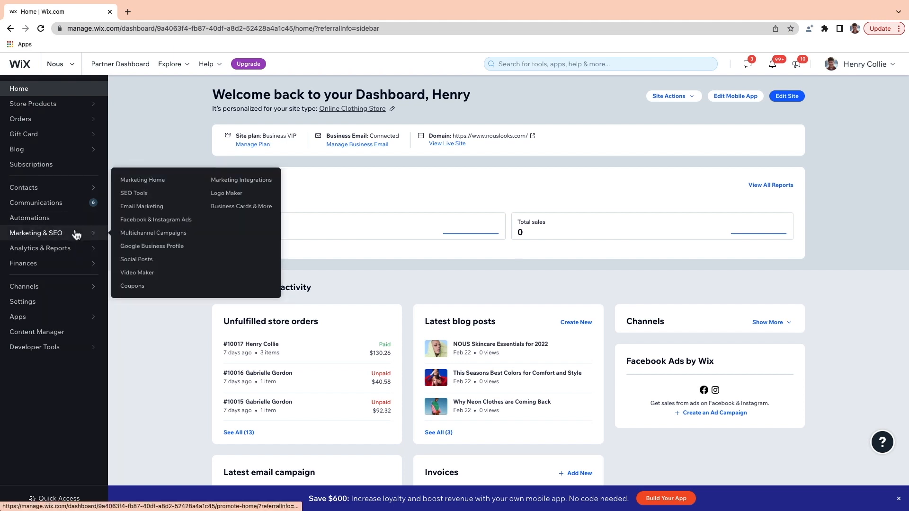
{"action": "left_click", "coordinate": [132, 287]}
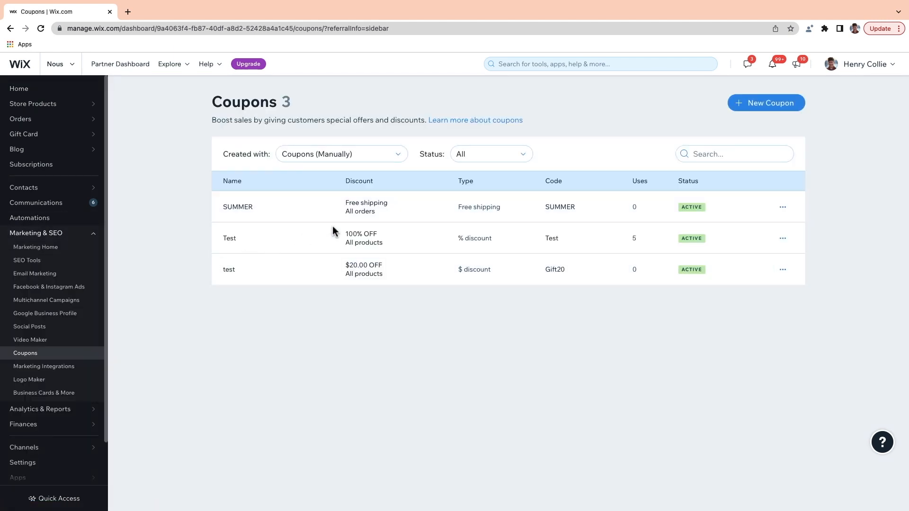
Step: Fill in a new % Discount coupon with code and name FLASHSALE, 30% off All products
{"action": "left_click", "coordinate": [763, 102]}
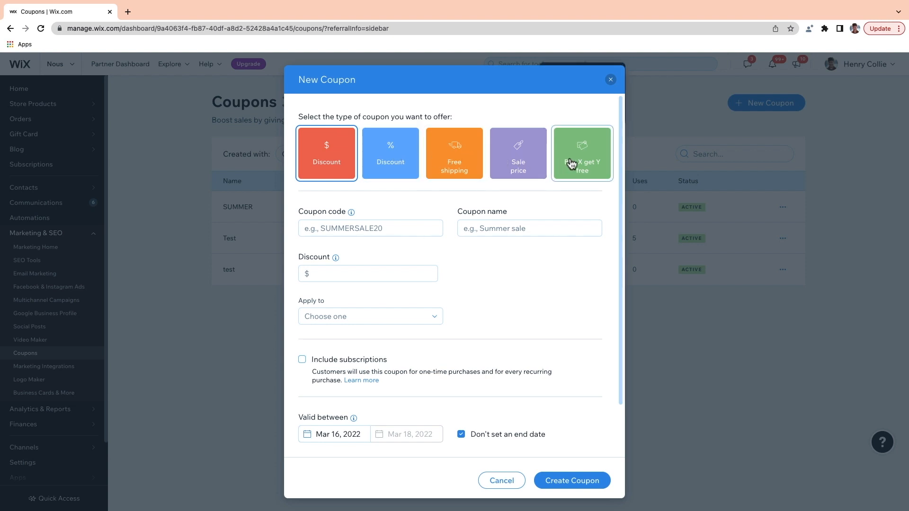
{"action": "left_click", "coordinate": [387, 163]}
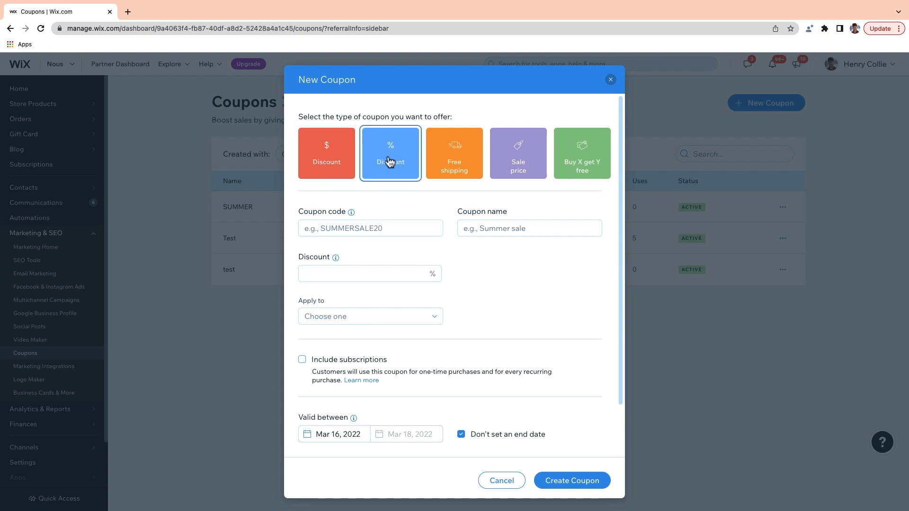
{"action": "left_click", "coordinate": [340, 228]}
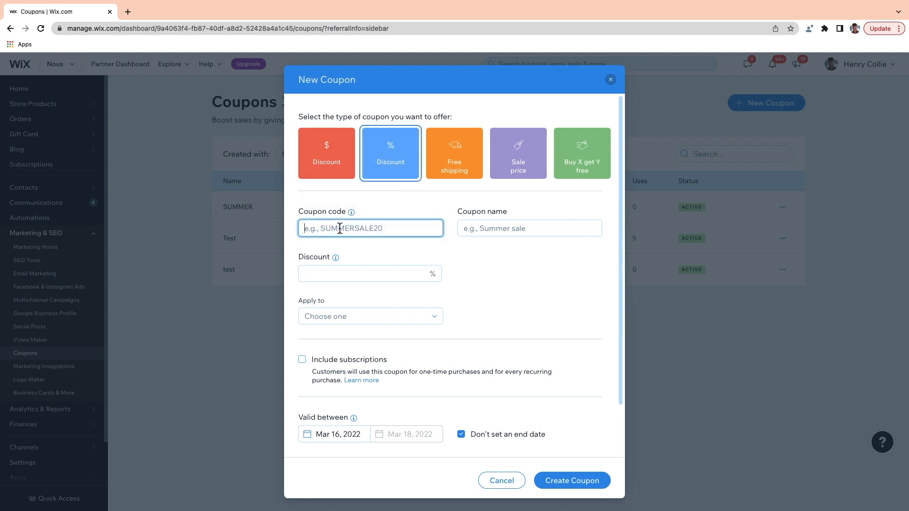
{"action": "type", "text": "FLASHSALE"}
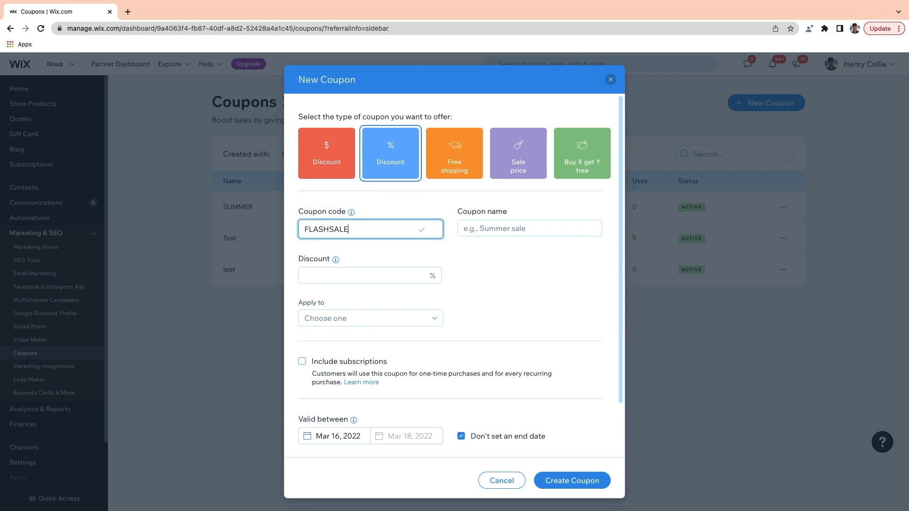
{"action": "left_click", "coordinate": [511, 232]}
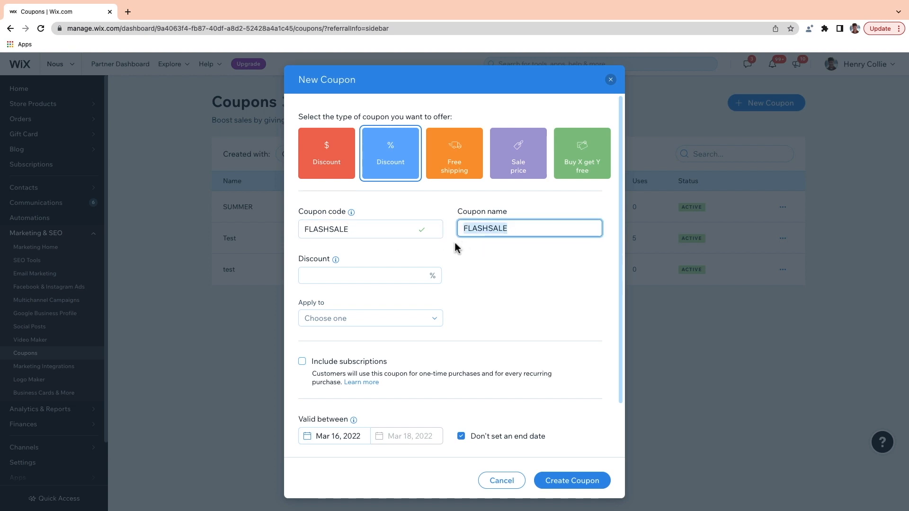
{"action": "left_click", "coordinate": [345, 275]}
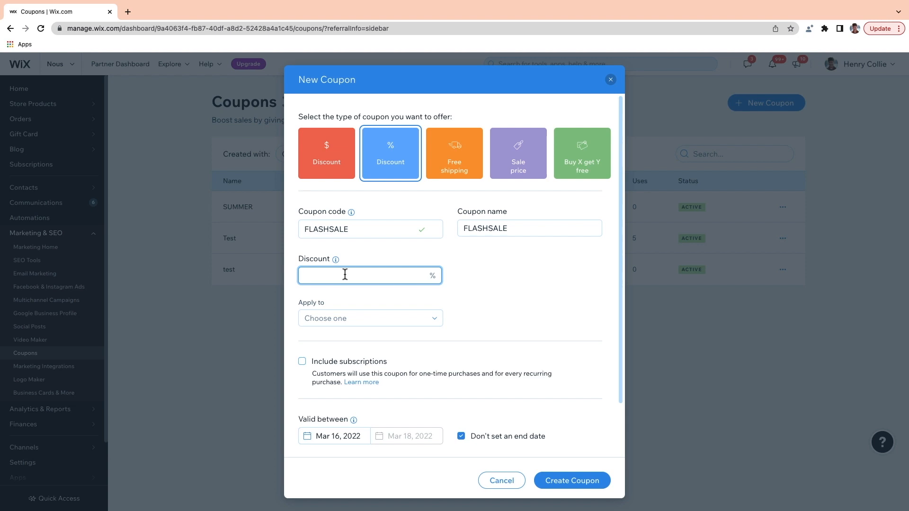
{"action": "type", "text": "30"}
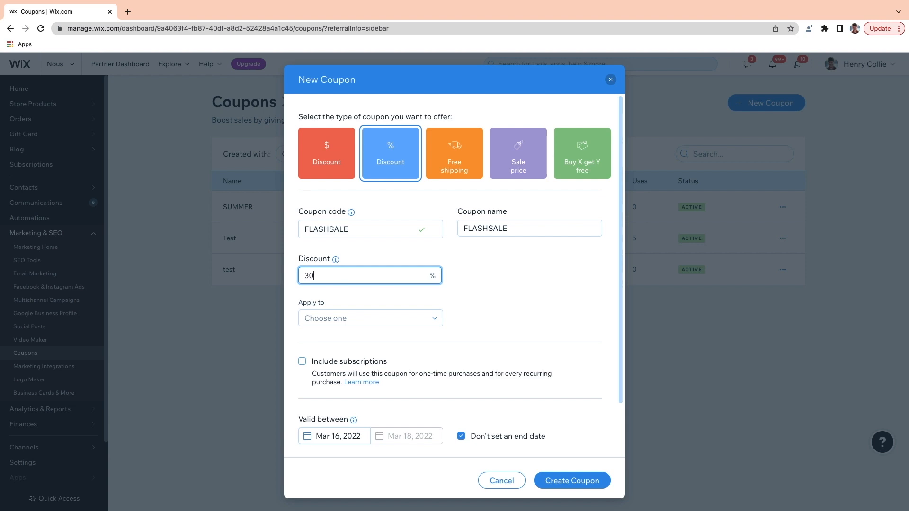
{"action": "left_click", "coordinate": [420, 318]}
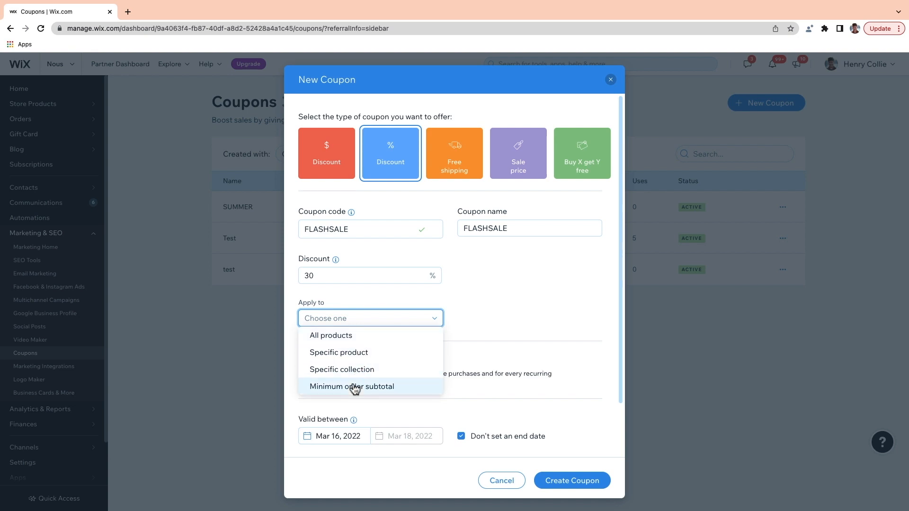
{"action": "left_click", "coordinate": [364, 341]}
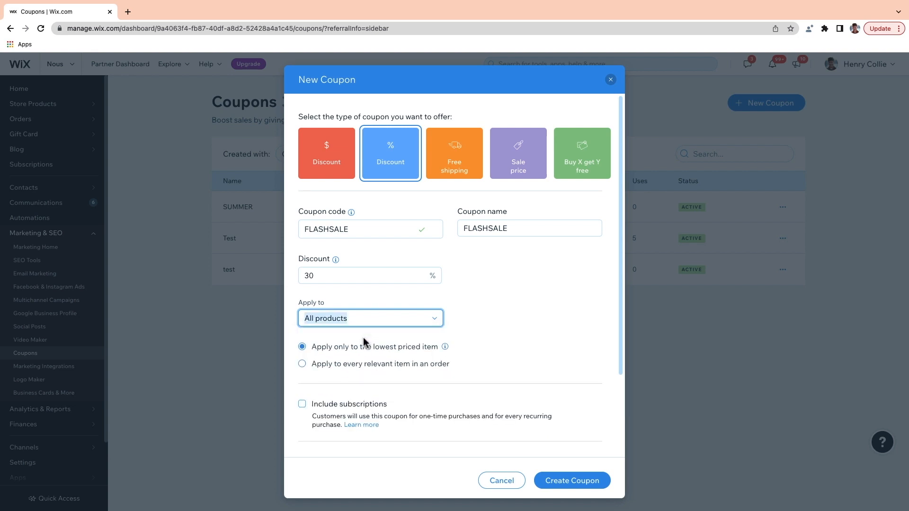
Step: Discount every eligible item, leave subscriptions excluded, and create the FLASHSALE coupon
{"action": "scroll", "coordinate": [475, 320], "scroll_direction": "down", "scroll_amount": 1}
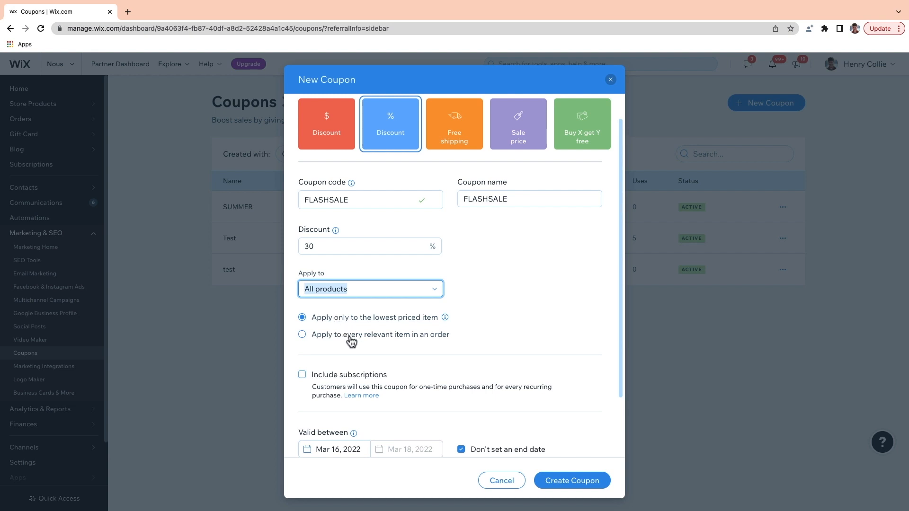
{"action": "left_click", "coordinate": [302, 336]}
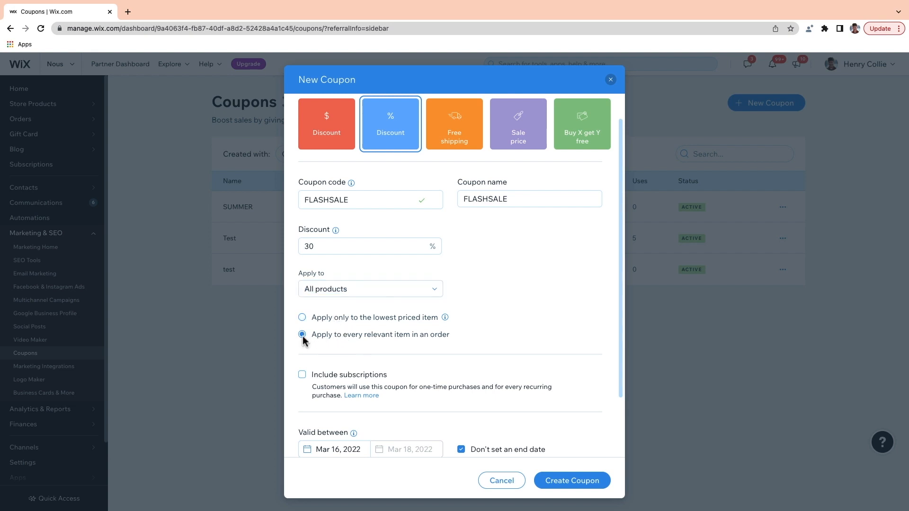
{"action": "scroll", "coordinate": [303, 339], "scroll_direction": "down", "scroll_amount": 3}
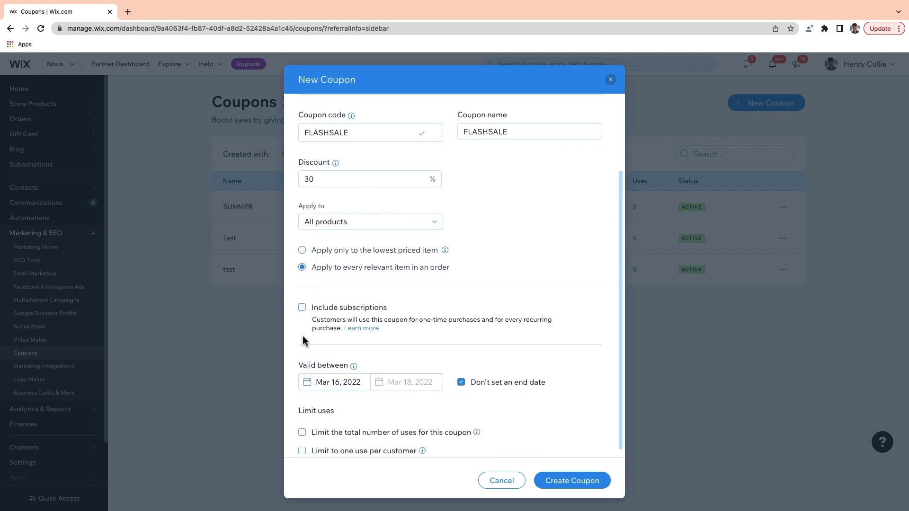
{"action": "left_click", "coordinate": [302, 308]}
{"action": "left_click", "coordinate": [303, 308]}
{"action": "scroll", "coordinate": [331, 331], "scroll_direction": "down", "scroll_amount": 1}
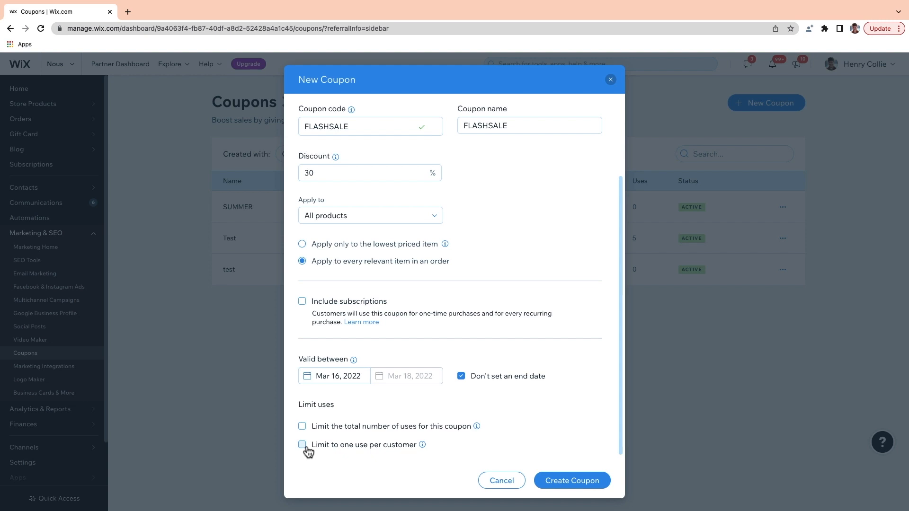
{"action": "left_click", "coordinate": [554, 482]}
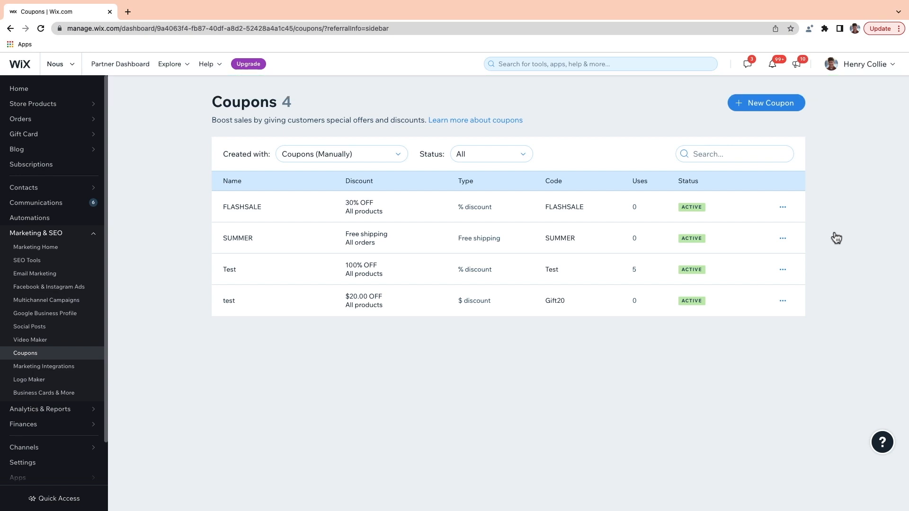
Step: Deactivate and then reactivate the FLASHSALE coupon, then go to the Automations page
{"action": "left_click", "coordinate": [782, 208]}
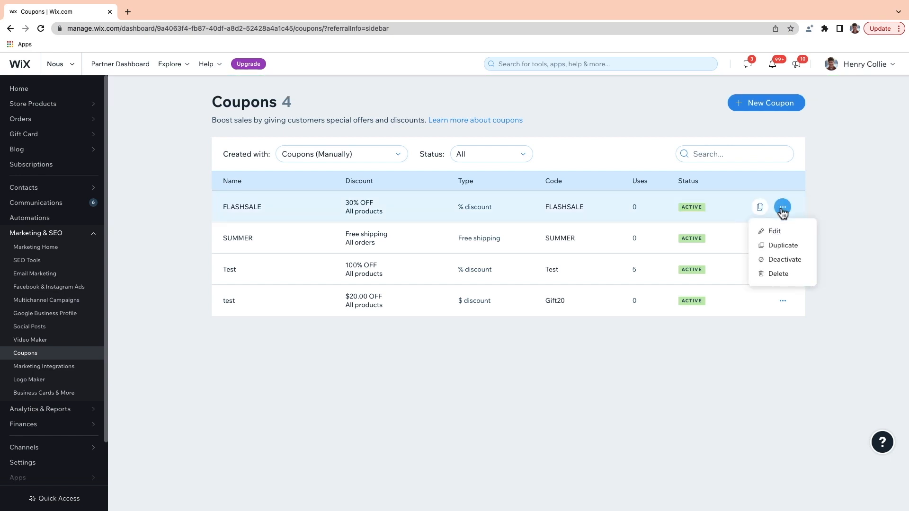
{"action": "left_click", "coordinate": [772, 261]}
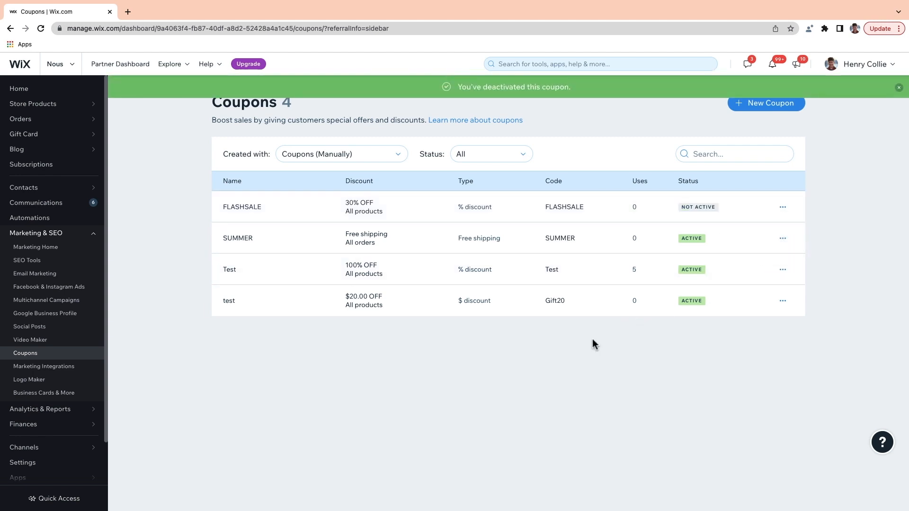
{"action": "left_click", "coordinate": [783, 207]}
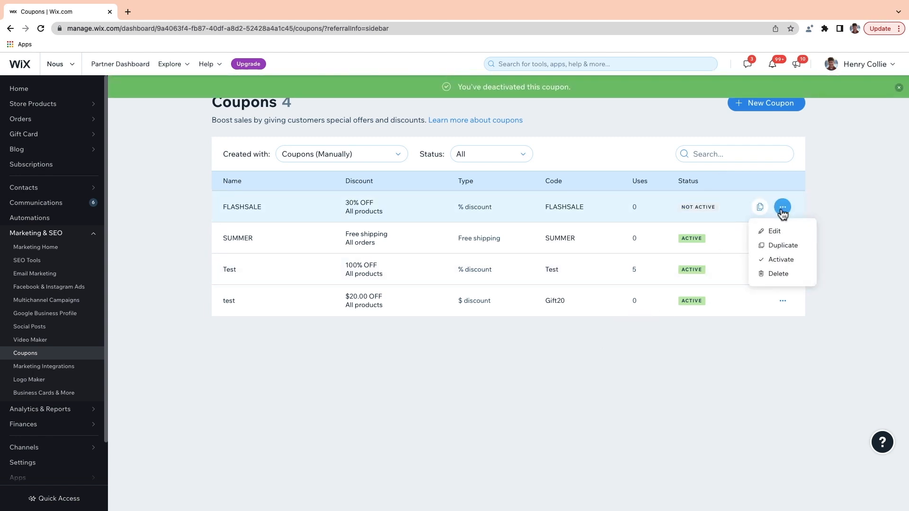
{"action": "left_click", "coordinate": [781, 260]}
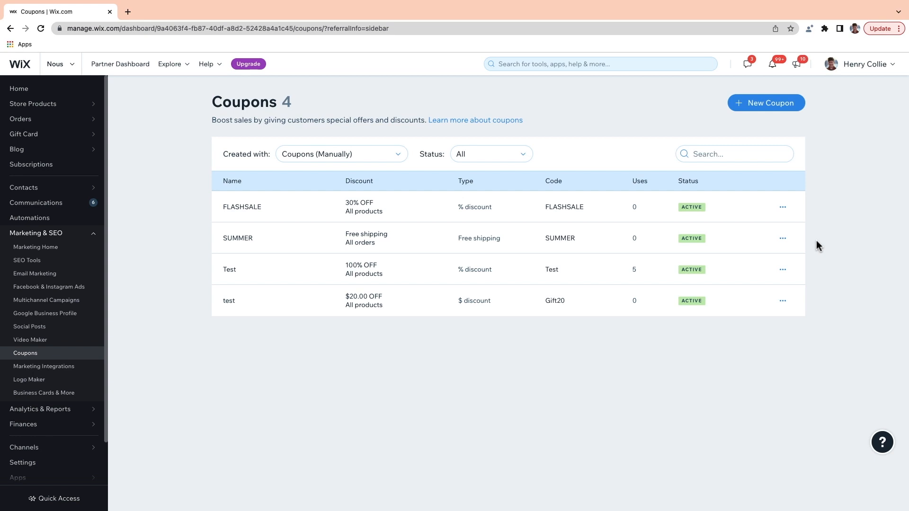
{"action": "left_click", "coordinate": [52, 219]}
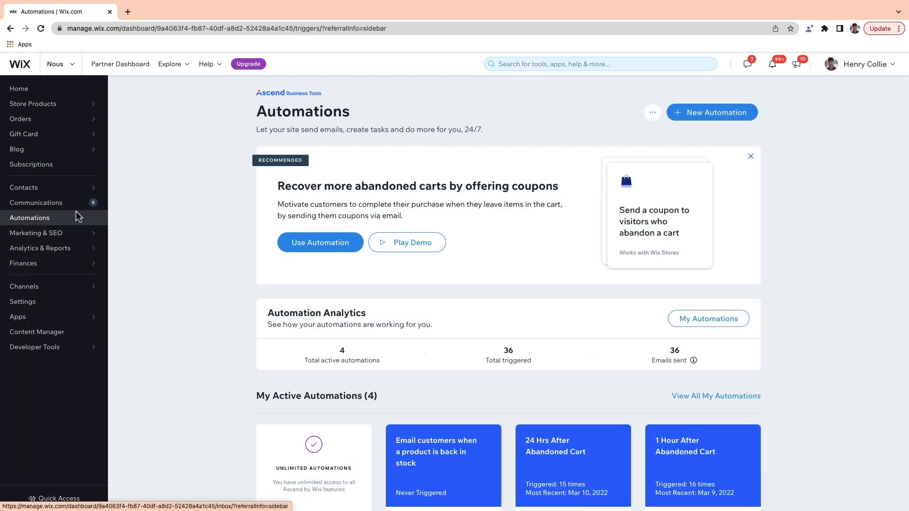
Step: Create a new automation named 'Makes a purchase'
{"action": "left_click", "coordinate": [718, 117]}
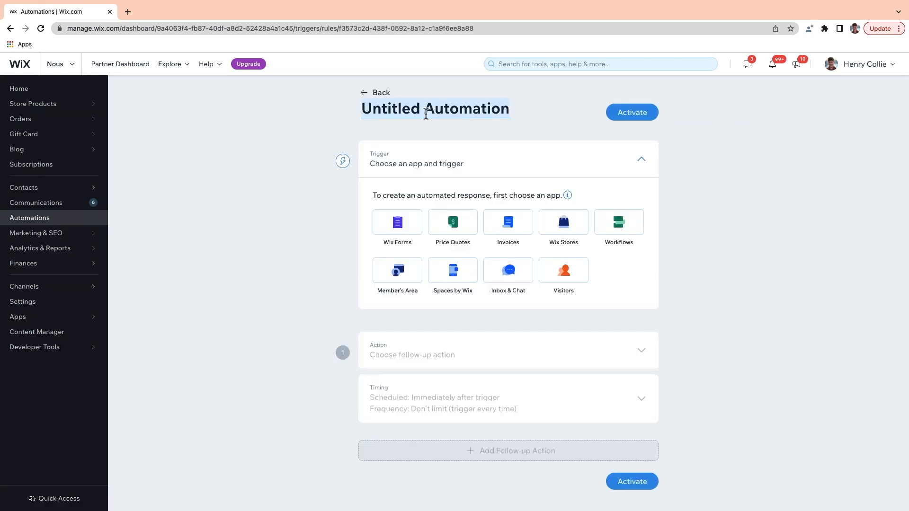
{"action": "type", "text": "Makes a purchase"}
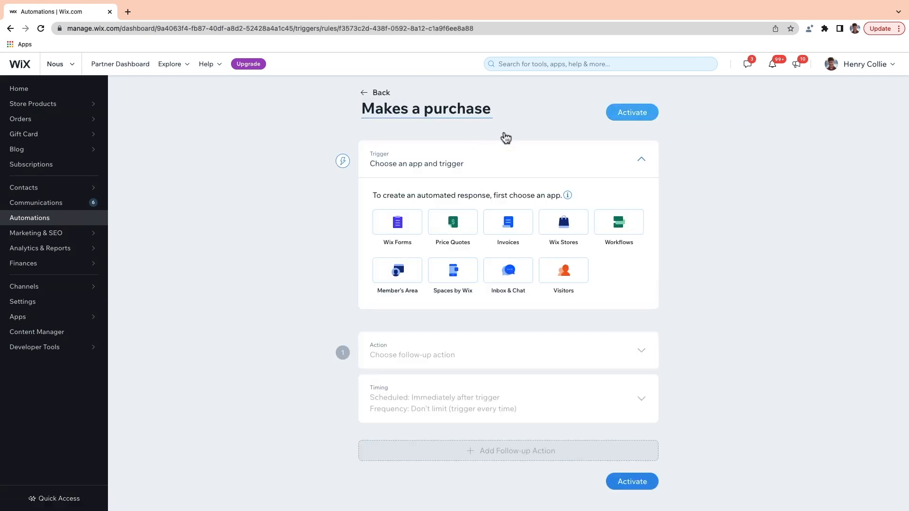
{"action": "left_click", "coordinate": [583, 156]}
{"action": "left_click", "coordinate": [584, 158]}
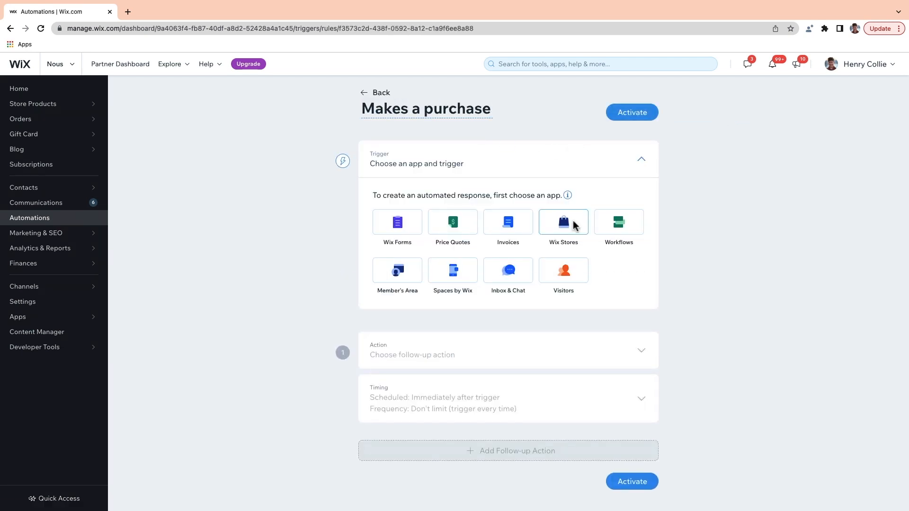
Step: Set the trigger to Wix Stores 'Customer makes a purchase' for All products
{"action": "left_click", "coordinate": [574, 225]}
{"action": "scroll", "coordinate": [572, 223], "scroll_direction": "down", "scroll_amount": 2}
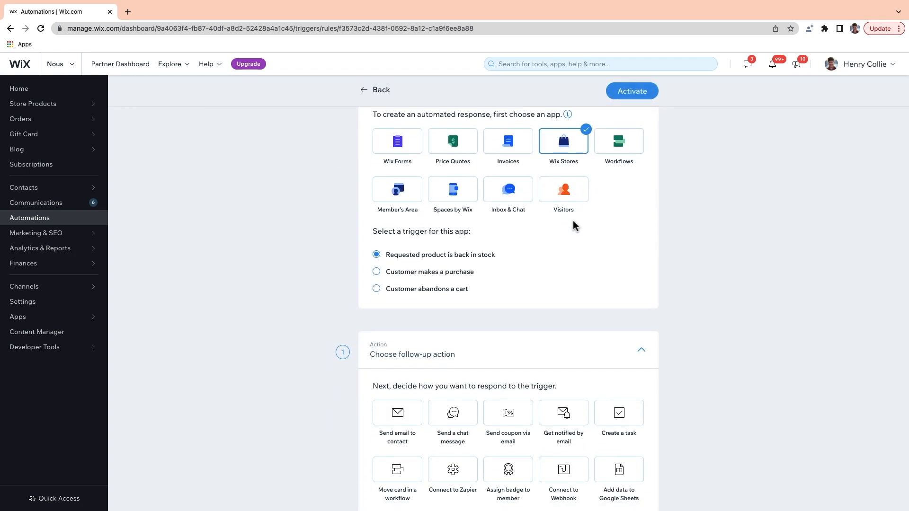
{"action": "left_click", "coordinate": [378, 272]}
{"action": "scroll", "coordinate": [379, 272], "scroll_direction": "down", "scroll_amount": 2}
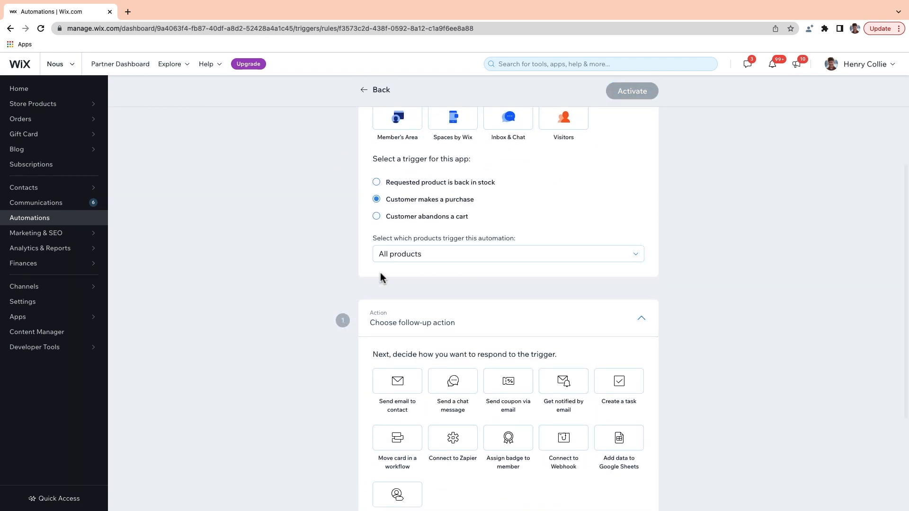
{"action": "left_click", "coordinate": [499, 258]}
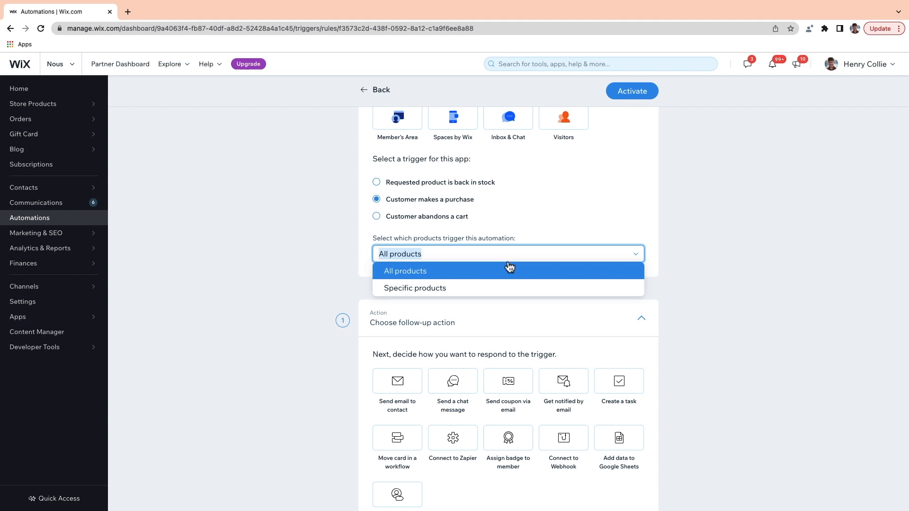
{"action": "left_click", "coordinate": [455, 271]}
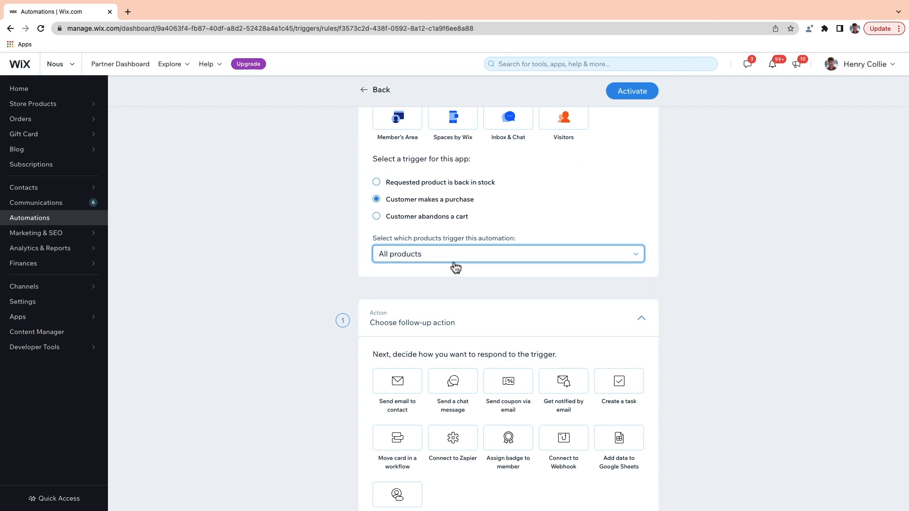
{"action": "scroll", "coordinate": [455, 264], "scroll_direction": "down", "scroll_amount": 3}
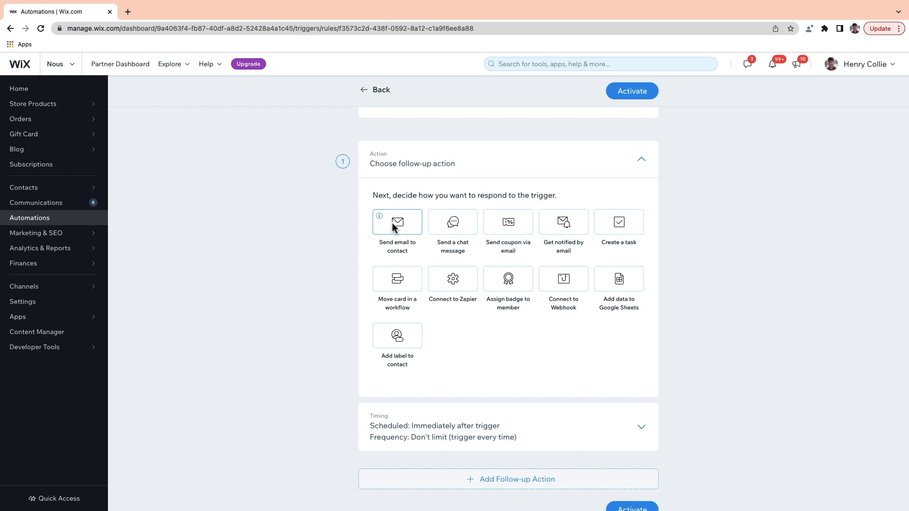
Step: Set the action to email the same FLASHSALE coupon (30% off, expires 3/18/2022) every time
{"action": "left_click", "coordinate": [506, 225]}
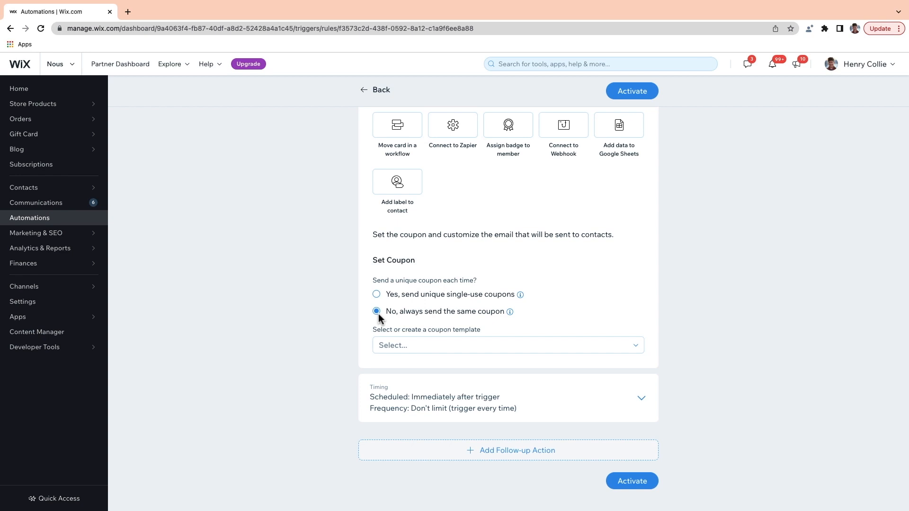
{"action": "left_click", "coordinate": [446, 346]}
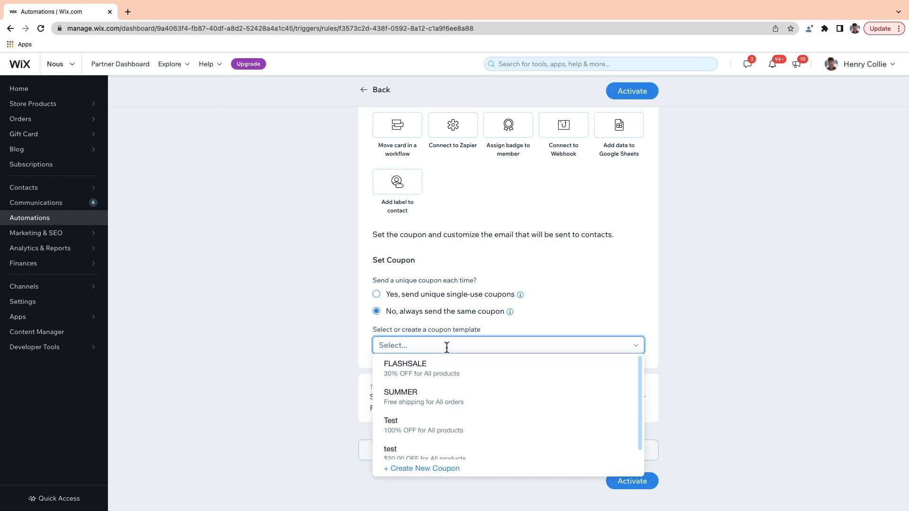
{"action": "left_click", "coordinate": [429, 369]}
{"action": "scroll", "coordinate": [428, 368], "scroll_direction": "down", "scroll_amount": 4}
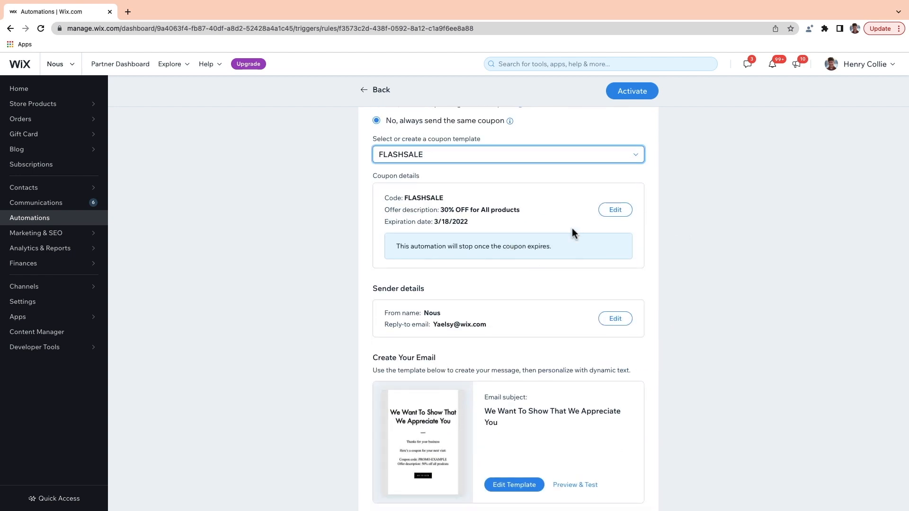
{"action": "scroll", "coordinate": [572, 228], "scroll_direction": "down", "scroll_amount": 1}
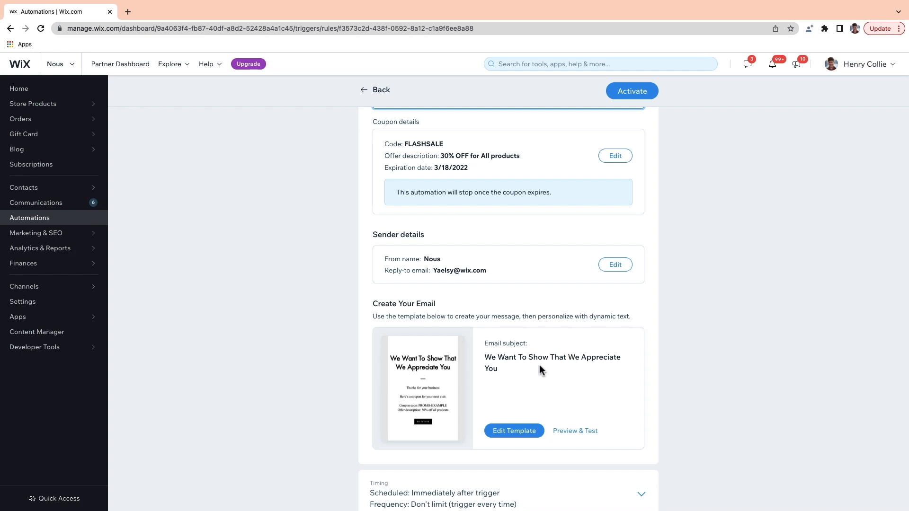
Step: Keep timing at Immediately with no limit and activate the 'Makes a purchase' automation
{"action": "scroll", "coordinate": [542, 369], "scroll_direction": "down", "scroll_amount": 1}
{"action": "left_click", "coordinate": [441, 426]}
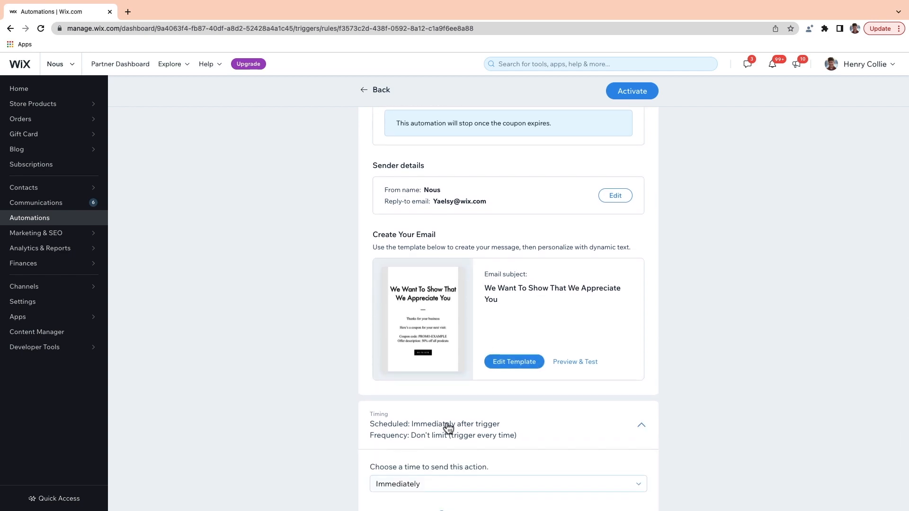
{"action": "scroll", "coordinate": [474, 441], "scroll_direction": "down", "scroll_amount": 2}
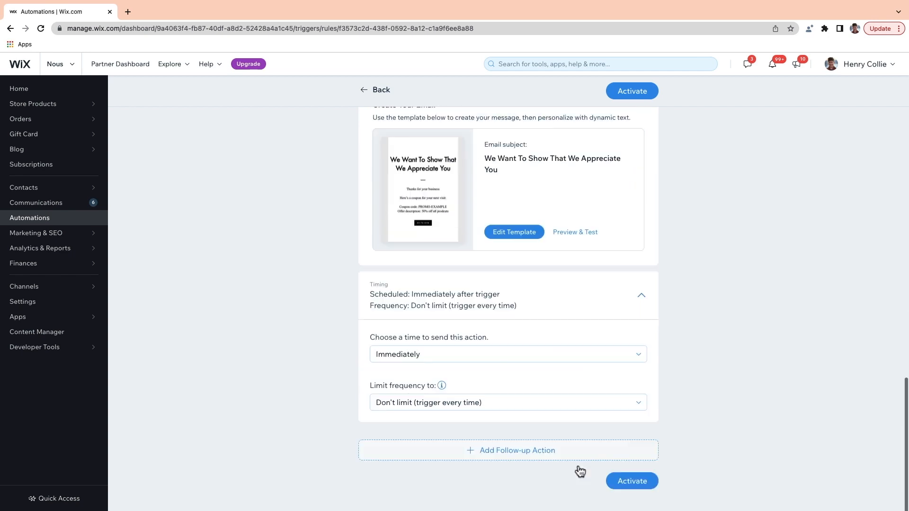
{"action": "left_click", "coordinate": [641, 487]}
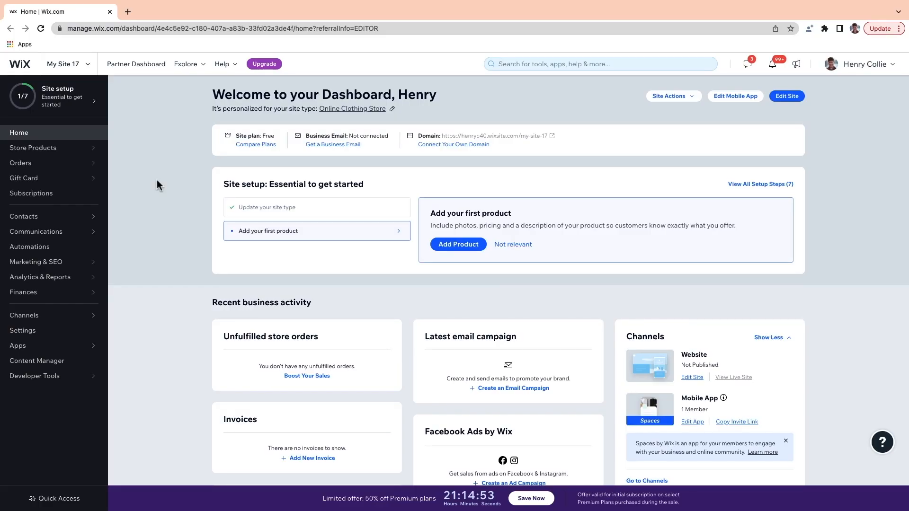
Step: Check in eCommerce settings that gift card payment at checkout is enabled
{"action": "left_click", "coordinate": [36, 331]}
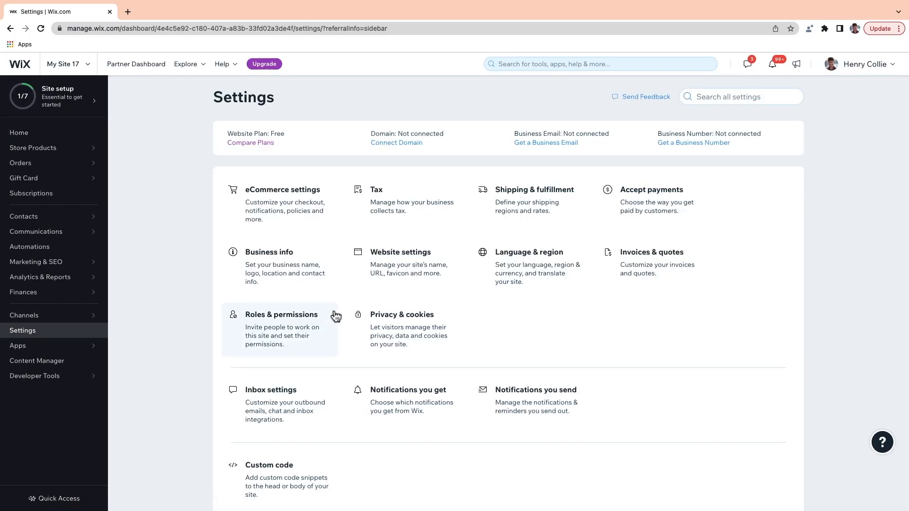
{"action": "left_click", "coordinate": [295, 190]}
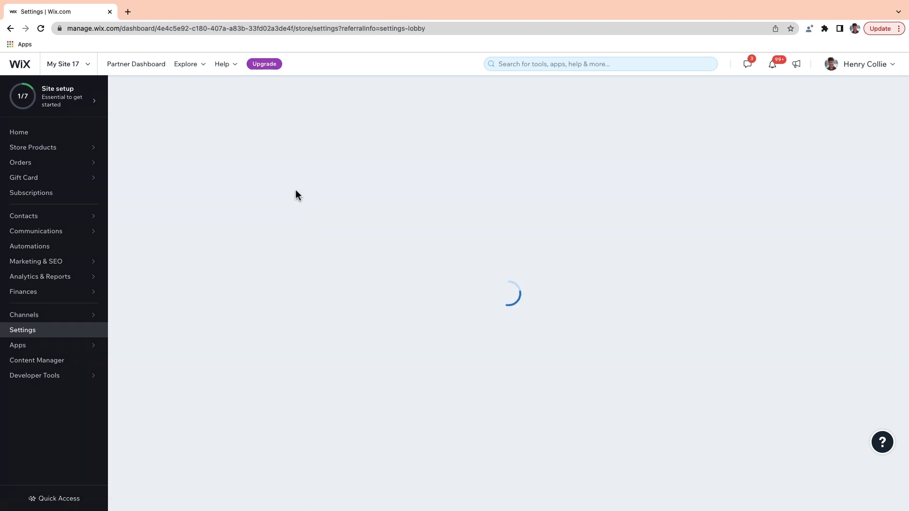
{"action": "scroll", "coordinate": [305, 260], "scroll_direction": "down", "scroll_amount": 15}
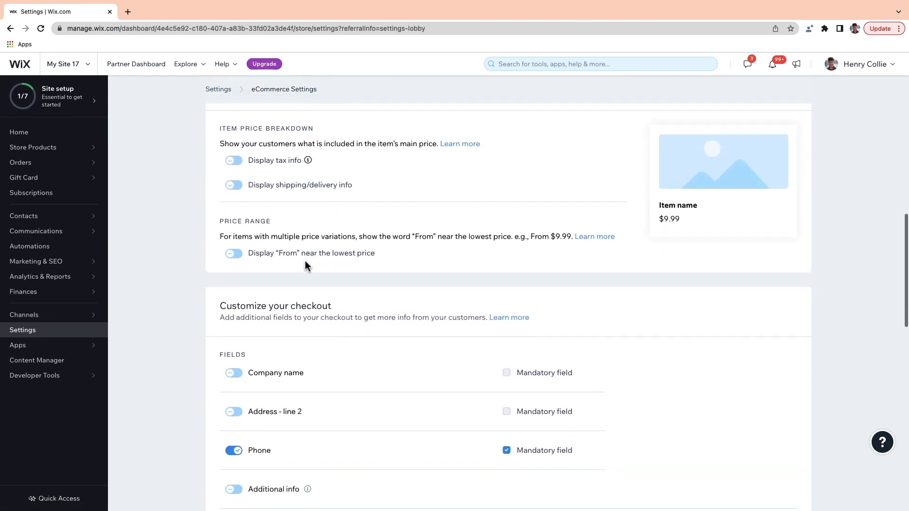
{"action": "scroll", "coordinate": [305, 260], "scroll_direction": "down", "scroll_amount": 5}
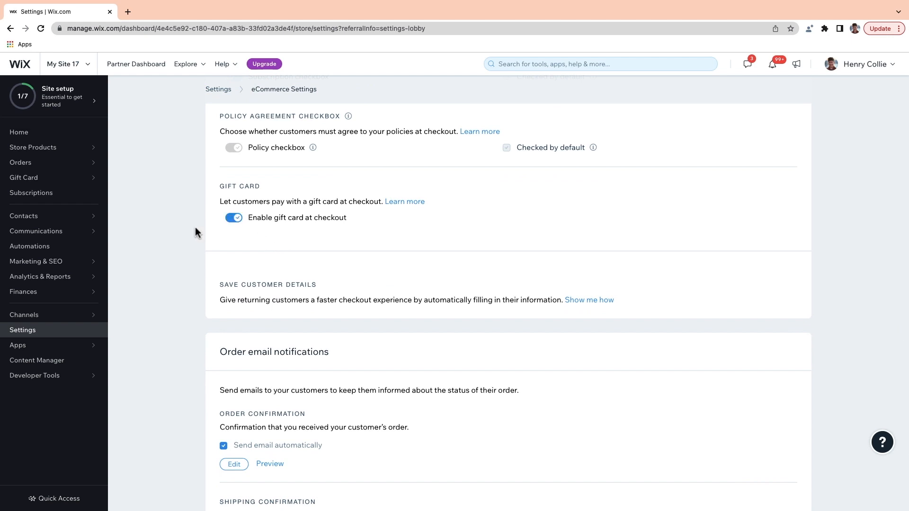
Step: From the Gift Card overview, add the Gift Card page and open it in the Editor
{"action": "left_click", "coordinate": [51, 179]}
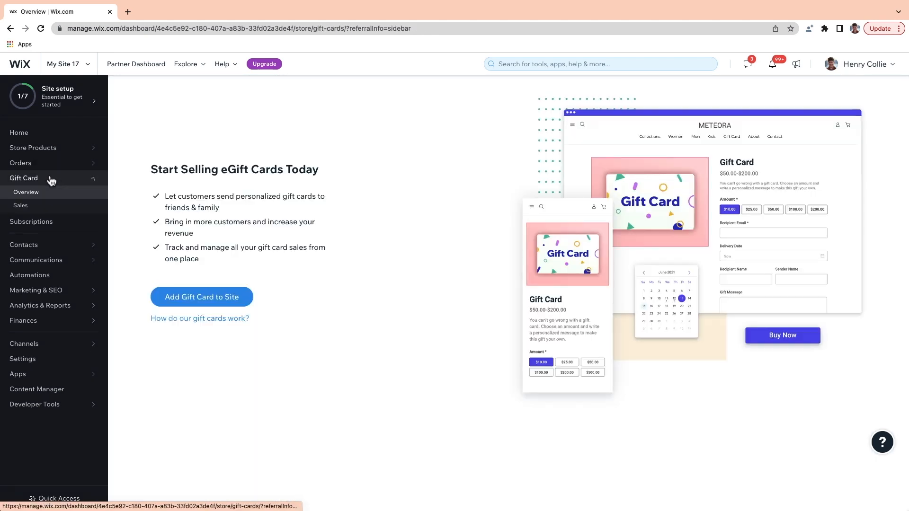
{"action": "left_click", "coordinate": [195, 301]}
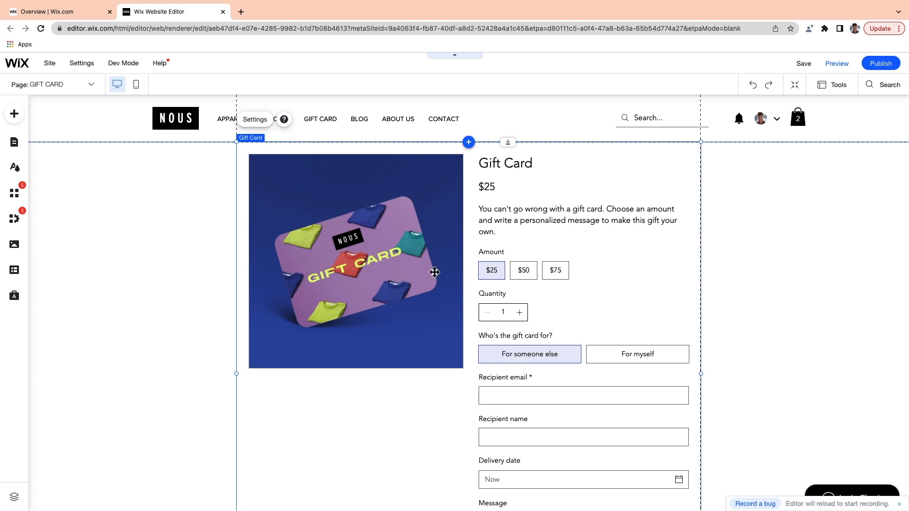
Step: Review the gift card widget's recipient and delivery settings and its field title texts
{"action": "left_click", "coordinate": [565, 243]}
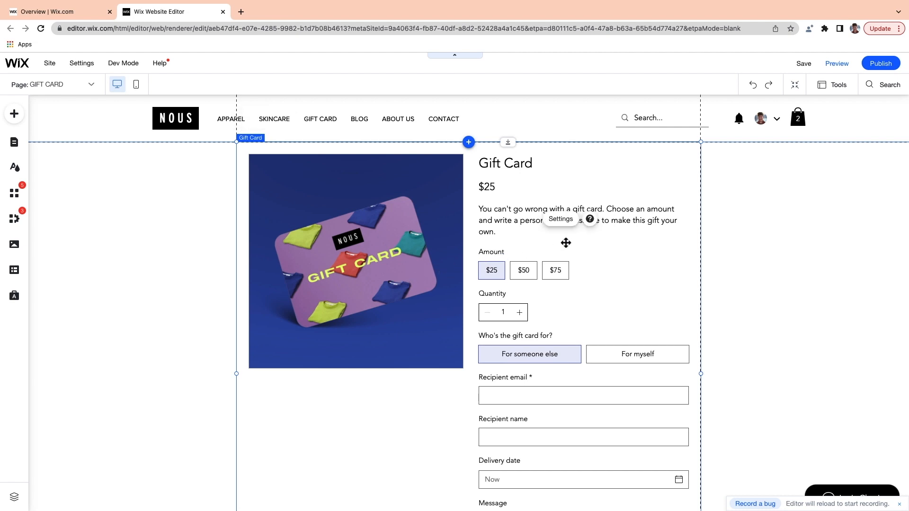
{"action": "left_click", "coordinate": [564, 221]}
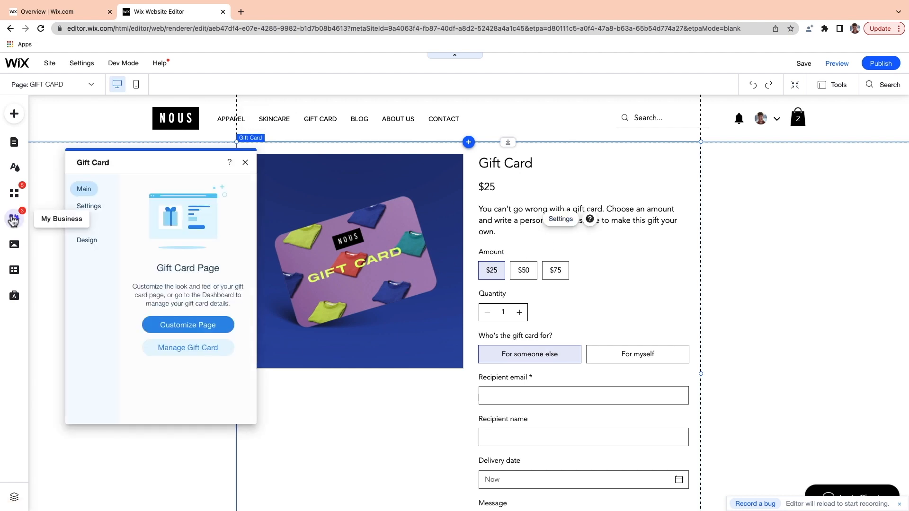
{"action": "left_click", "coordinate": [93, 207]}
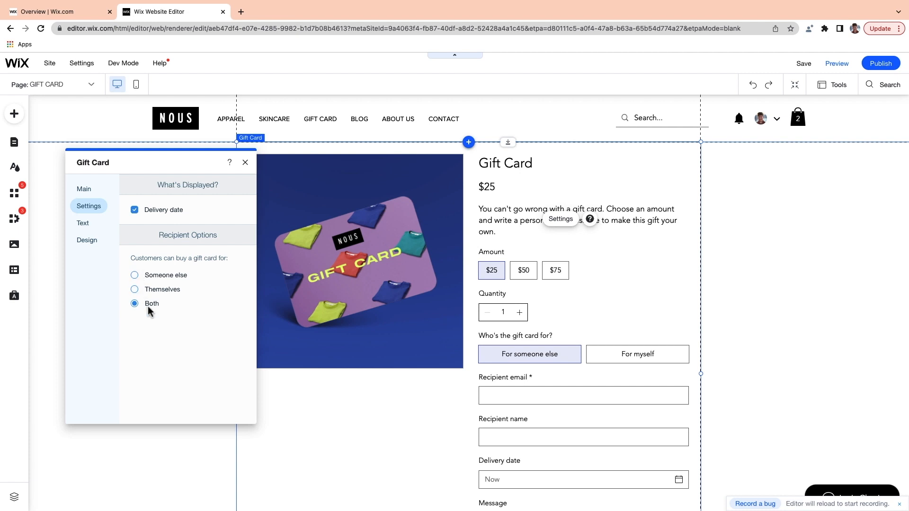
{"action": "left_click", "coordinate": [84, 223]}
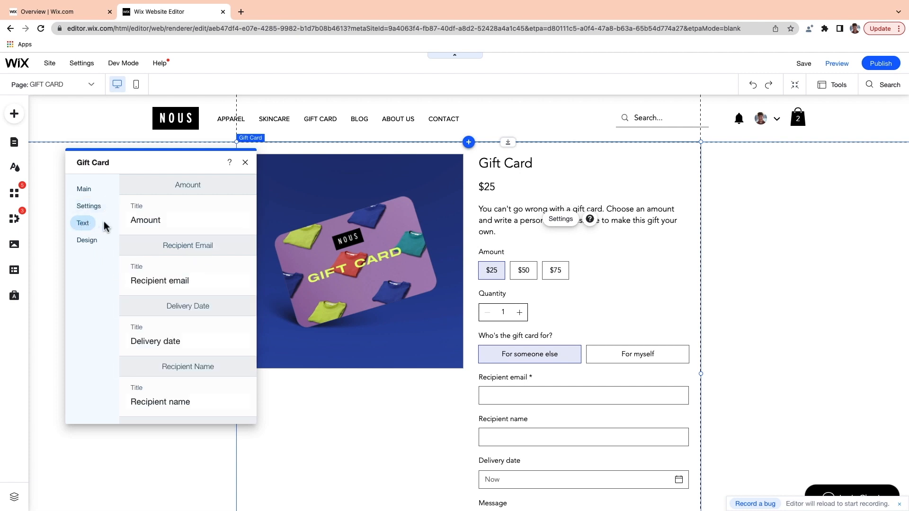
{"action": "scroll", "coordinate": [173, 230], "scroll_direction": "down", "scroll_amount": 3}
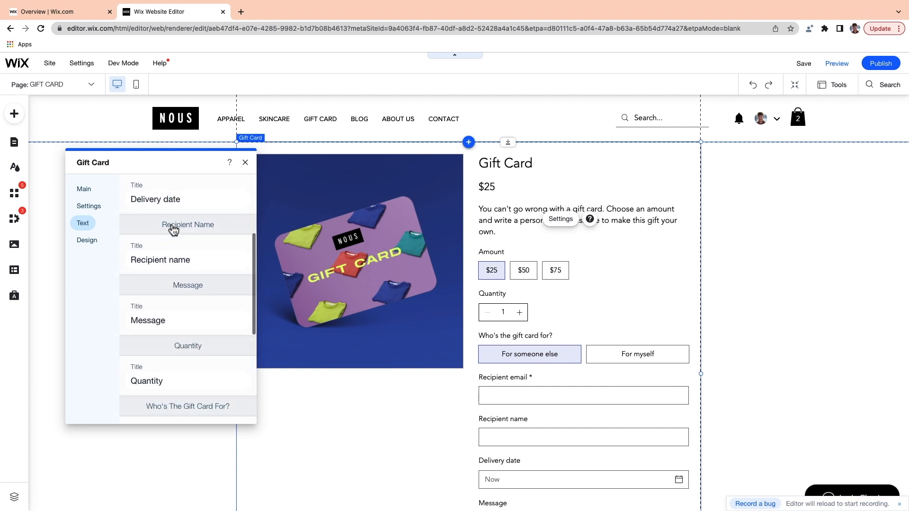
{"action": "scroll", "coordinate": [737, 316], "scroll_direction": "down", "scroll_amount": 3}
{"action": "scroll", "coordinate": [737, 316], "scroll_direction": "up", "scroll_amount": 3}
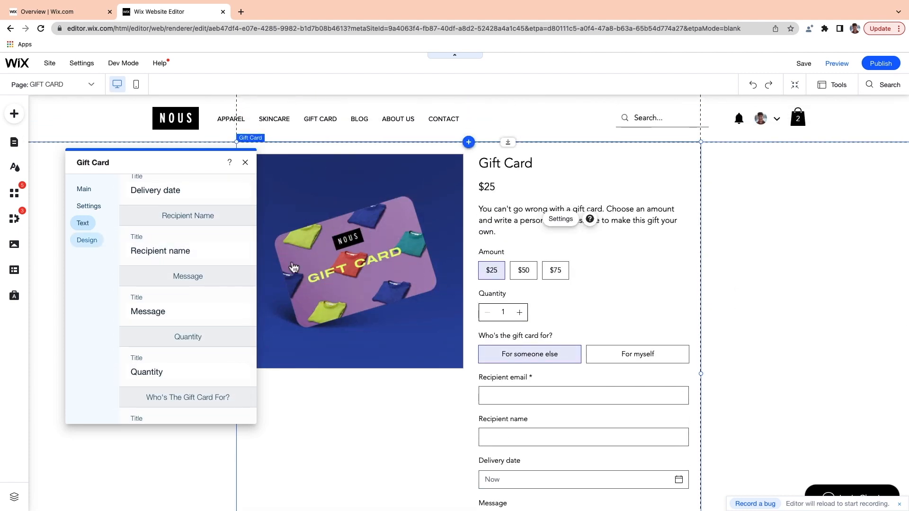
Step: Browse the widget's background and border and gift card details text design options
{"action": "left_click", "coordinate": [83, 240]}
{"action": "left_click", "coordinate": [184, 198]}
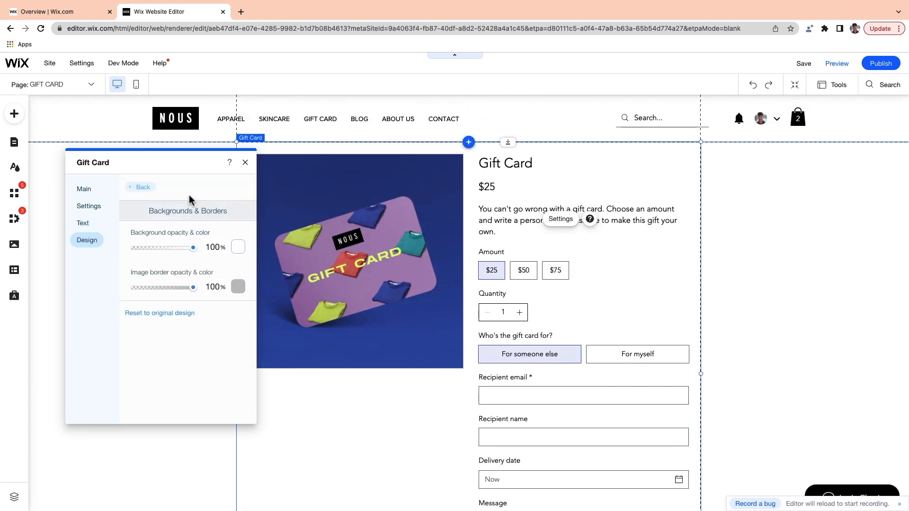
{"action": "left_click", "coordinate": [142, 187]}
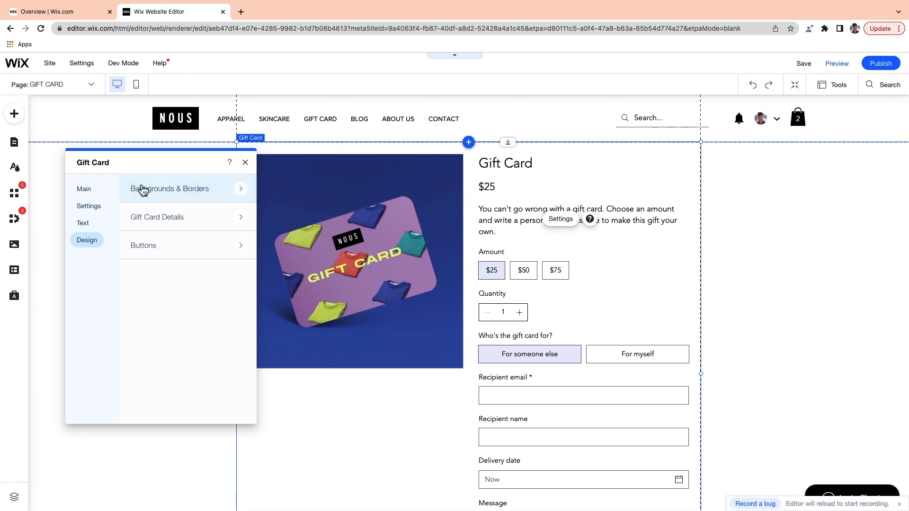
{"action": "left_click", "coordinate": [155, 216]}
{"action": "scroll", "coordinate": [166, 264], "scroll_direction": "down", "scroll_amount": 2}
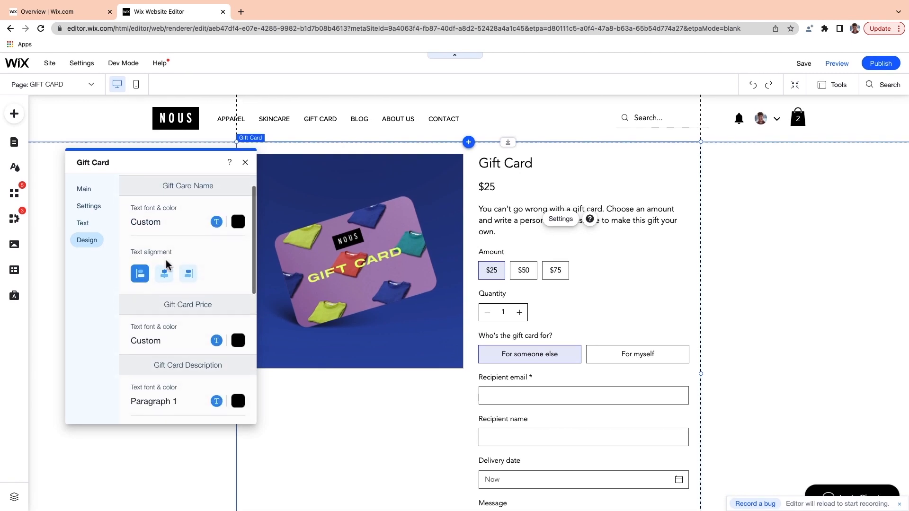
{"action": "scroll", "coordinate": [169, 303], "scroll_direction": "down", "scroll_amount": 2}
{"action": "scroll", "coordinate": [169, 303], "scroll_direction": "down", "scroll_amount": 5}
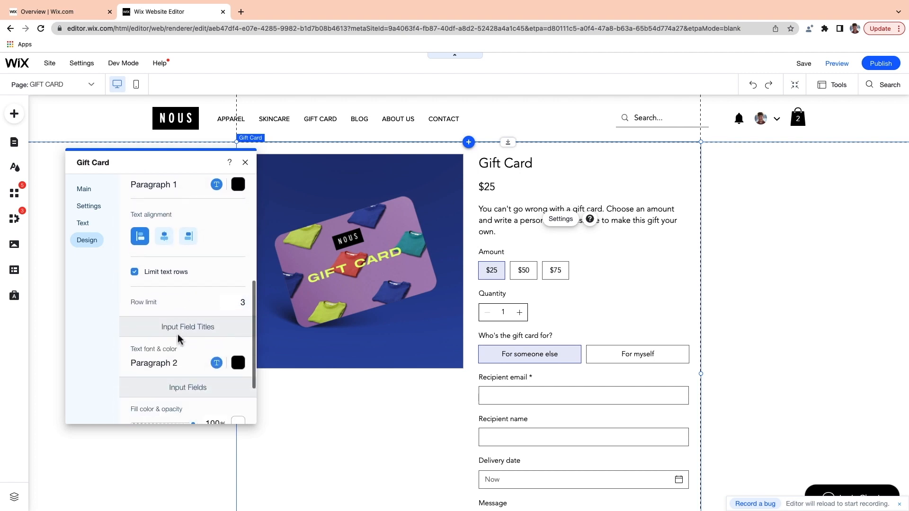
{"action": "scroll", "coordinate": [152, 228], "scroll_direction": "up", "scroll_amount": 10}
Step: Inspect the gift card button styling, then return to the Gift Card Overview dashboard
{"action": "left_click", "coordinate": [134, 197]}
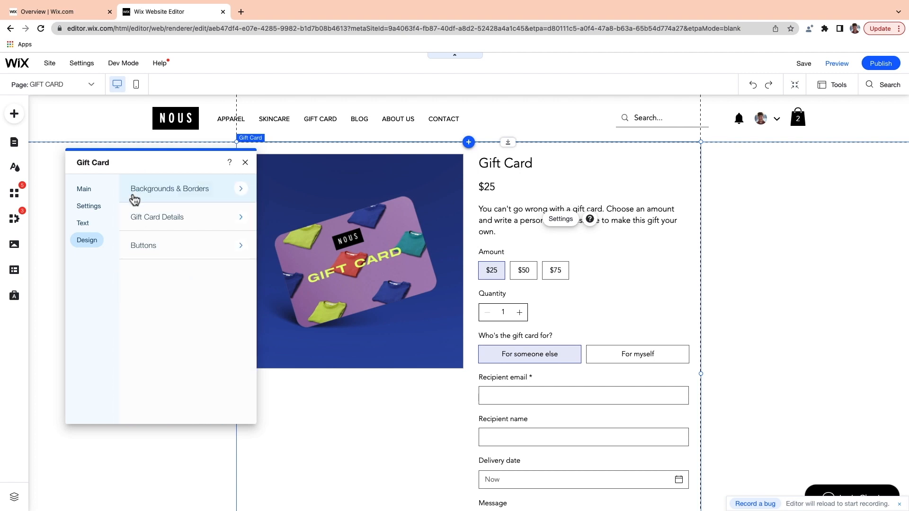
{"action": "left_click", "coordinate": [146, 246]}
{"action": "scroll", "coordinate": [182, 283], "scroll_direction": "down", "scroll_amount": 3}
{"action": "scroll", "coordinate": [182, 283], "scroll_direction": "down", "scroll_amount": 4}
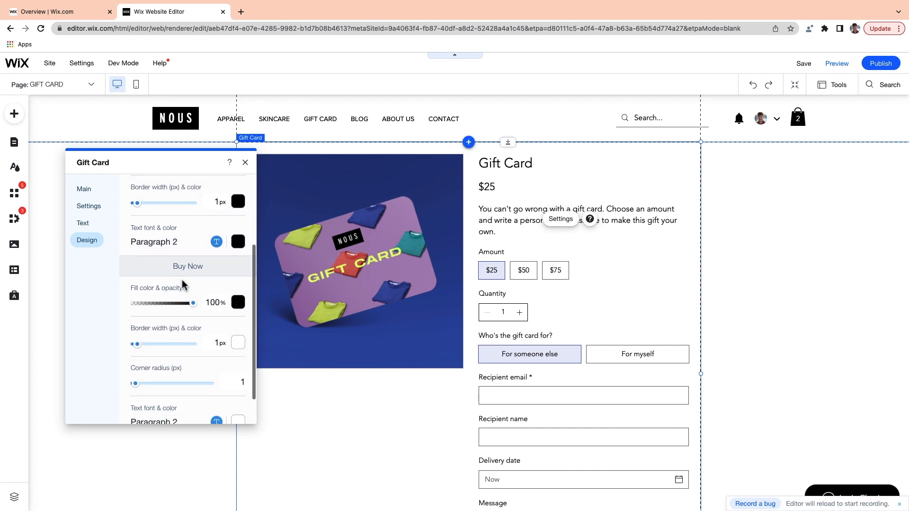
{"action": "scroll", "coordinate": [183, 283], "scroll_direction": "up", "scroll_amount": 5}
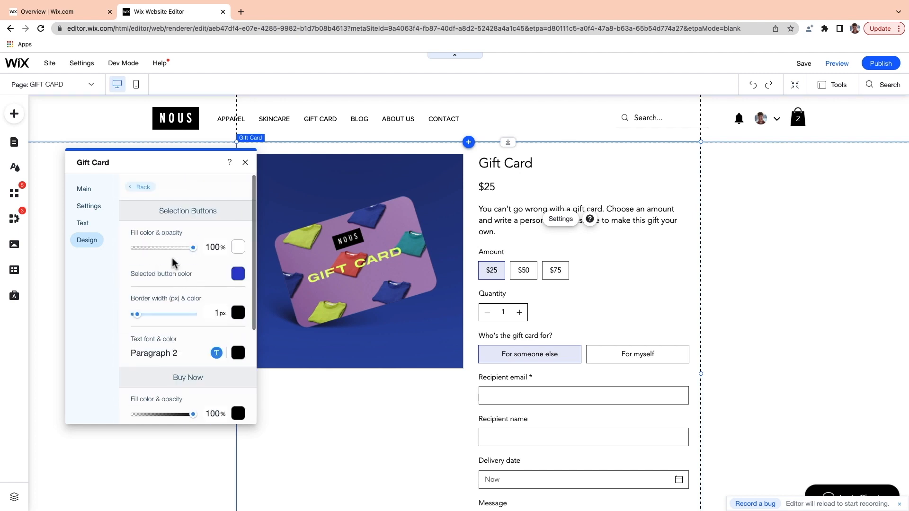
{"action": "left_click", "coordinate": [61, 12]}
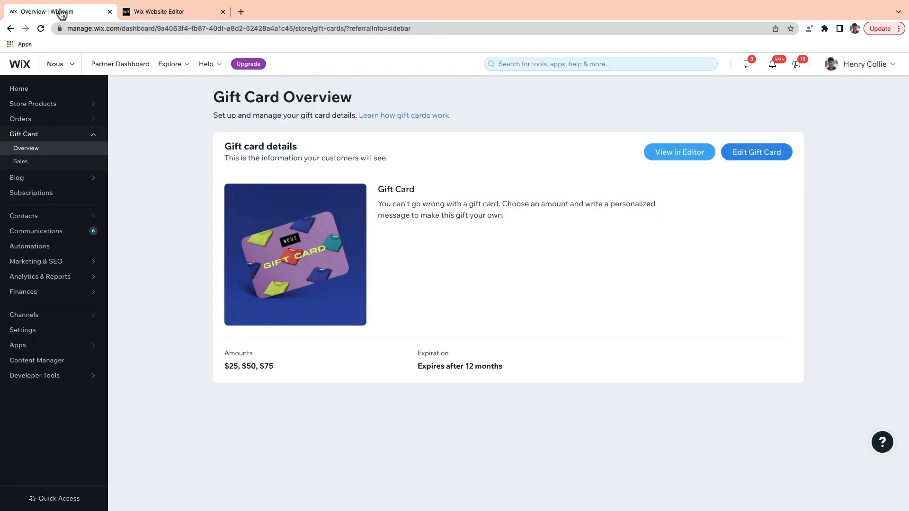
{"action": "left_click", "coordinate": [752, 158]}
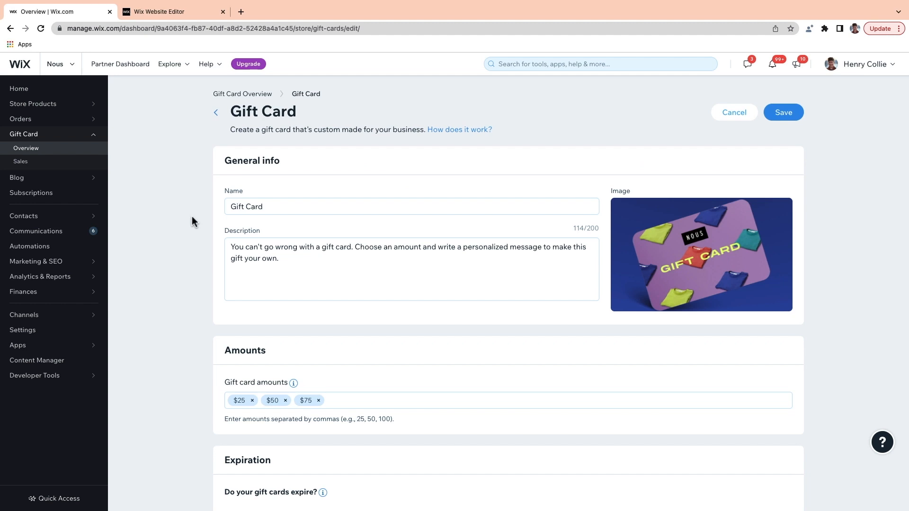
{"action": "scroll", "coordinate": [192, 216], "scroll_direction": "down", "scroll_amount": 1}
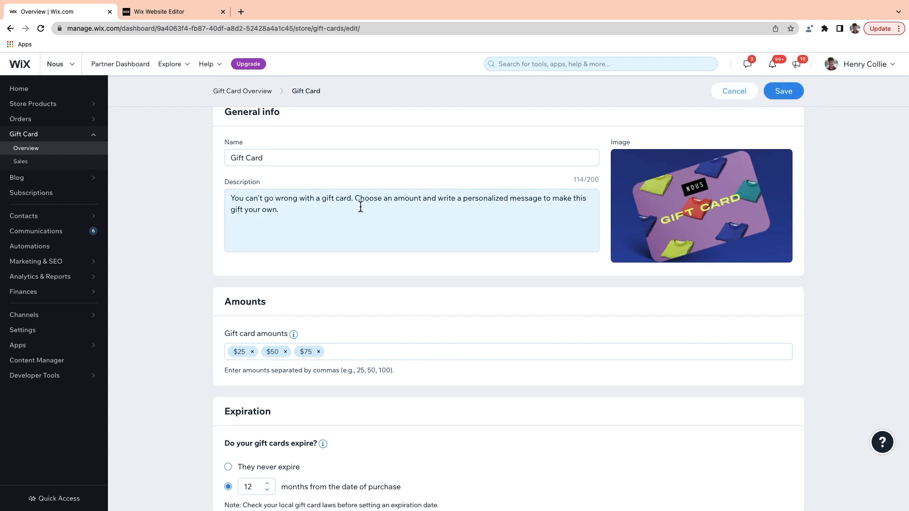
{"action": "scroll", "coordinate": [360, 206], "scroll_direction": "down", "scroll_amount": 2}
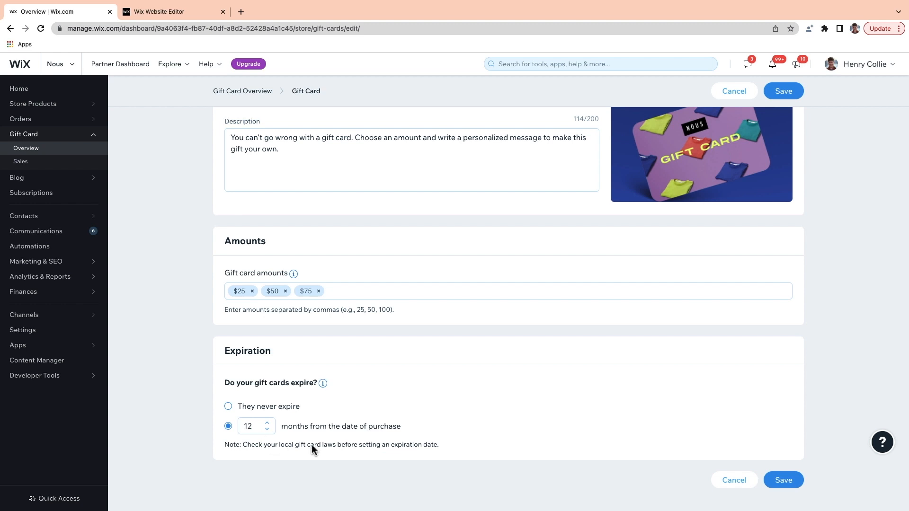
{"action": "left_click", "coordinate": [788, 481]}
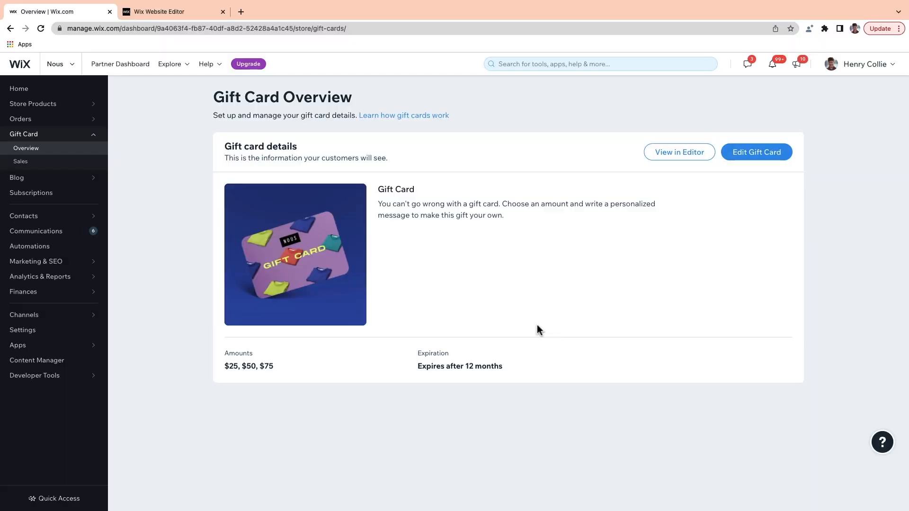
Step: Open the Gift Card (to recipient) email under Settings > Notifications you send for preview and editing
{"action": "left_click", "coordinate": [38, 330]}
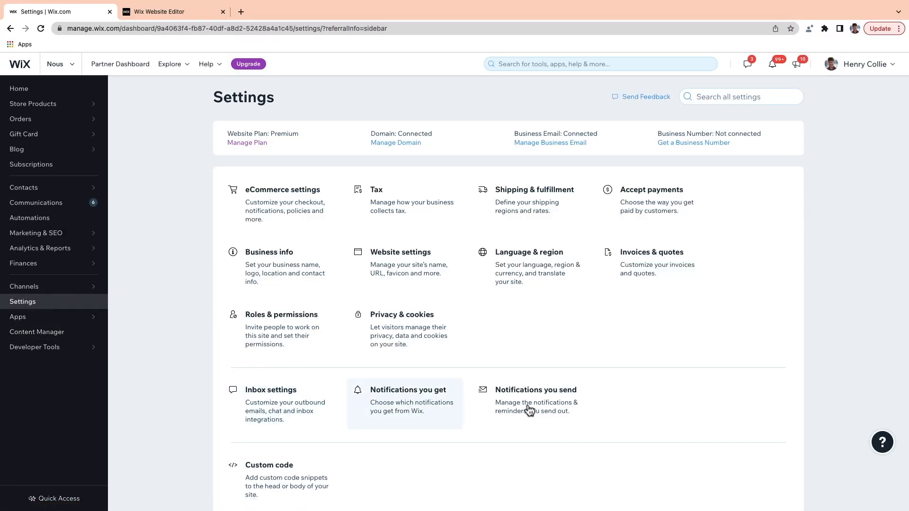
{"action": "left_click", "coordinate": [530, 410]}
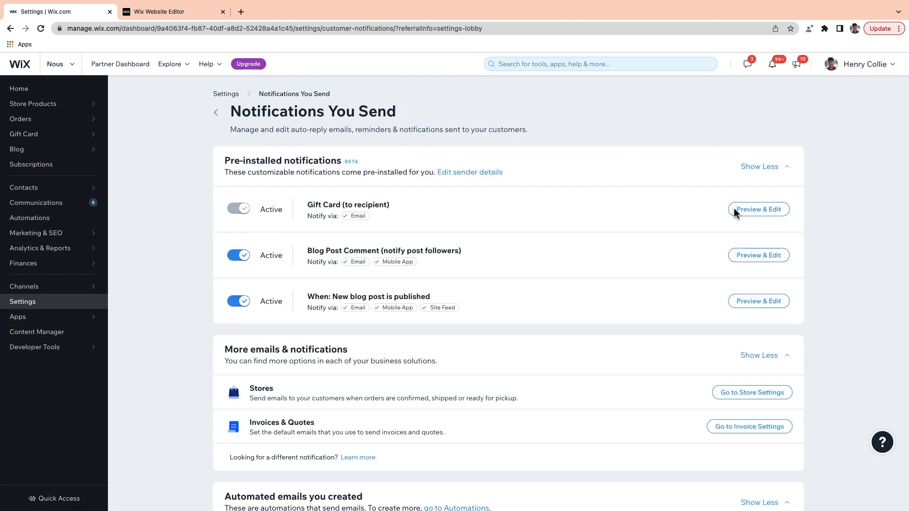
{"action": "left_click", "coordinate": [753, 209]}
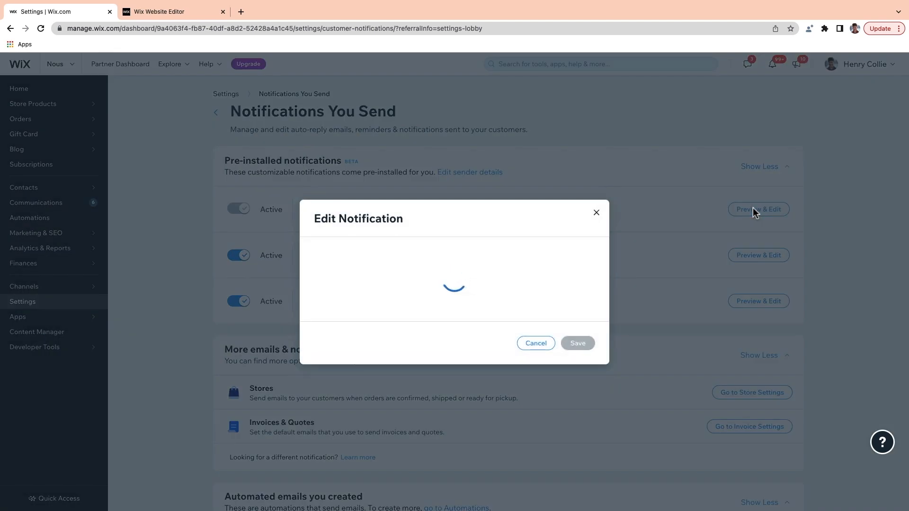
Step: Read through the Gift Card (to recipient) email template from top to bottom
{"action": "scroll", "coordinate": [295, 287], "scroll_direction": "down", "scroll_amount": 1}
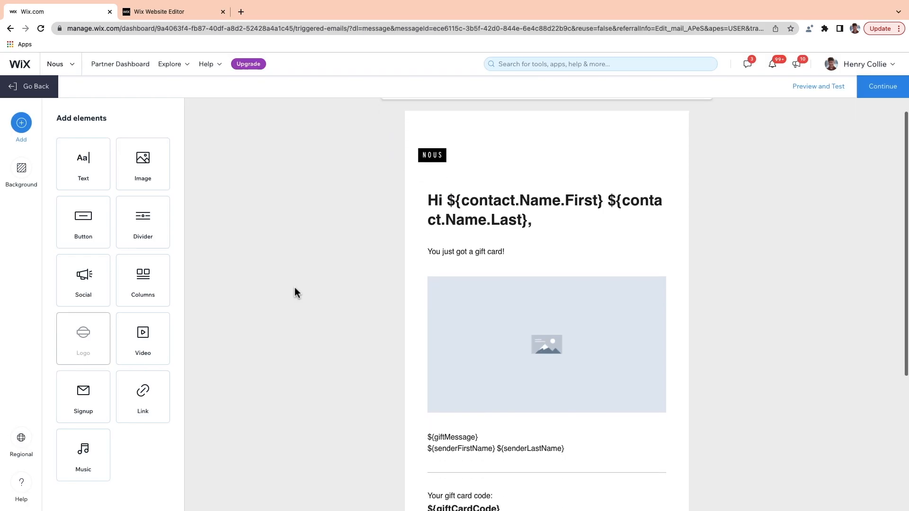
{"action": "scroll", "coordinate": [295, 287], "scroll_direction": "down", "scroll_amount": 1}
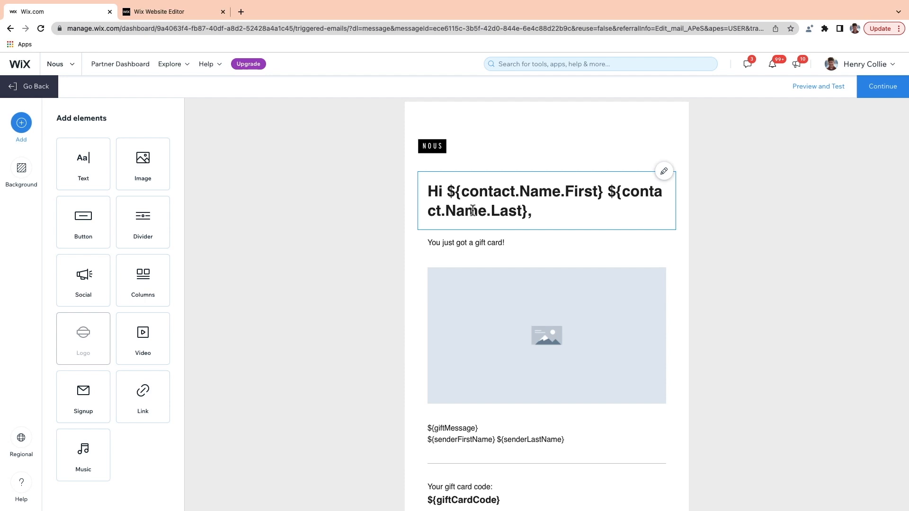
{"action": "scroll", "coordinate": [473, 211], "scroll_direction": "down", "scroll_amount": 2}
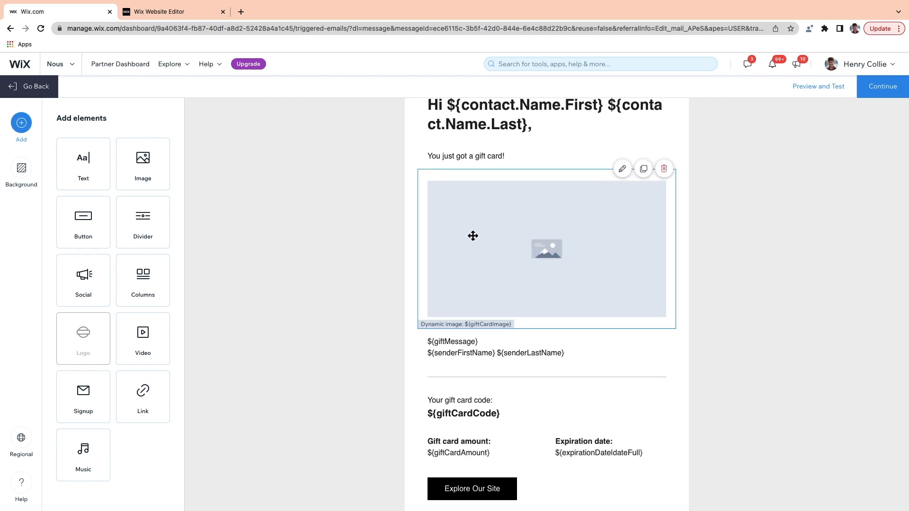
{"action": "scroll", "coordinate": [472, 277], "scroll_direction": "down", "scroll_amount": 1}
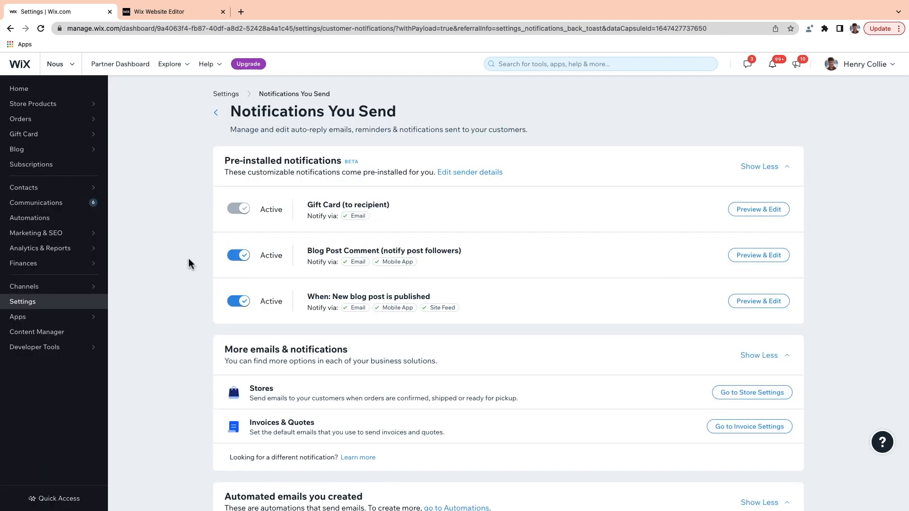
{"action": "mouse_move", "coordinate": [90, 135]}
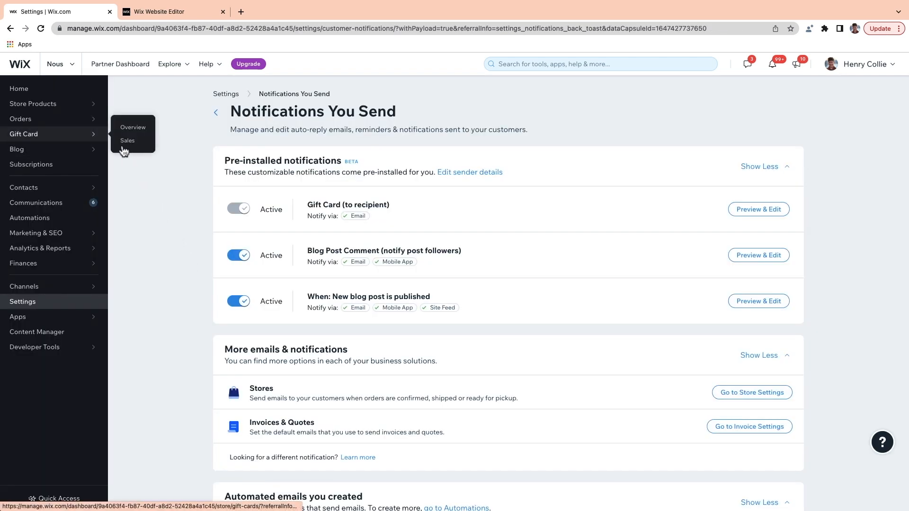
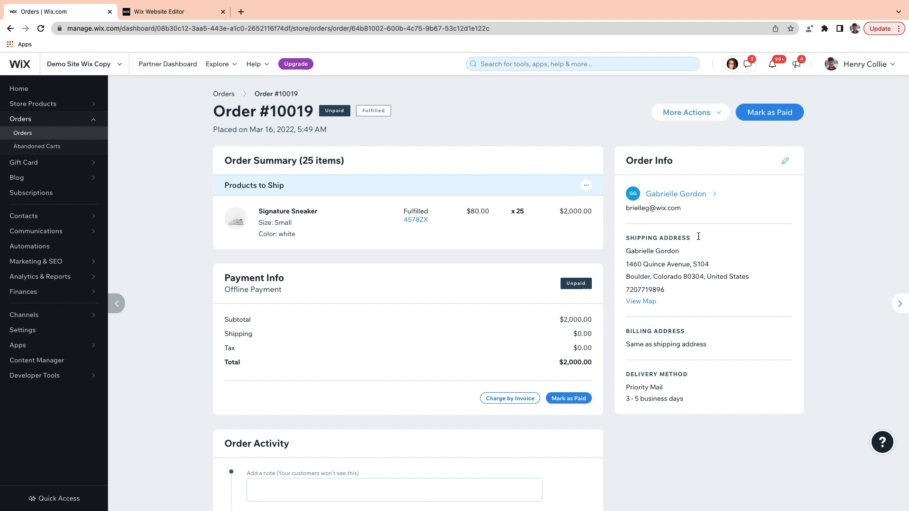
Step: Go to Orders in the sidebar to show the store's All orders list
{"action": "left_click", "coordinate": [786, 162]}
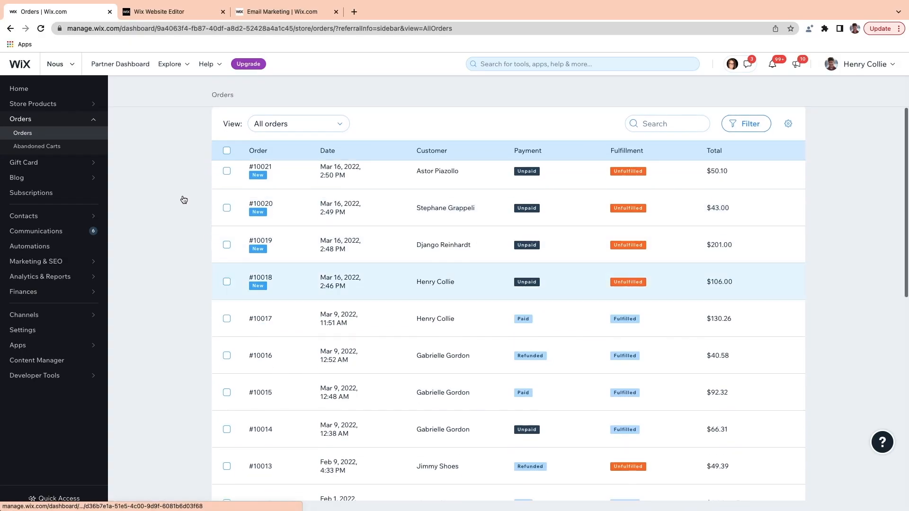
Step: Open the $92.32 order and start an Issue Refund from More Actions
{"action": "scroll", "coordinate": [264, 254], "scroll_direction": "down", "scroll_amount": 2}
{"action": "left_click", "coordinate": [374, 328]}
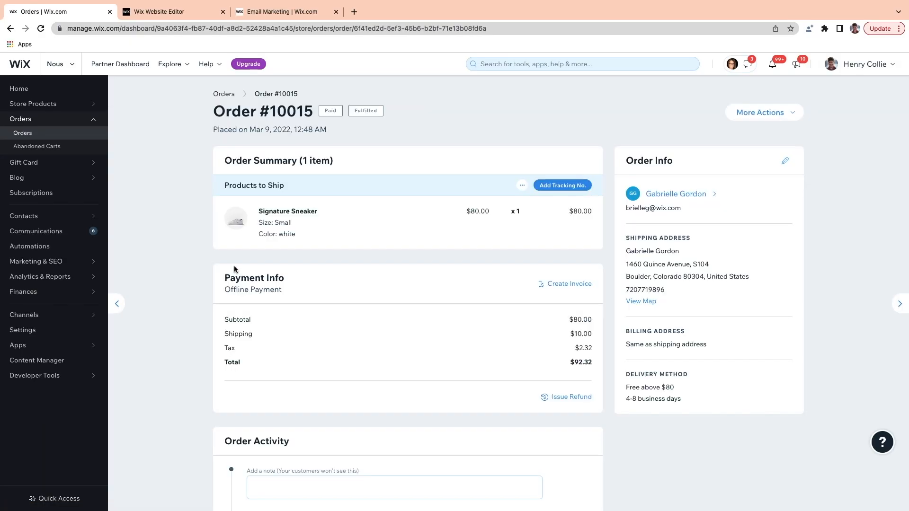
{"action": "left_click", "coordinate": [767, 114]}
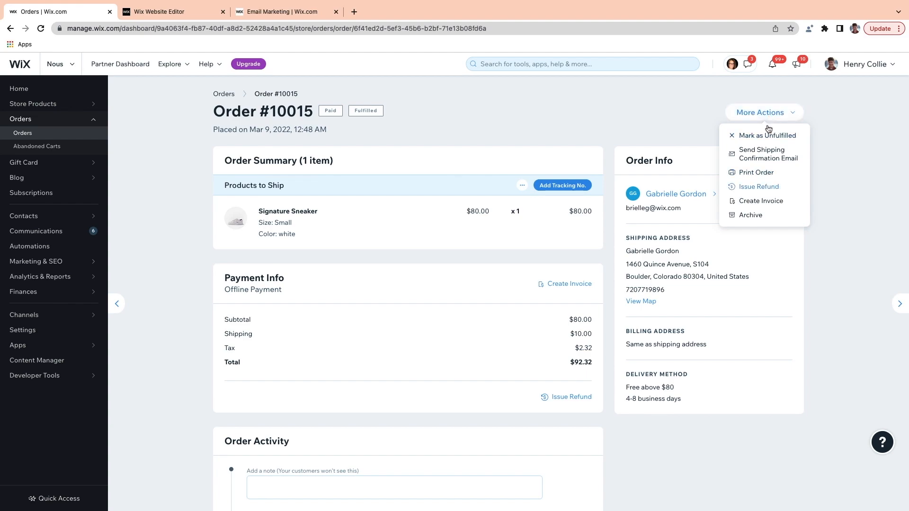
{"action": "left_click", "coordinate": [759, 187]}
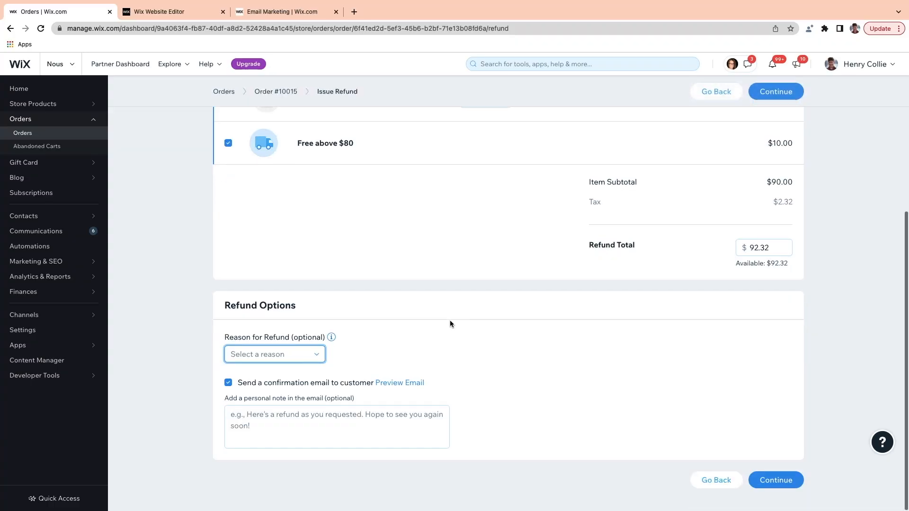
Step: Refund the full amount with reason 'Returned product' and mark the order as refunded
{"action": "left_click", "coordinate": [315, 356]}
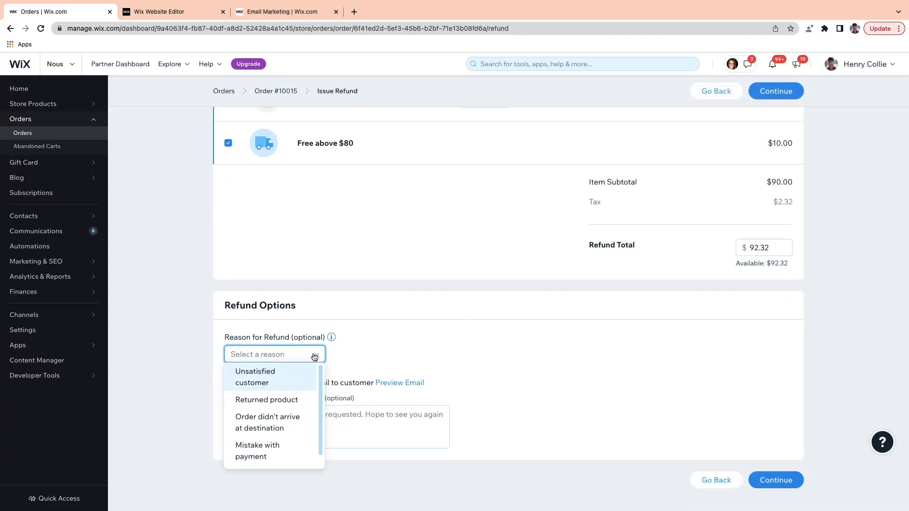
{"action": "left_click", "coordinate": [277, 400]}
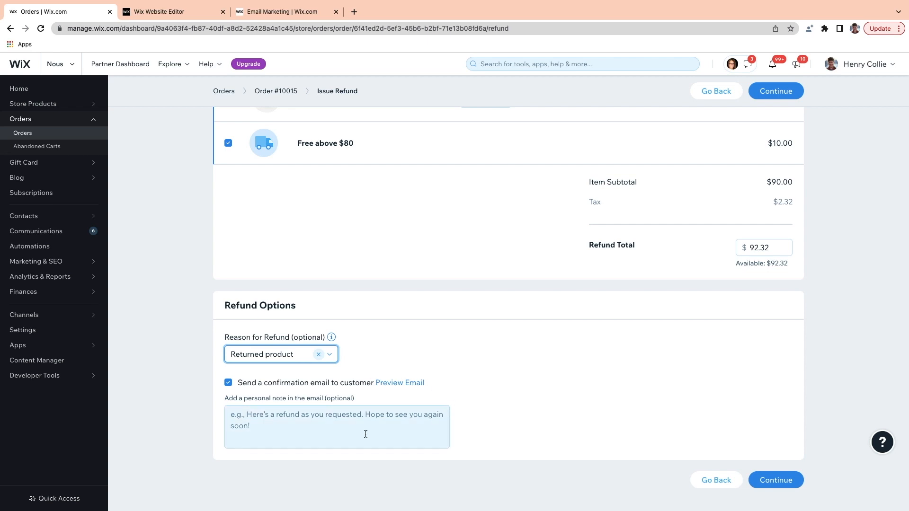
{"action": "left_click", "coordinate": [317, 428]}
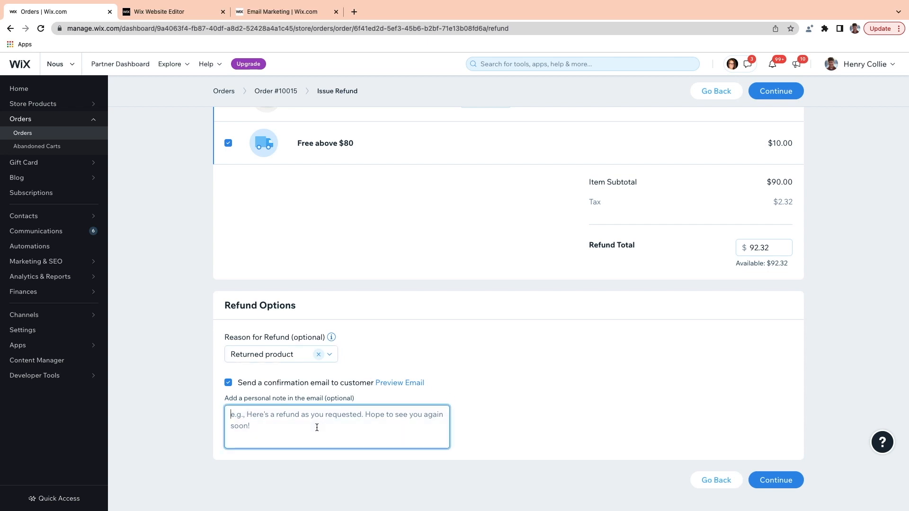
{"action": "left_click", "coordinate": [400, 384]}
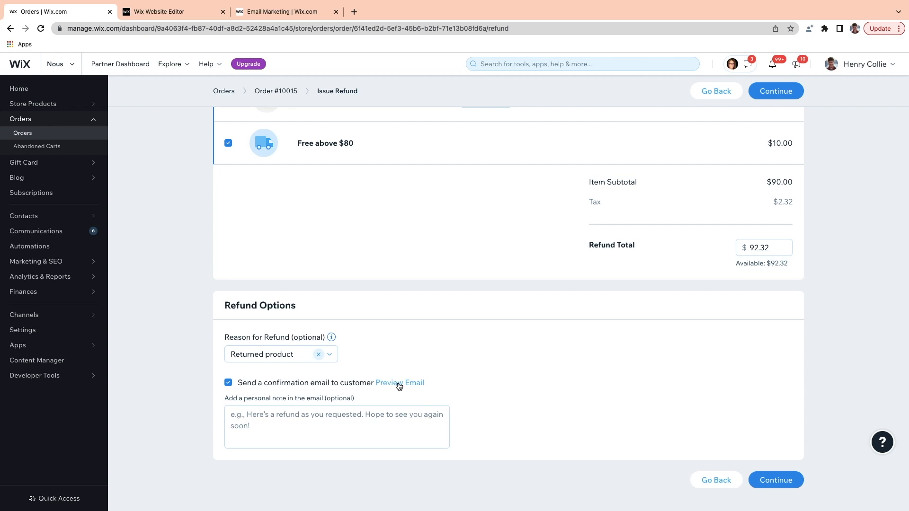
{"action": "scroll", "coordinate": [446, 290], "scroll_direction": "down", "scroll_amount": 3}
{"action": "key", "text": "Escape"}
{"action": "left_click", "coordinate": [776, 480]}
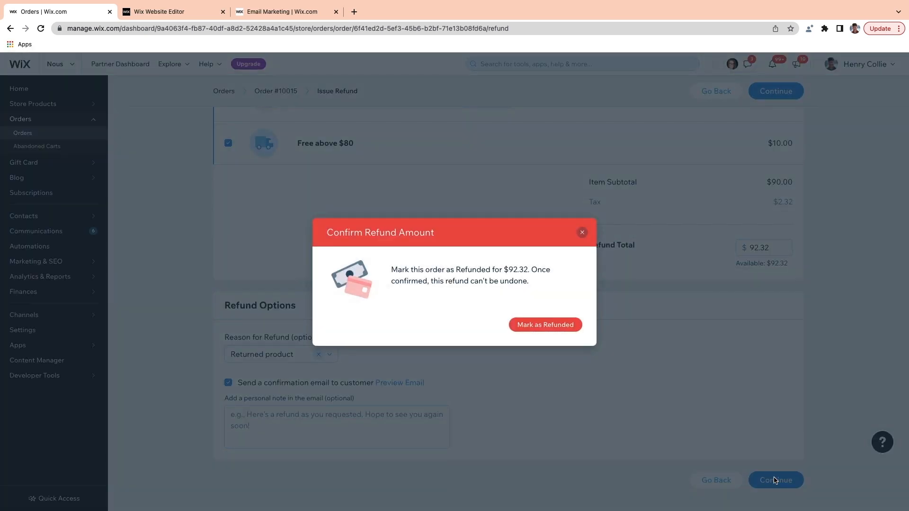
{"action": "left_click", "coordinate": [566, 325]}
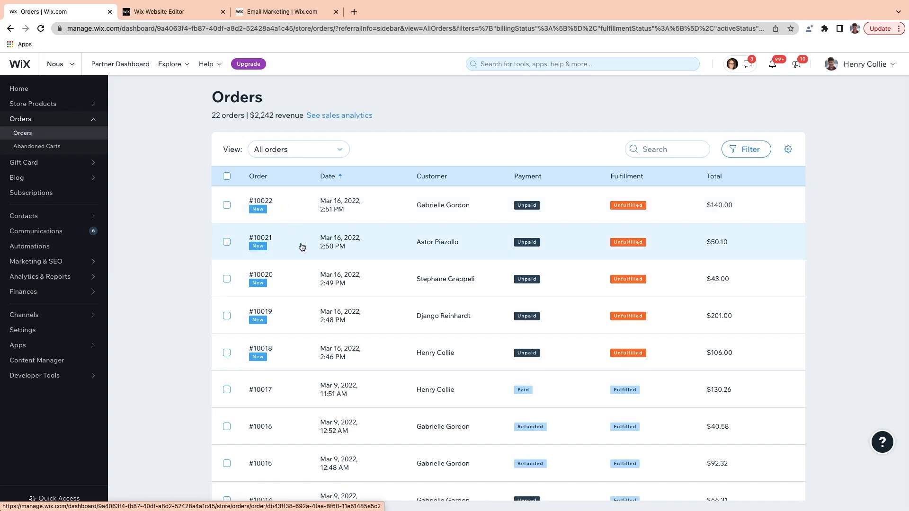
Step: Mark the $201.00 order fulfilled with Mark Order as Paid kept checked, then return to Orders
{"action": "left_click", "coordinate": [333, 317]}
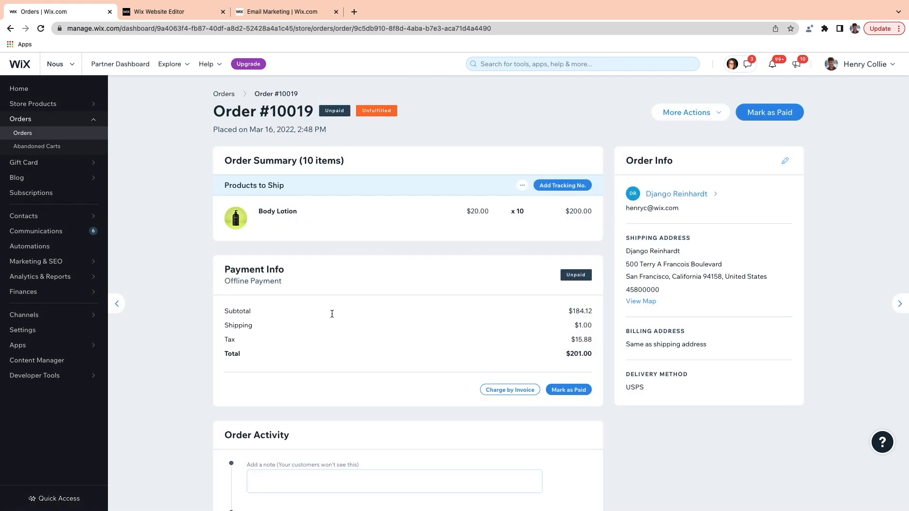
{"action": "left_click", "coordinate": [688, 113]}
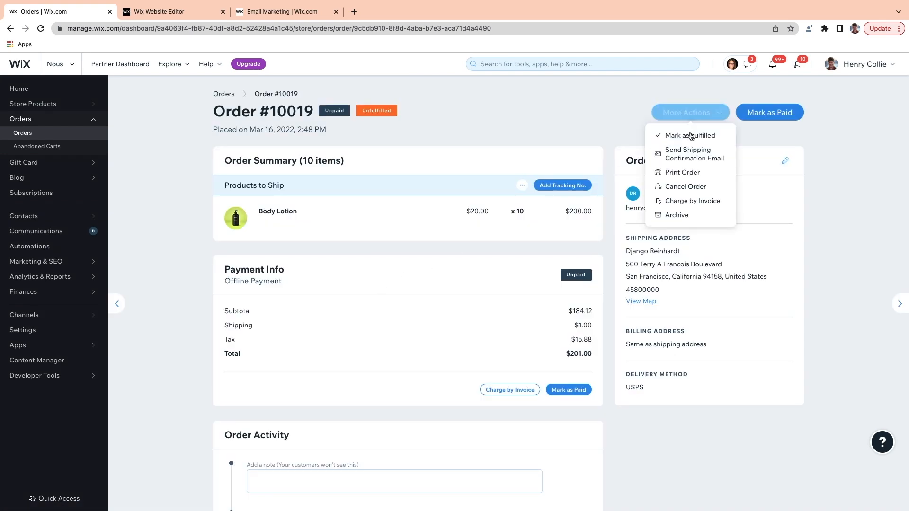
{"action": "left_click", "coordinate": [690, 136]}
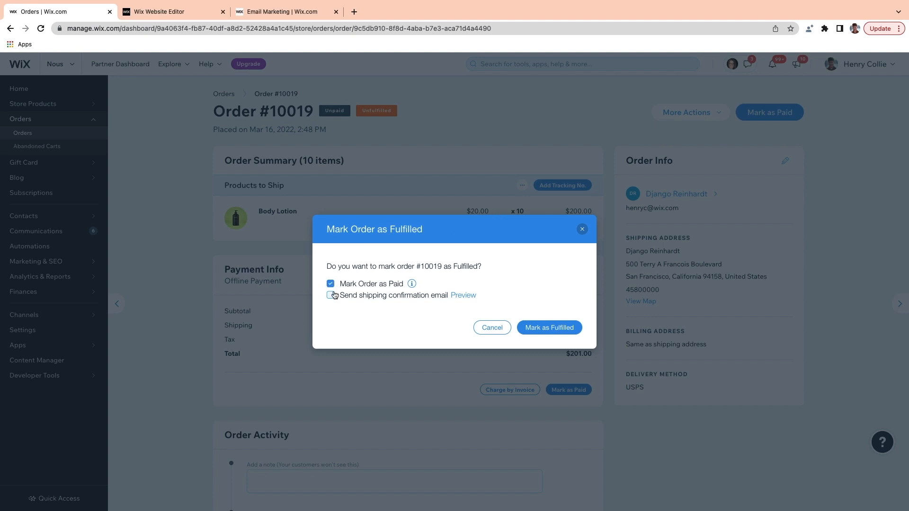
{"action": "left_click", "coordinate": [555, 329]}
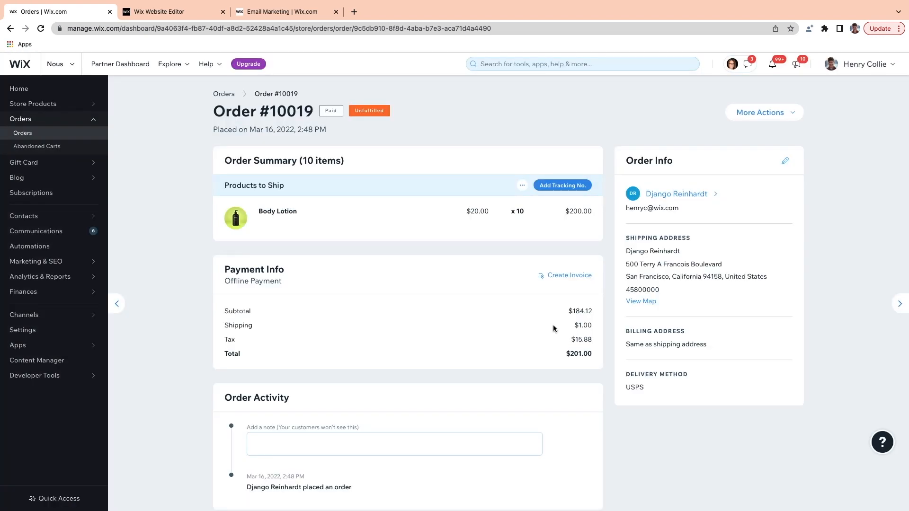
{"action": "left_click", "coordinate": [766, 113]}
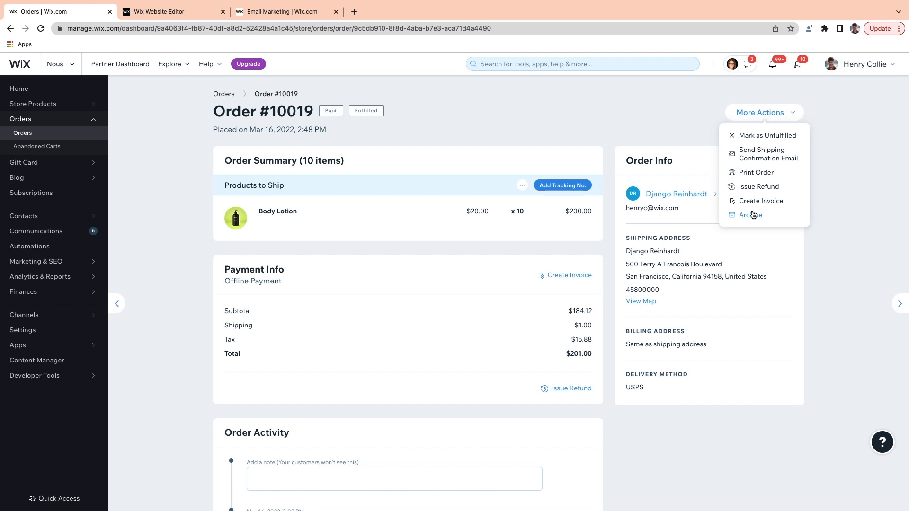
{"action": "left_click", "coordinate": [51, 135]}
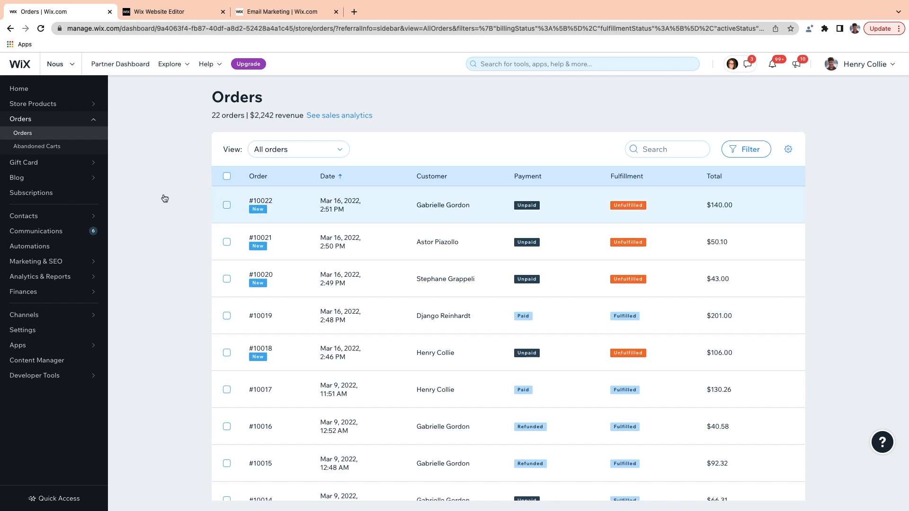
Step: Tick the checkboxes of the $140.00, $43.00, $130.26 and $92.32 orders
{"action": "left_click", "coordinate": [227, 205]}
{"action": "left_click", "coordinate": [227, 279]}
{"action": "left_click", "coordinate": [227, 390]}
{"action": "left_click", "coordinate": [227, 464]}
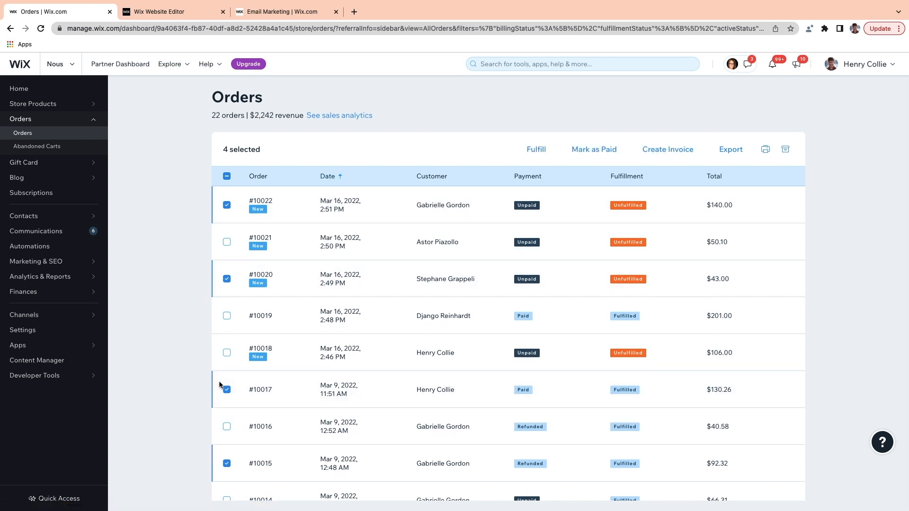
Step: Bulk-fulfill the checked orders, marking them paid and sending shipping confirmation emails
{"action": "left_click", "coordinate": [535, 149]}
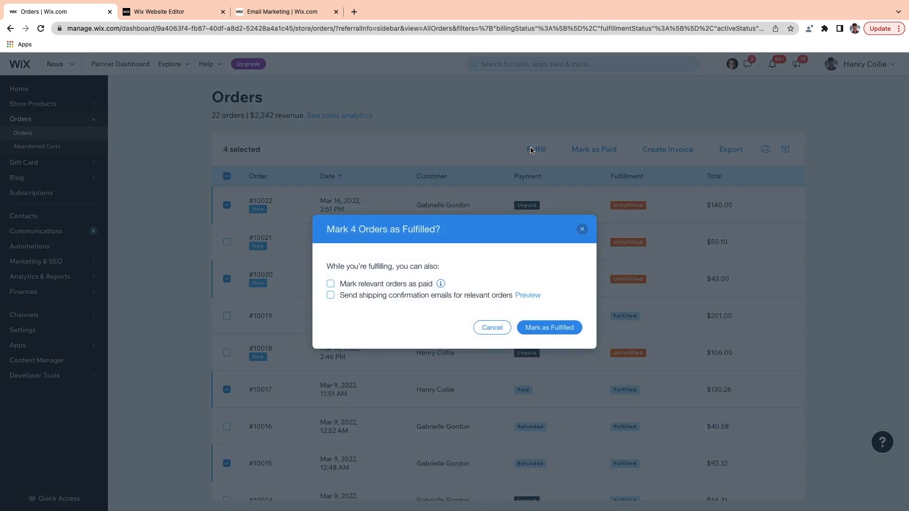
{"action": "left_click", "coordinate": [331, 283]}
{"action": "left_click", "coordinate": [331, 295]}
{"action": "left_click", "coordinate": [549, 327]}
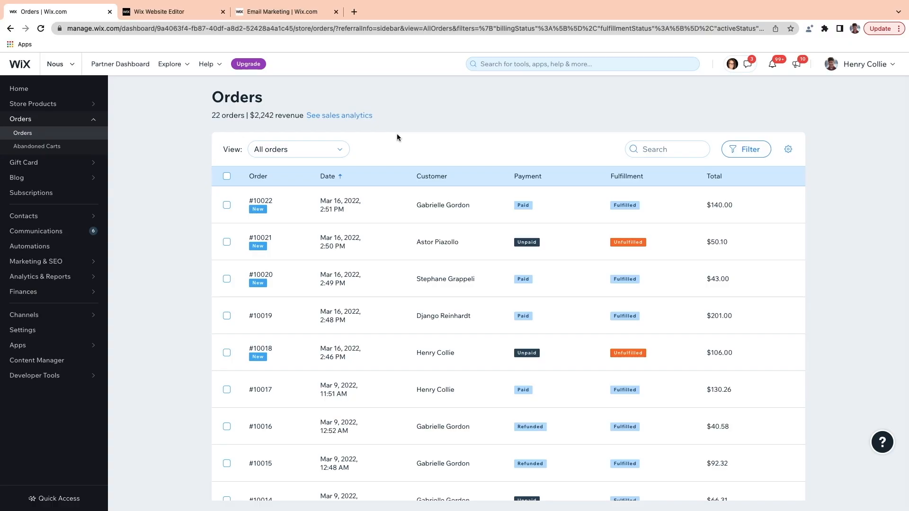
{"action": "left_click", "coordinate": [759, 152]}
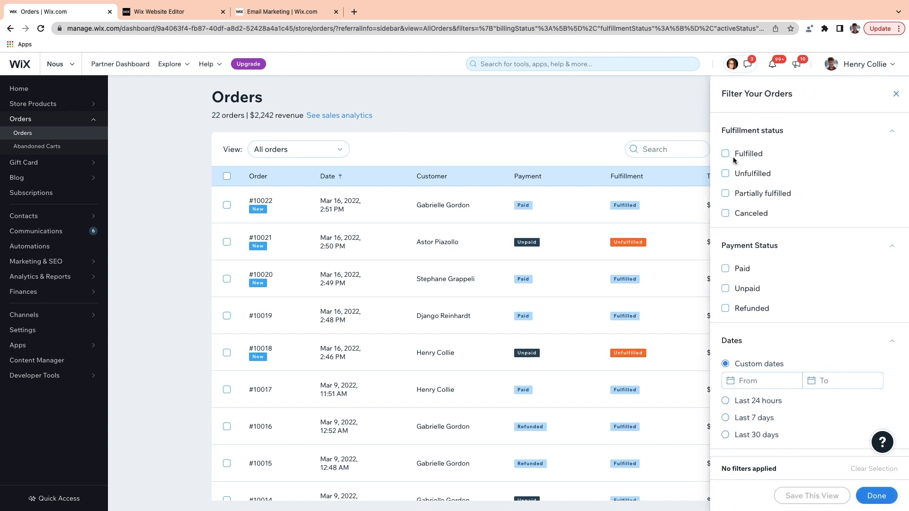
{"action": "left_click", "coordinate": [734, 156]}
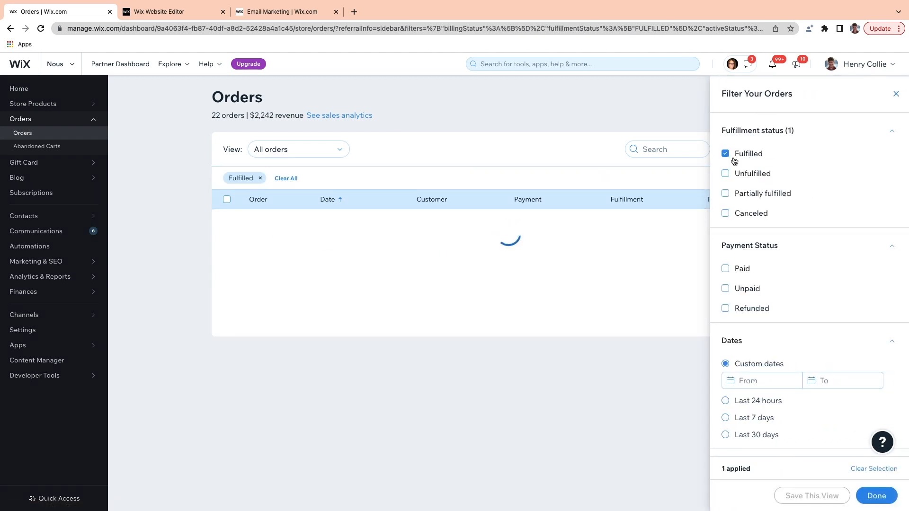
{"action": "left_click", "coordinate": [727, 271]}
{"action": "scroll", "coordinate": [727, 275], "scroll_direction": "down", "scroll_amount": 3}
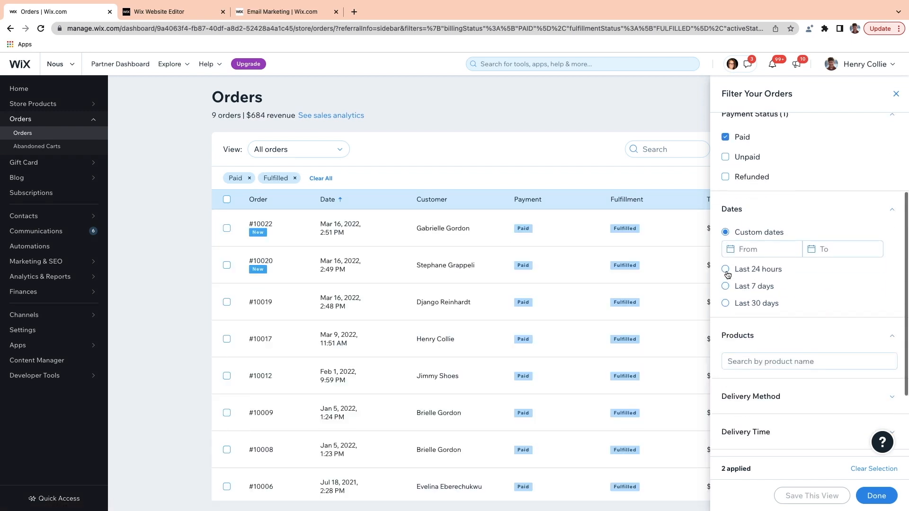
{"action": "scroll", "coordinate": [728, 274], "scroll_direction": "down", "scroll_amount": 1}
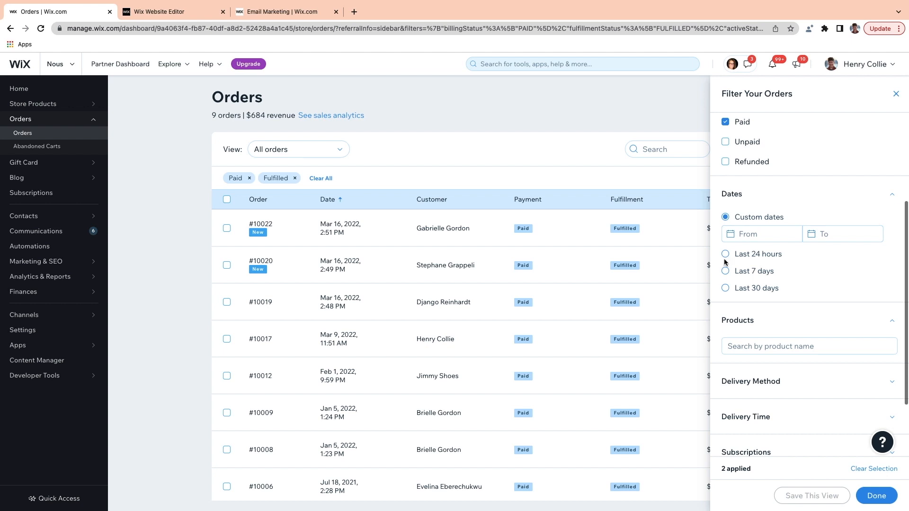
{"action": "left_click", "coordinate": [726, 271]}
{"action": "scroll", "coordinate": [833, 297], "scroll_direction": "down", "scroll_amount": 2}
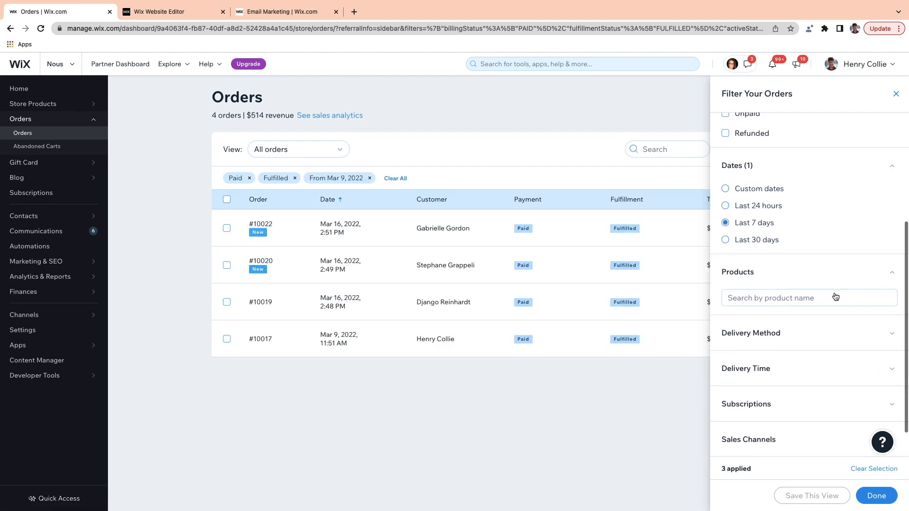
{"action": "scroll", "coordinate": [758, 283], "scroll_direction": "down", "scroll_amount": 1}
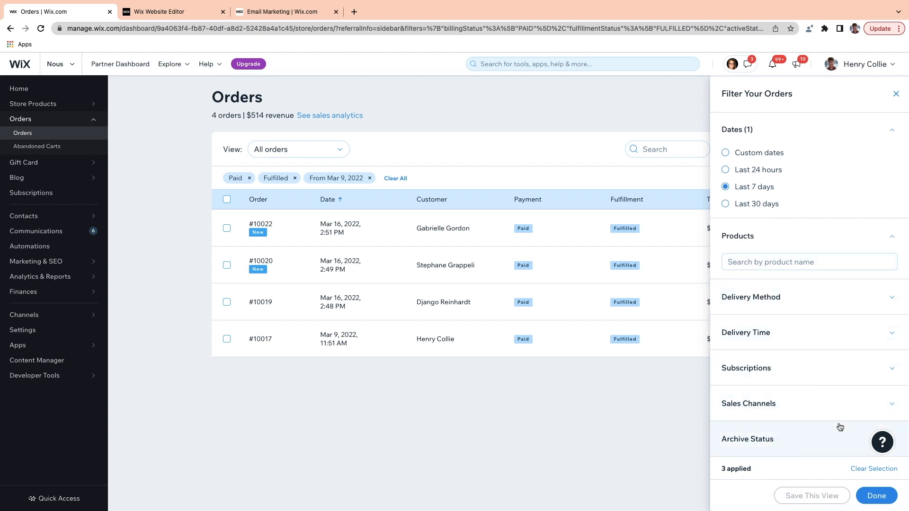
{"action": "left_click", "coordinate": [877, 495]}
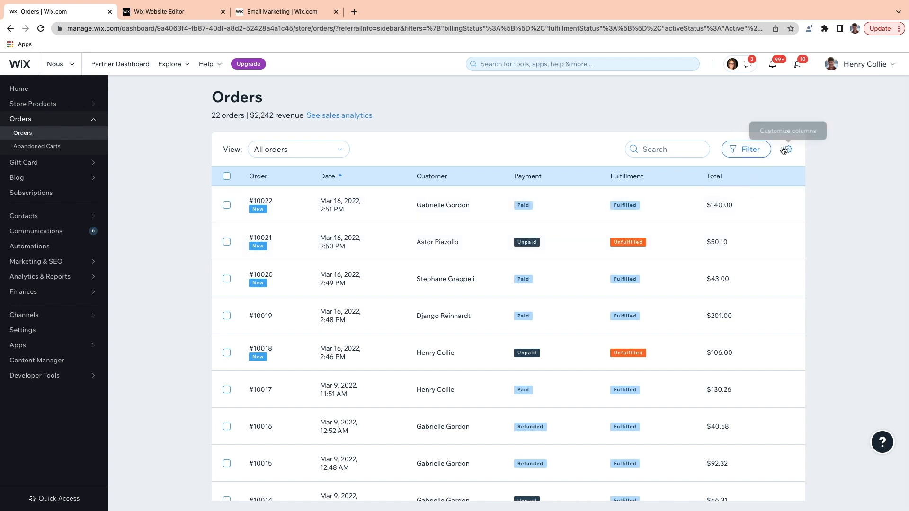
Step: In Customize columns, add Item Quantity, Delivery Method and Fulfillment Service, and hide Date
{"action": "left_click", "coordinate": [789, 149]}
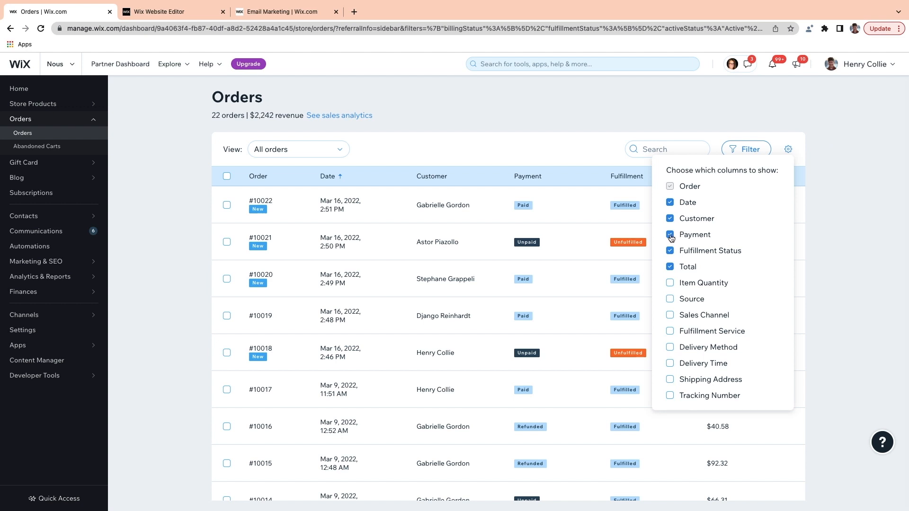
{"action": "left_click", "coordinate": [670, 284]}
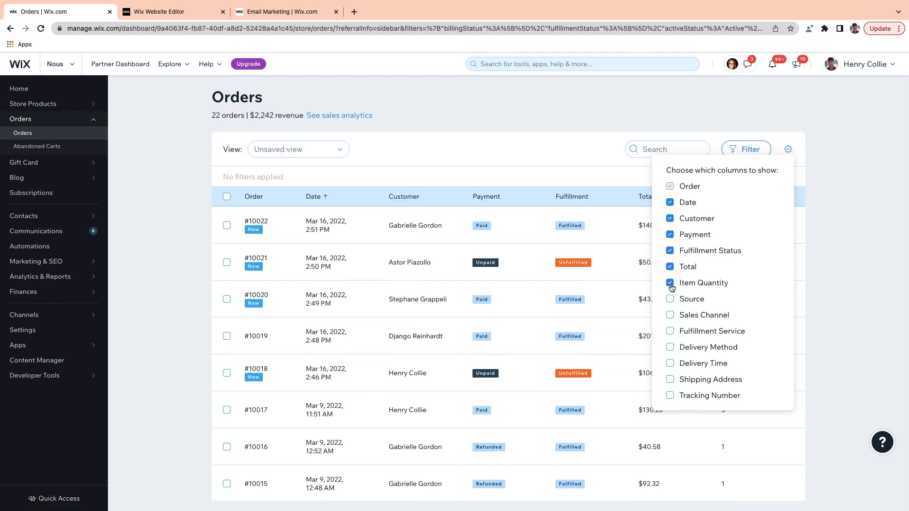
{"action": "left_click", "coordinate": [674, 207]}
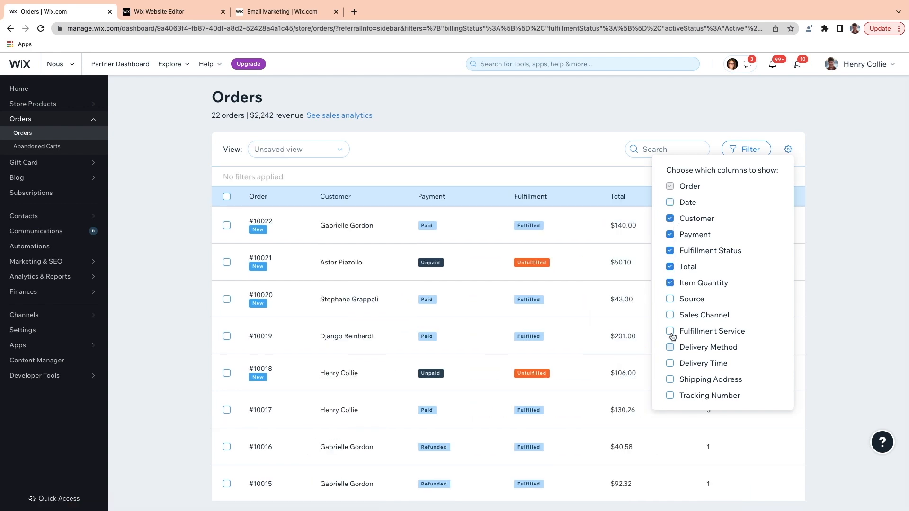
{"action": "left_click", "coordinate": [671, 349]}
{"action": "left_click", "coordinate": [671, 332]}
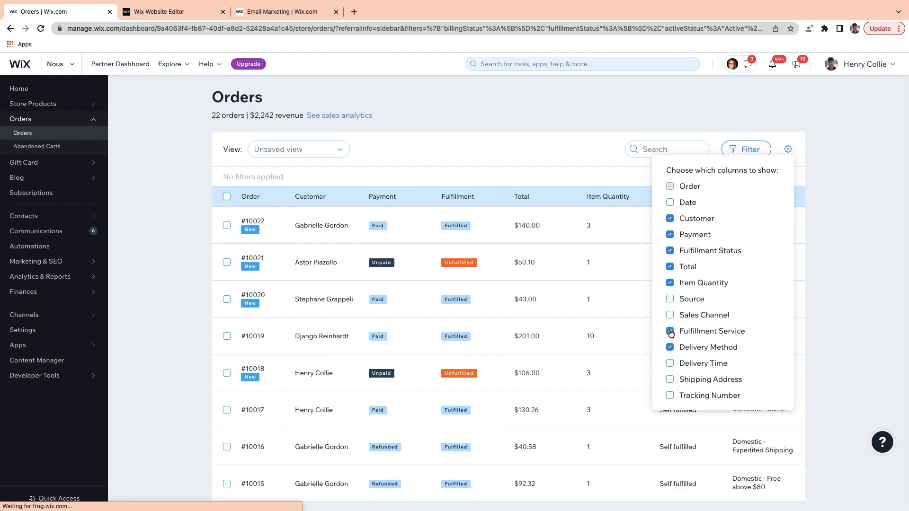
{"action": "left_click", "coordinate": [790, 155]}
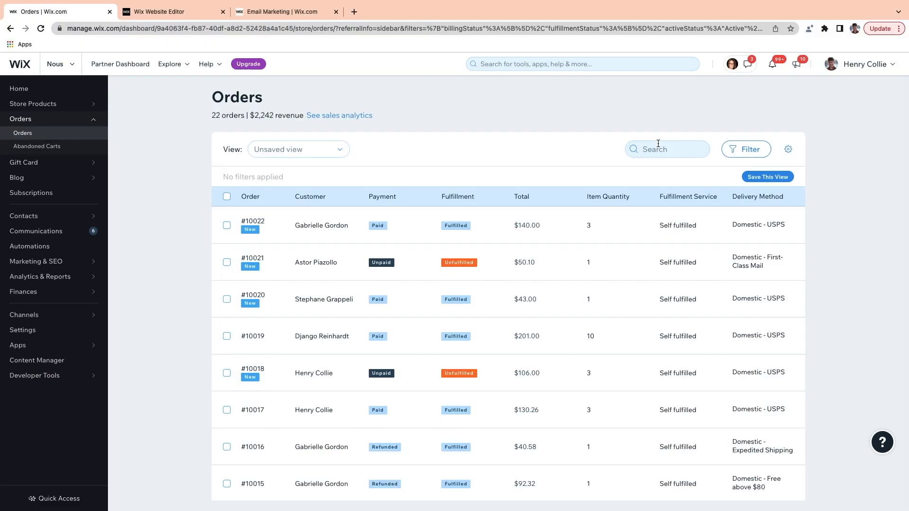
Step: Save the table layout as the view 'Shipped Orders' and confirm it in the View list
{"action": "left_click", "coordinate": [772, 180]}
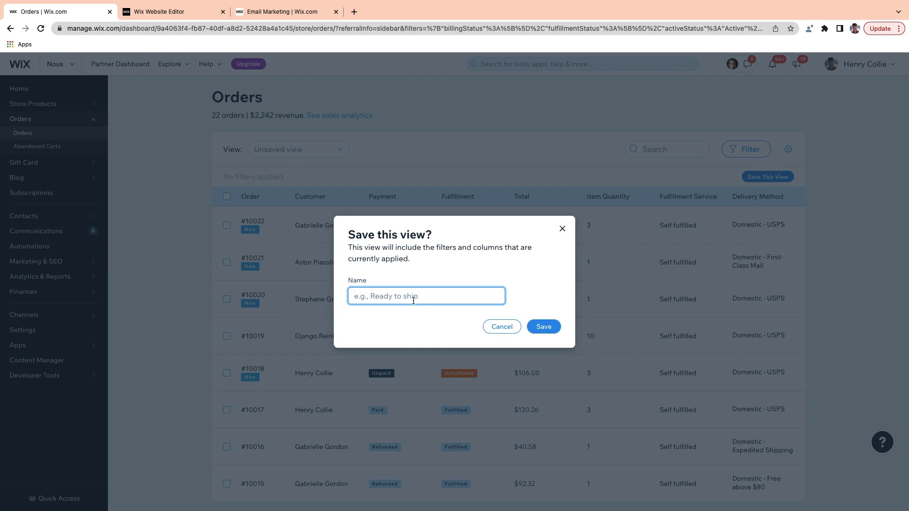
{"action": "type", "text": "Shipped Orders"}
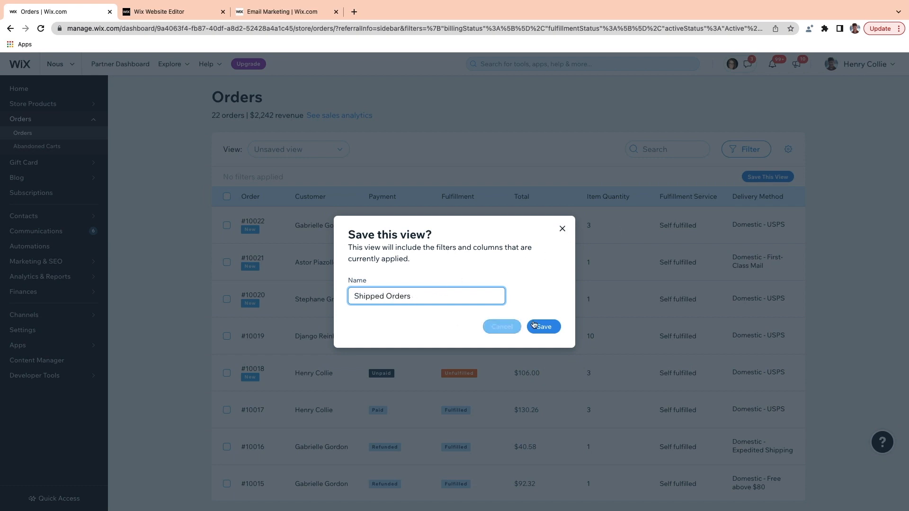
{"action": "left_click", "coordinate": [544, 327]}
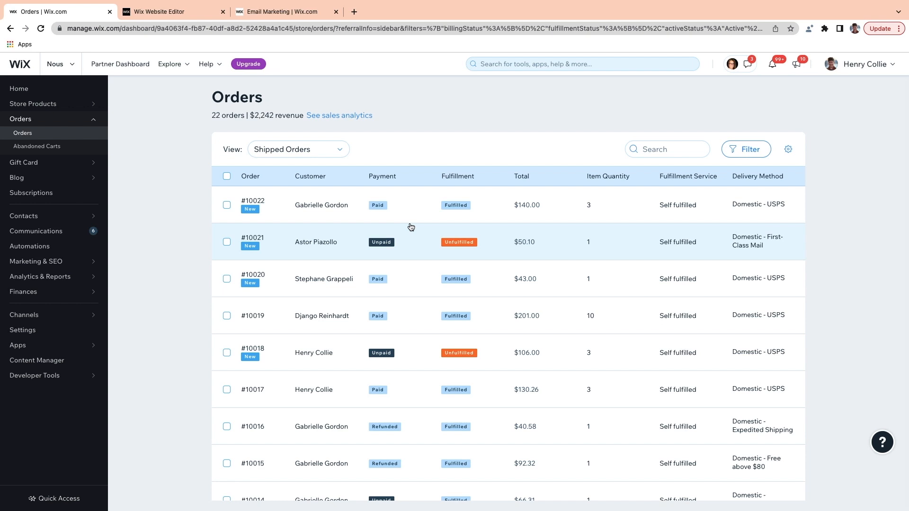
{"action": "left_click", "coordinate": [323, 151]}
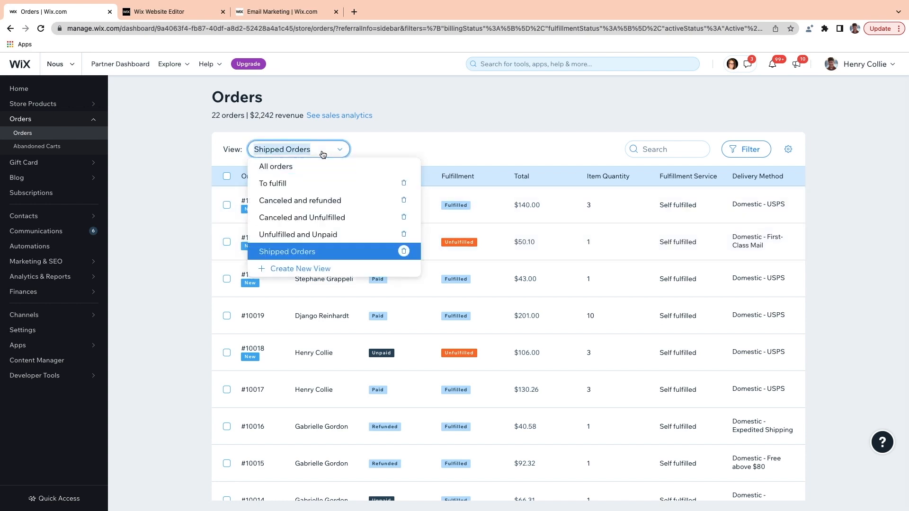